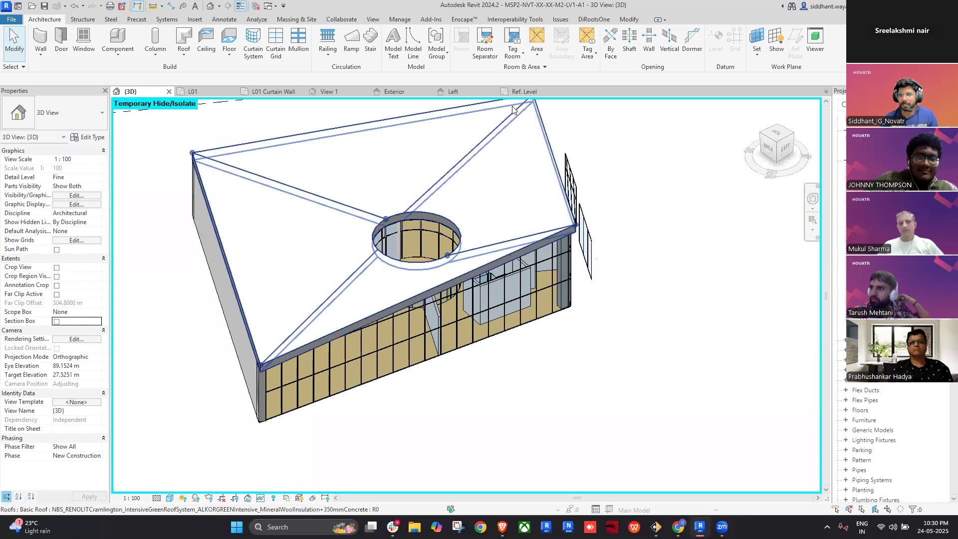
- Switch to the browser and look through the image search results for curtain panels with louvers
{"action": "left_click", "coordinate": [522, 91]}
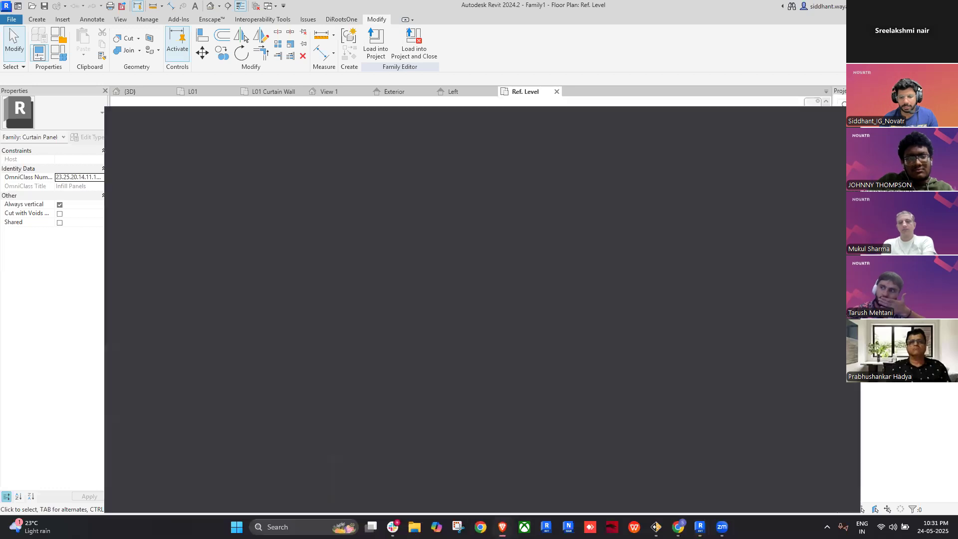
{"action": "left_click", "coordinate": [502, 527]}
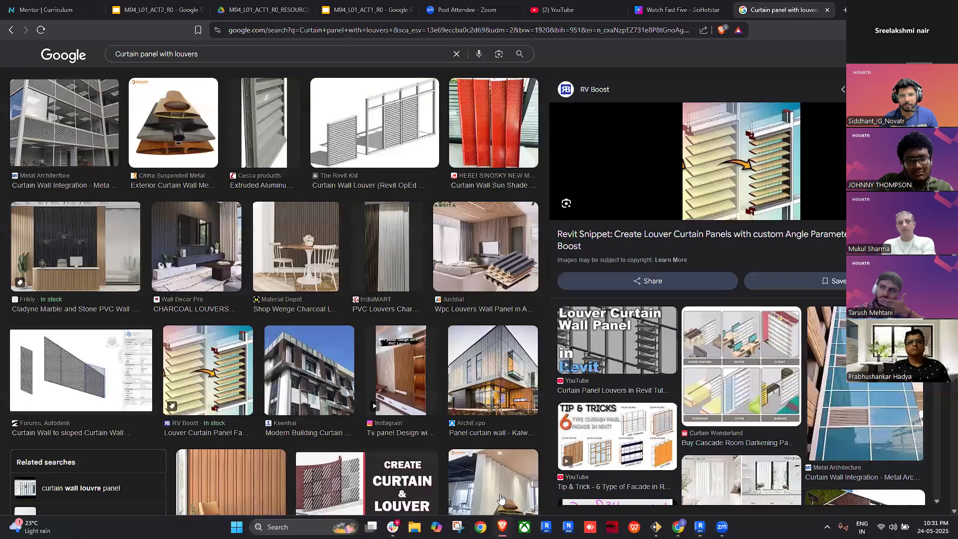
{"action": "left_click", "coordinate": [182, 5]}
{"action": "left_click", "coordinate": [781, 9]}
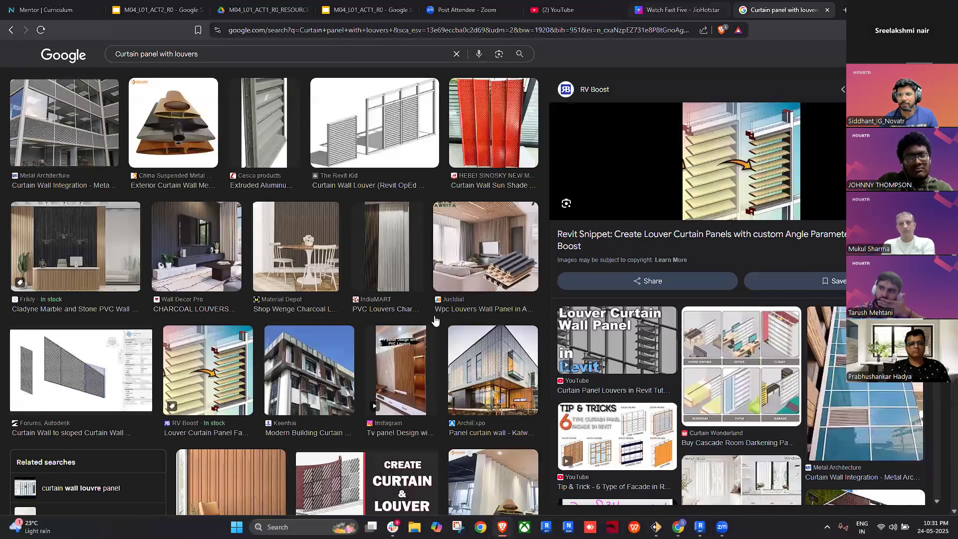
{"action": "scroll", "coordinate": [386, 202], "scroll_direction": "down", "scroll_amount": 4}
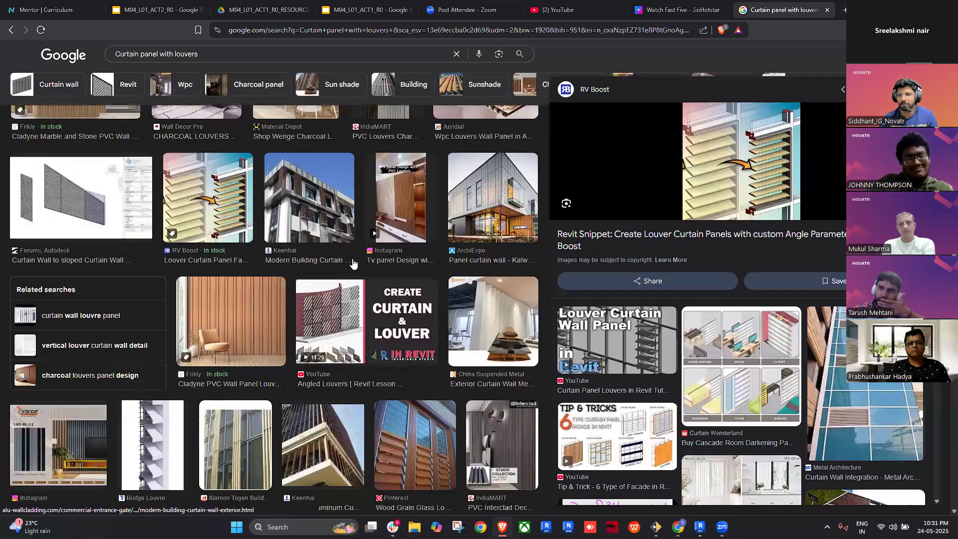
{"action": "scroll", "coordinate": [353, 263], "scroll_direction": "up", "scroll_amount": 7}
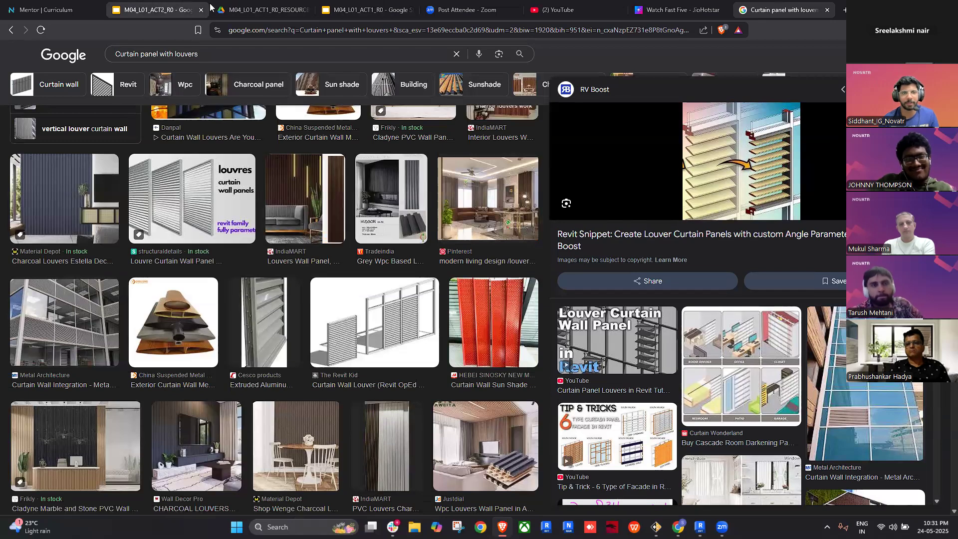
- Review the M04_L01_ACT2_R0 slides on creating curtain wall panels, from the custom panel activity cover through the louver panel instructions
{"action": "left_click", "coordinate": [183, 5]}
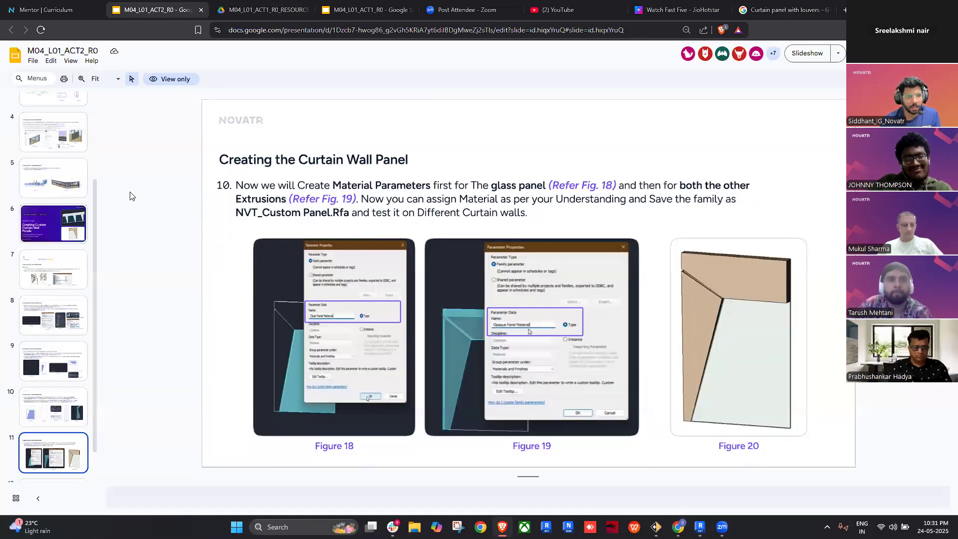
{"action": "left_click", "coordinate": [51, 225]}
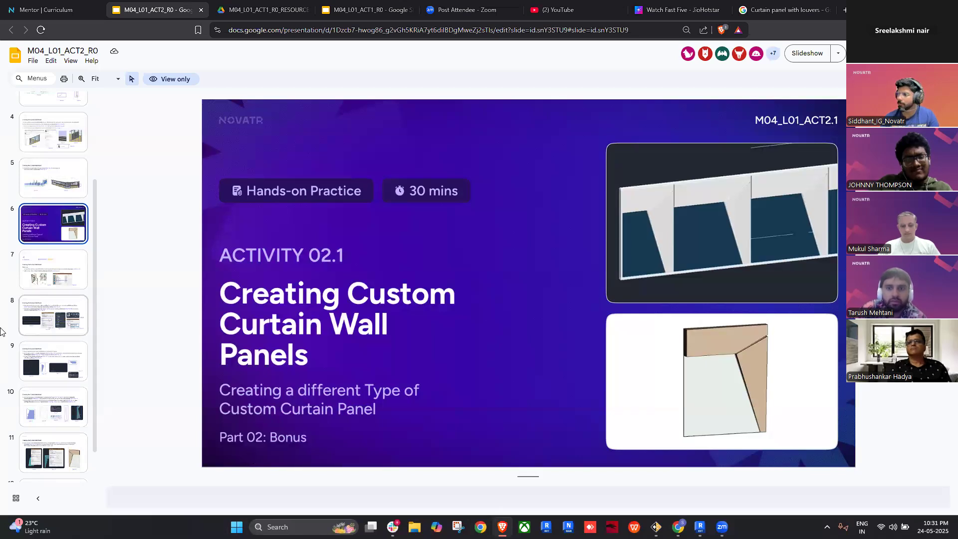
{"action": "scroll", "coordinate": [2, 341], "scroll_direction": "up", "scroll_amount": 3}
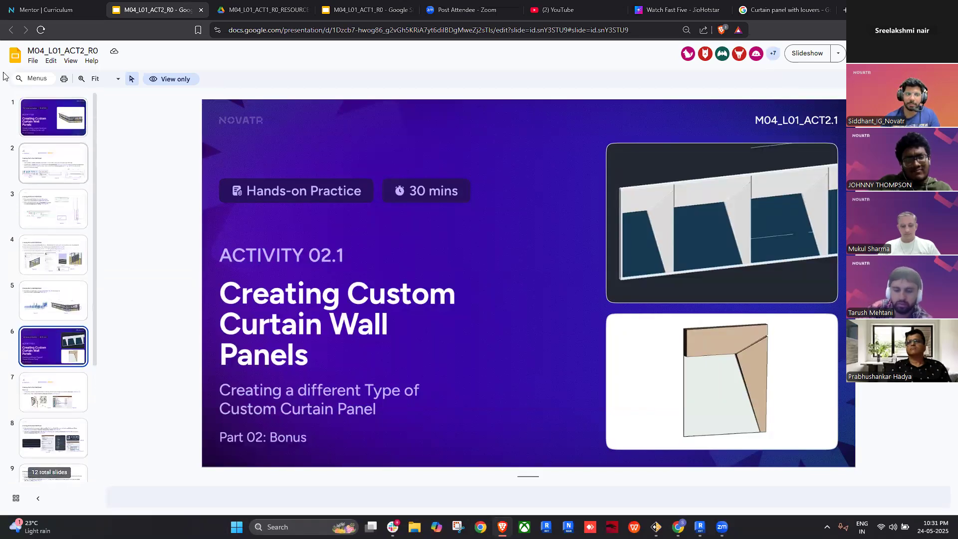
{"action": "left_click", "coordinate": [59, 129]}
{"action": "key", "text": "Down"}
{"action": "key", "text": "Down"}
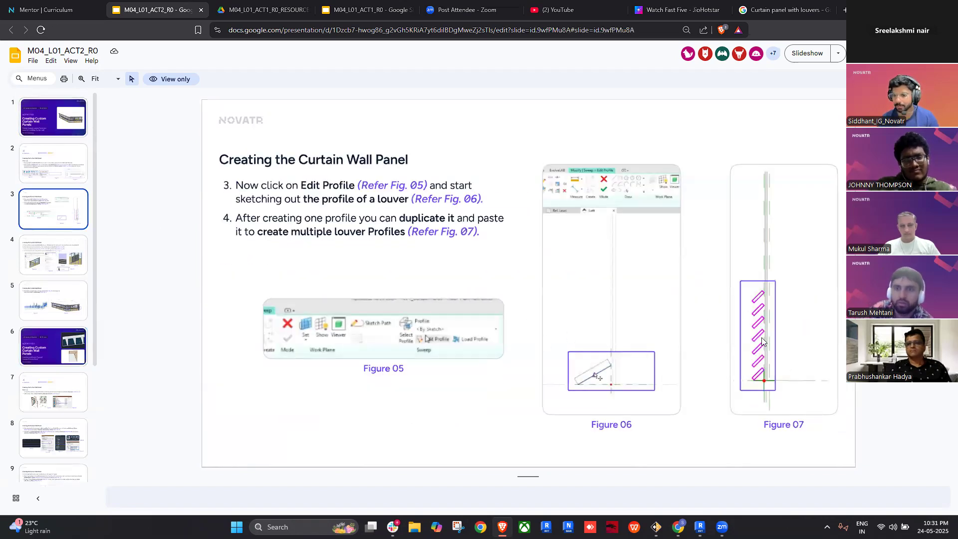
{"action": "key", "text": "Down"}
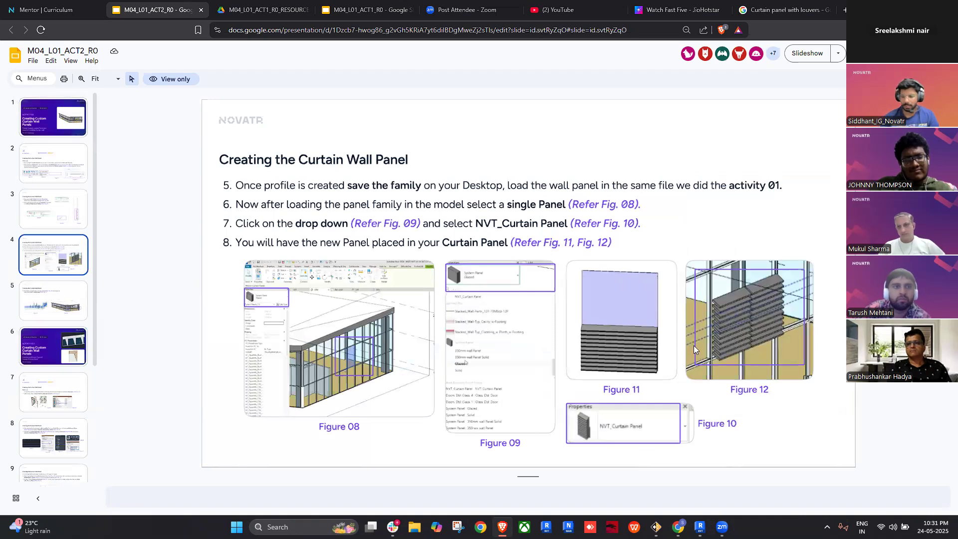
{"action": "key", "text": "Up"}
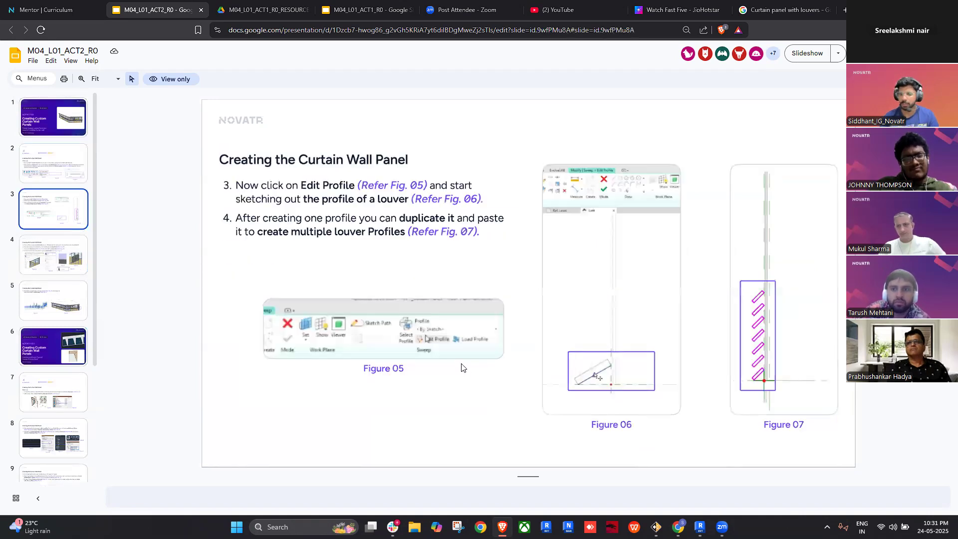
{"action": "key", "text": "Down"}
{"action": "key", "text": "Down"}
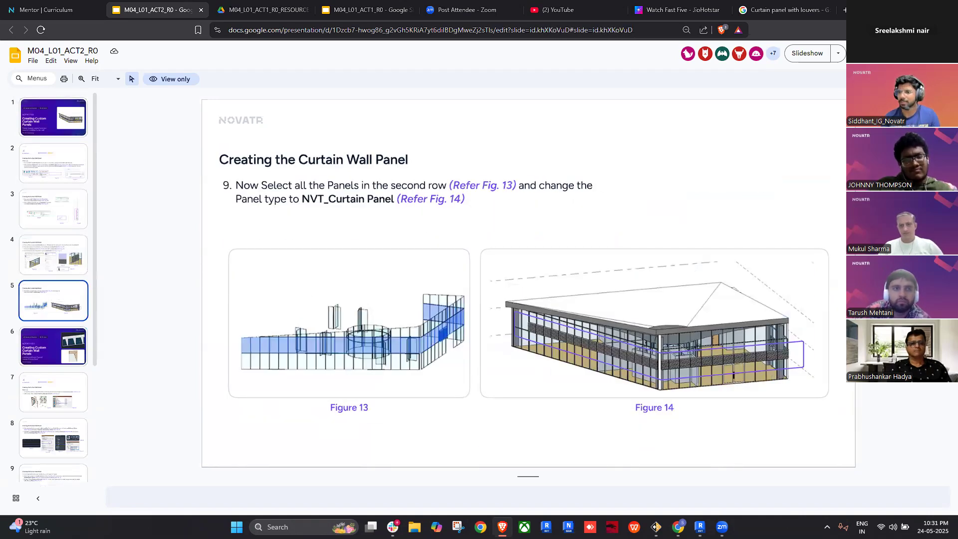
- Switch back to Revit and view the reference planes in the curtain panel family's Ref. Level plan
{"action": "key", "text": "alt+Tab"}
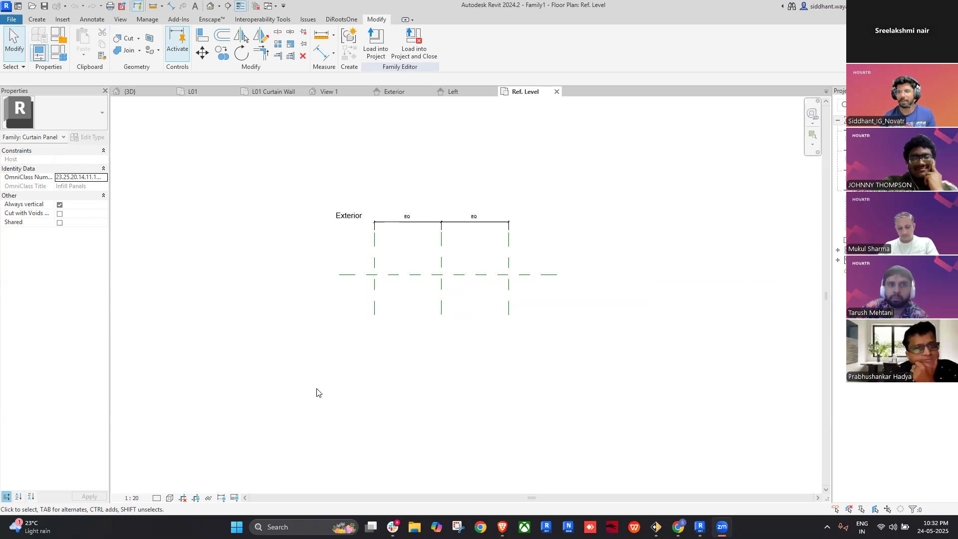
{"action": "mouse_move", "coordinate": [507, 353]}
{"action": "middle_mouse_down"}
{"action": "mouse_move", "coordinate": [469, 333]}
{"action": "mouse_move", "coordinate": [508, 393]}
{"action": "middle_mouse_up"}
{"action": "scroll", "coordinate": [469, 334], "scroll_direction": "up", "scroll_amount": 2}
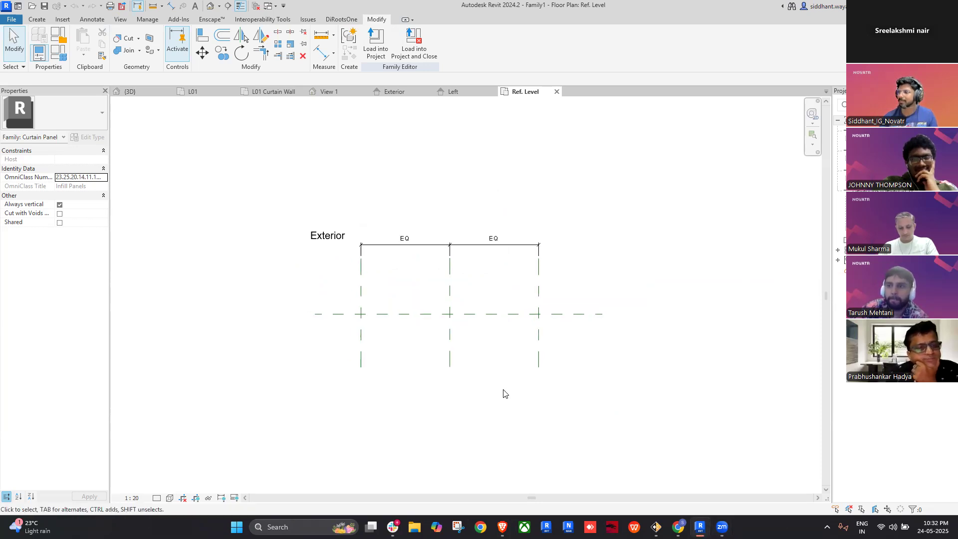
{"action": "middle_click_drag", "start_coordinate": [615, 354], "coordinate": [609, 357]}
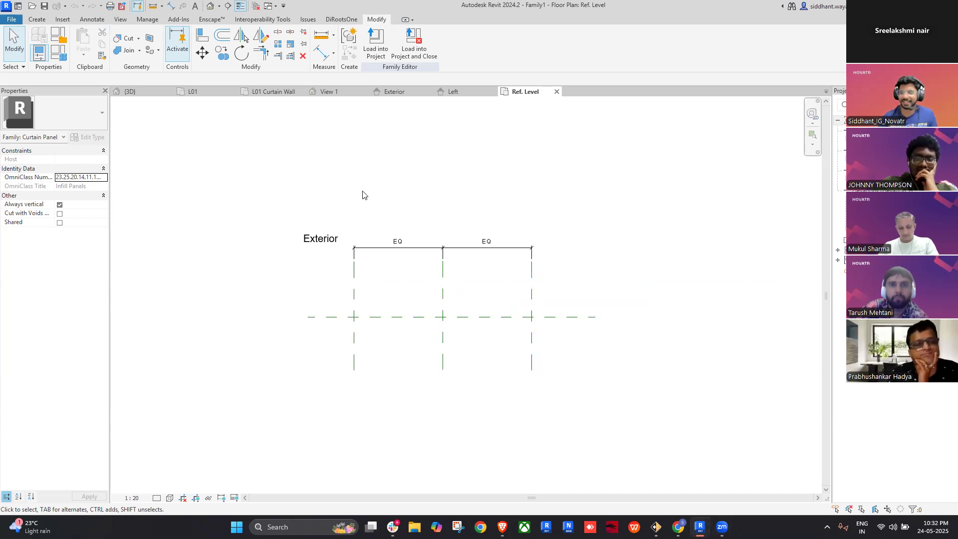
{"action": "middle_click_drag", "start_coordinate": [362, 191], "coordinate": [363, 195]}
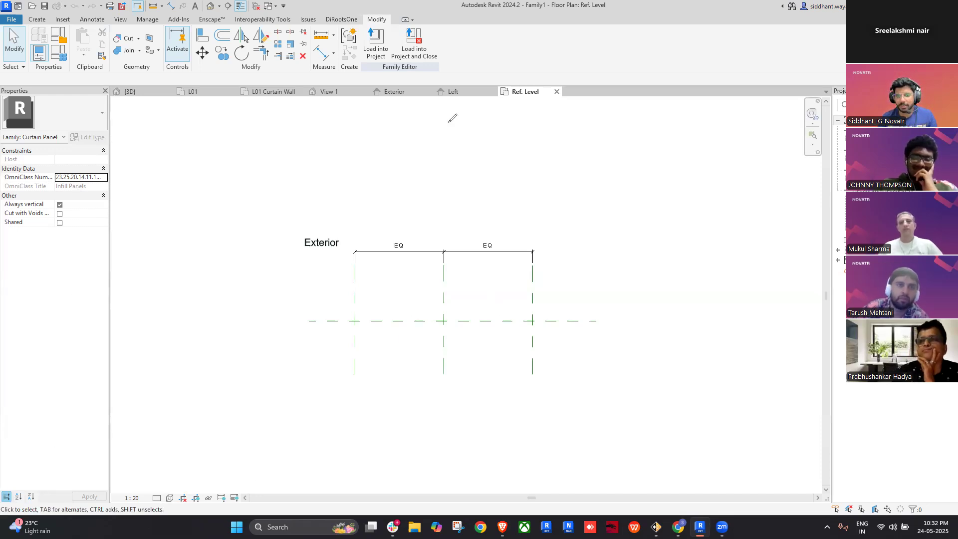
- Annotate the view with a freehand curtain wall outline divided into a grid, outlining and shading one lower panel
{"action": "left_click_drag", "start_coordinate": [338, 145], "coordinate": [654, 111]}
{"action": "left_click_drag", "start_coordinate": [336, 144], "coordinate": [336, 354]}
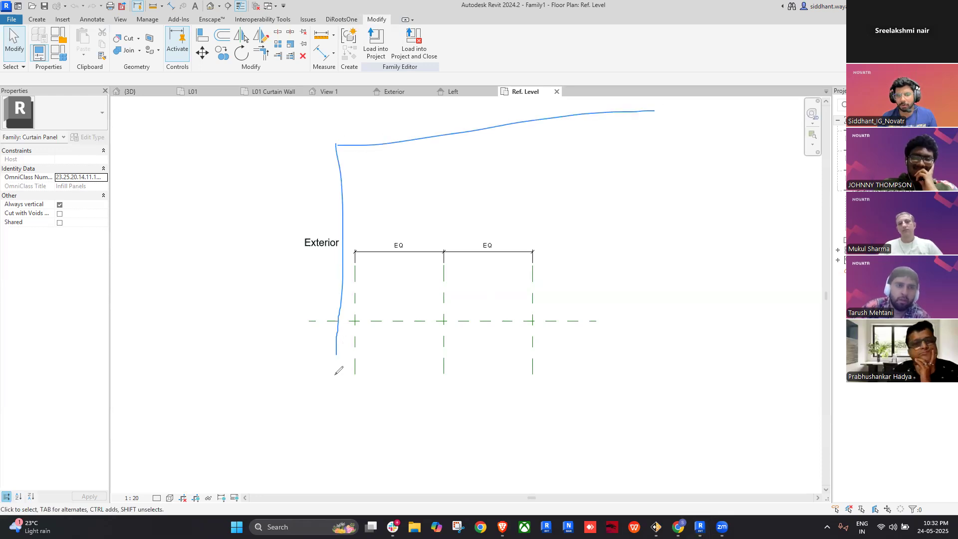
{"action": "left_click_drag", "start_coordinate": [454, 367], "coordinate": [665, 355]}
{"action": "left_click_drag", "start_coordinate": [658, 116], "coordinate": [677, 360]}
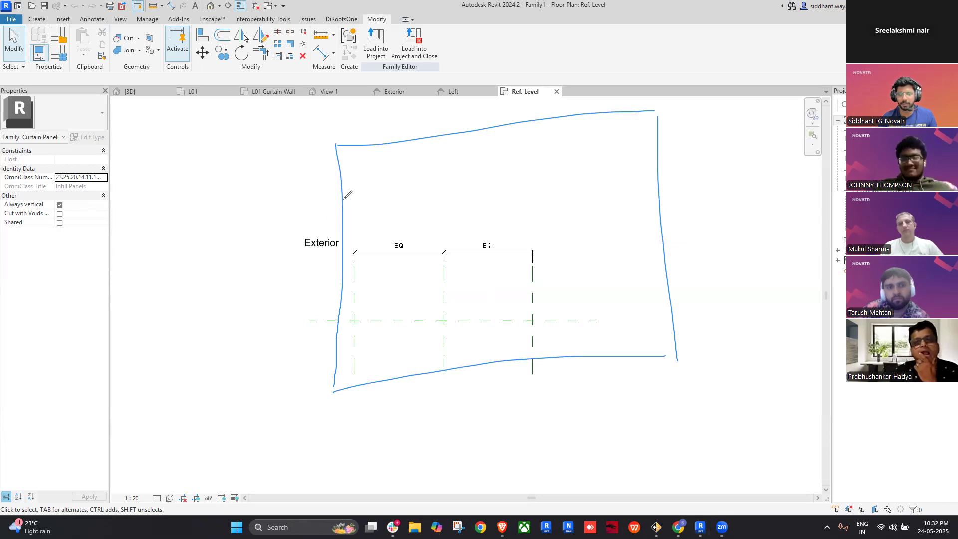
{"action": "left_click_drag", "start_coordinate": [459, 197], "coordinate": [476, 197]}
{"action": "left_click_drag", "start_coordinate": [567, 196], "coordinate": [588, 196]}
{"action": "left_click_drag", "start_coordinate": [351, 299], "coordinate": [365, 299]}
{"action": "left_click_drag", "start_coordinate": [504, 299], "coordinate": [520, 299]}
{"action": "left_click_drag", "start_coordinate": [558, 295], "coordinate": [632, 294]}
{"action": "left_click_drag", "start_coordinate": [439, 145], "coordinate": [457, 227]}
{"action": "left_click_drag", "start_coordinate": [468, 265], "coordinate": [479, 318]}
{"action": "left_click_drag", "start_coordinate": [523, 121], "coordinate": [542, 346]}
{"action": "mouse_move", "coordinate": [404, 141]}
{"action": "left_mouse_down"}
{"action": "mouse_move", "coordinate": [428, 381]}
{"action": "mouse_move", "coordinate": [477, 304]}
{"action": "mouse_move", "coordinate": [545, 355]}
{"action": "mouse_move", "coordinate": [485, 370]}
{"action": "mouse_move", "coordinate": [474, 305]}
{"action": "left_mouse_up"}
{"action": "left_click_drag", "start_coordinate": [527, 276], "coordinate": [514, 305]}
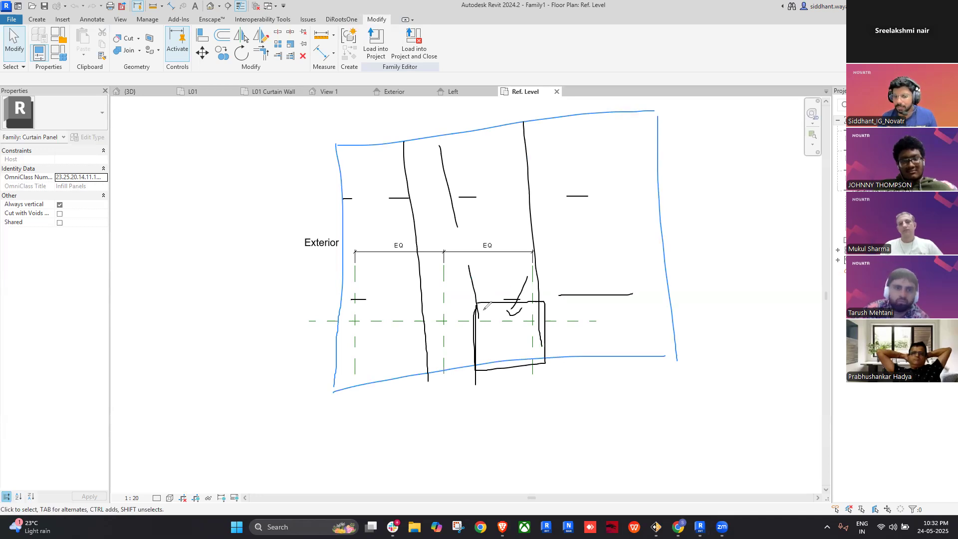
{"action": "mouse_move", "coordinate": [477, 305]}
{"action": "left_mouse_down"}
{"action": "mouse_move", "coordinate": [544, 301]}
{"action": "mouse_move", "coordinate": [544, 360]}
{"action": "mouse_move", "coordinate": [464, 303]}
{"action": "left_mouse_up"}
{"action": "mouse_move", "coordinate": [497, 321]}
{"action": "left_mouse_down"}
{"action": "mouse_move", "coordinate": [519, 340]}
{"action": "mouse_move", "coordinate": [509, 347]}
{"action": "mouse_move", "coordinate": [517, 331]}
{"action": "mouse_move", "coordinate": [511, 360]}
{"action": "left_mouse_up"}
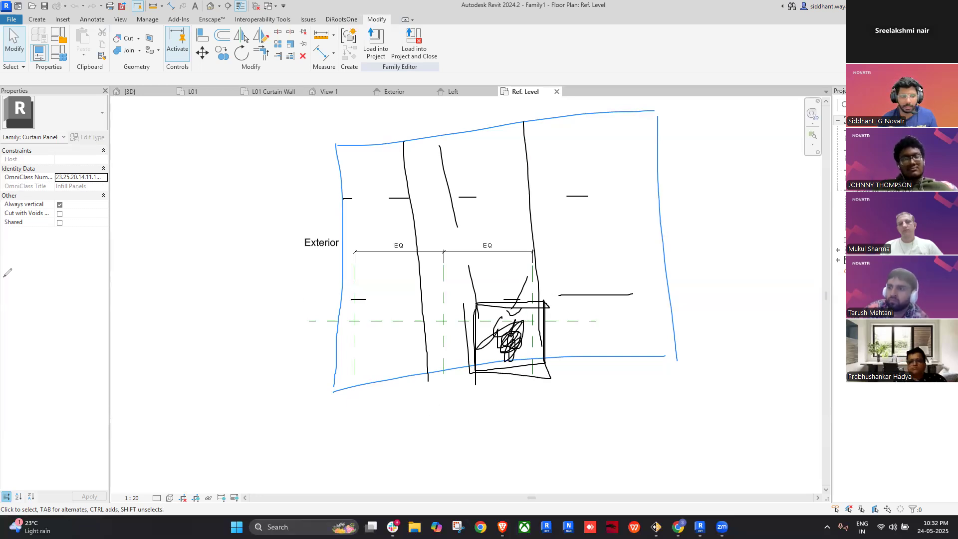
{"action": "left_click", "coordinate": [34, 414]}
- Open the Exterior elevation to inspect the panel's reference planes, and return to the Ref. Level plan
{"action": "mouse_move", "coordinate": [377, 305]}
{"action": "middle_mouse_down"}
{"action": "mouse_move", "coordinate": [349, 277]}
{"action": "mouse_move", "coordinate": [399, 239]}
{"action": "middle_mouse_up"}
{"action": "middle_click_drag", "start_coordinate": [407, 190], "coordinate": [407, 247]}
{"action": "double_click", "coordinate": [858, 200]}
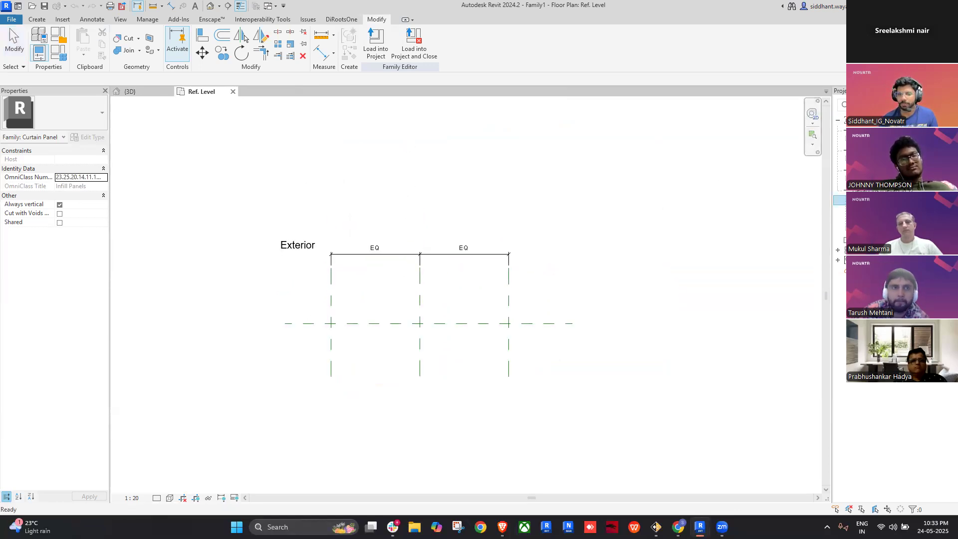
{"action": "scroll", "coordinate": [514, 293], "scroll_direction": "down", "scroll_amount": 1}
{"action": "middle_click_drag", "start_coordinate": [506, 295], "coordinate": [462, 289]}
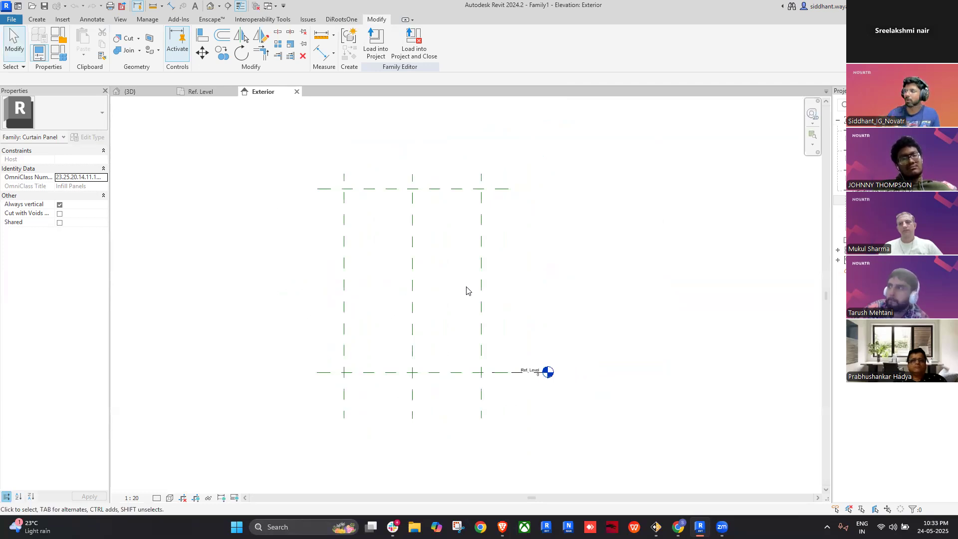
{"action": "mouse_move", "coordinate": [503, 265]}
{"action": "middle_mouse_down"}
{"action": "mouse_move", "coordinate": [477, 285]}
{"action": "mouse_move", "coordinate": [432, 282]}
{"action": "middle_mouse_up"}
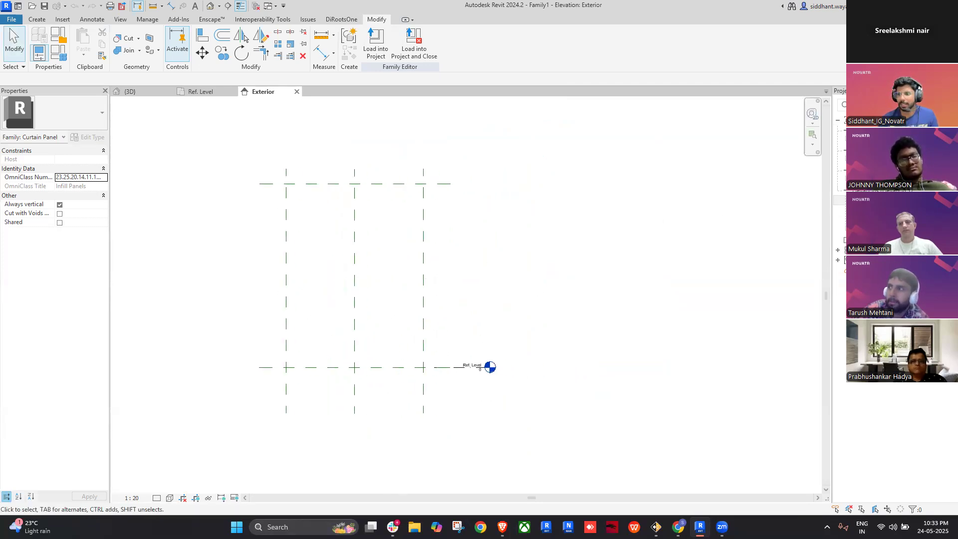
{"action": "key", "text": "ctrl+Tab"}
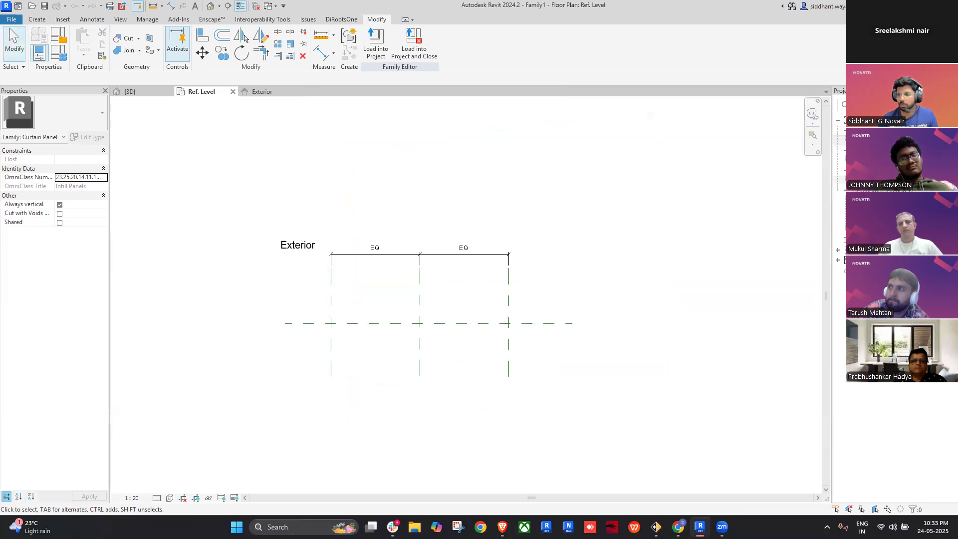
- Start an extrusion and sketch a thin 3000 mm wide rectangle along the Center (Front/Back) plane between the outer reference planes
{"action": "left_click", "coordinate": [34, 19]}
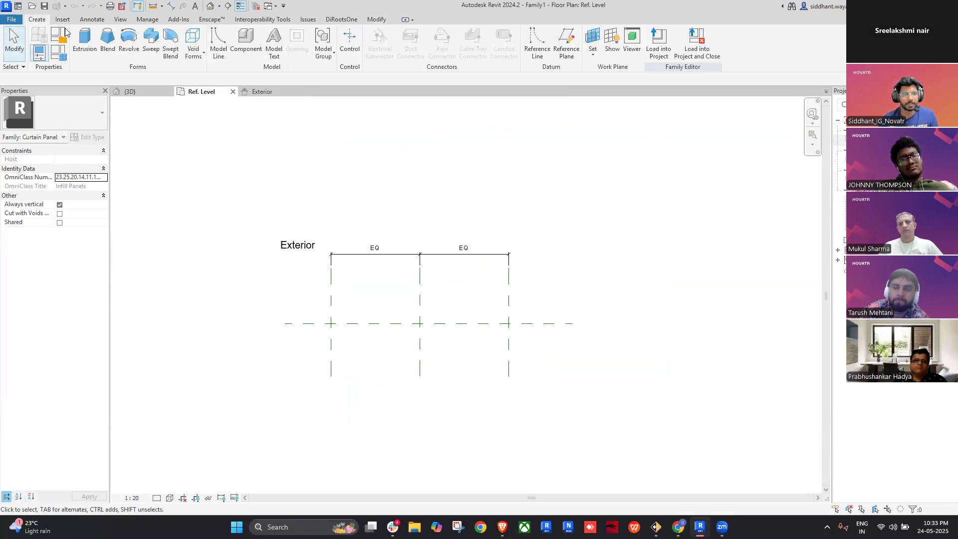
{"action": "left_click", "coordinate": [88, 31]}
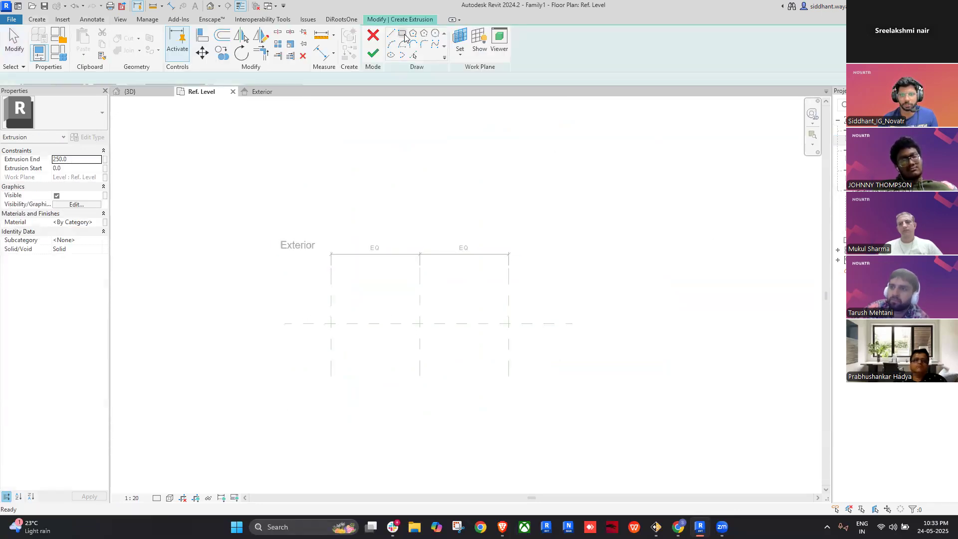
{"action": "left_click", "coordinate": [331, 323]}
{"action": "scroll", "coordinate": [503, 323], "scroll_direction": "up", "scroll_amount": 3}
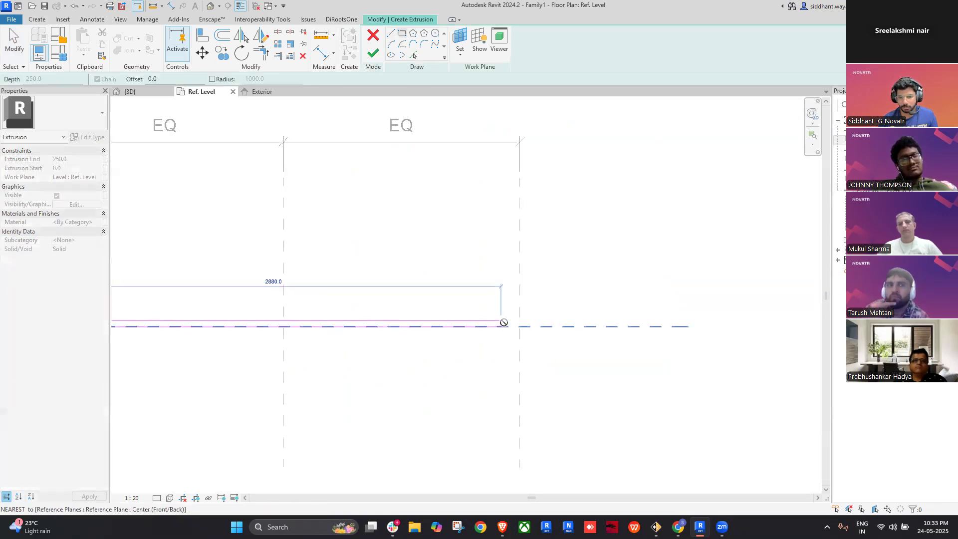
{"action": "scroll", "coordinate": [525, 335], "scroll_direction": "up", "scroll_amount": 1}
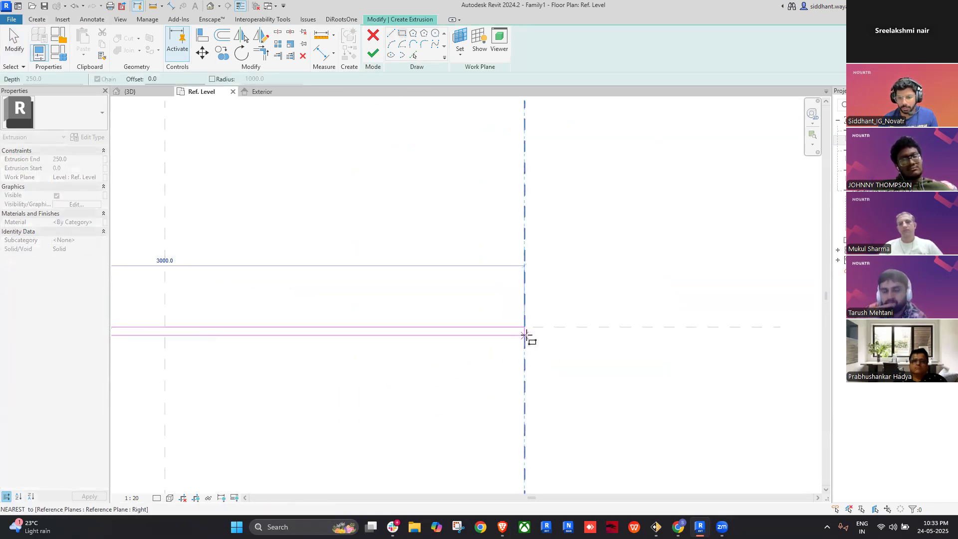
{"action": "left_click", "coordinate": [525, 335]}
- Set the thickness of the extrusion's rectangular profile to 30 mm
{"action": "scroll", "coordinate": [316, 309], "scroll_direction": "up", "scroll_amount": 4}
{"action": "left_click", "coordinate": [322, 299]}
{"action": "scroll", "coordinate": [366, 319], "scroll_direction": "down", "scroll_amount": 1}
{"action": "scroll", "coordinate": [297, 302], "scroll_direction": "up", "scroll_amount": 2}
{"action": "left_click", "coordinate": [297, 290]}
{"action": "type", "text": "50"}
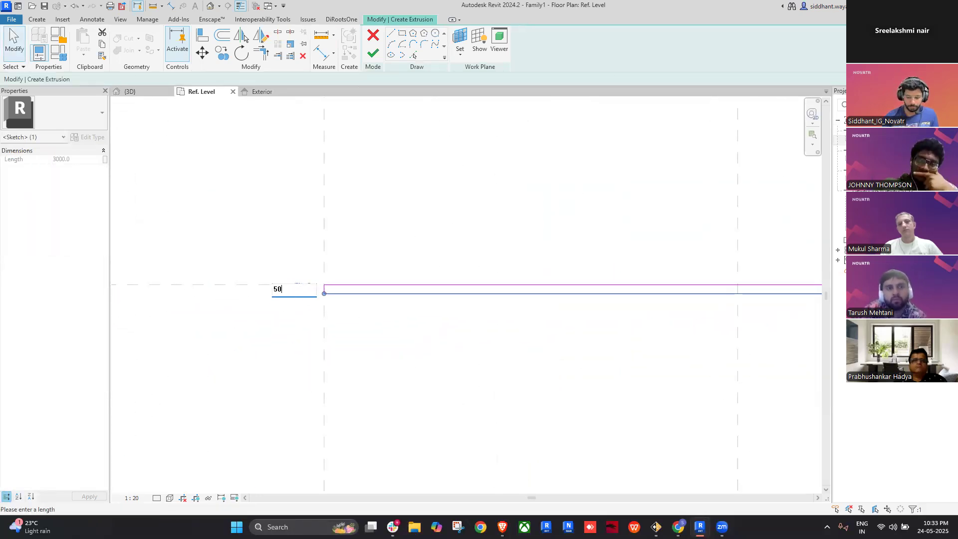
{"action": "type", "text": "mm"}
{"action": "key", "text": "Return"}
{"action": "left_click", "coordinate": [296, 293]}
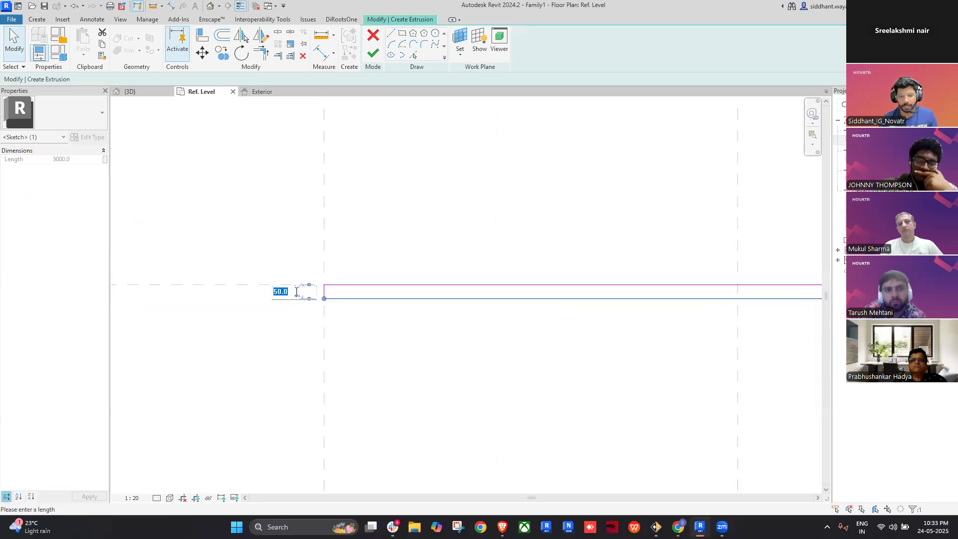
{"action": "type", "text": "30mm"}
{"action": "key", "text": "Return"}
- Finish the panel's extrusion sketch and deselect the resulting solid
{"action": "scroll", "coordinate": [339, 264], "scroll_direction": "down", "scroll_amount": 4}
{"action": "middle_click_drag", "start_coordinate": [368, 286], "coordinate": [304, 278]}
{"action": "left_click", "coordinate": [343, 281]}
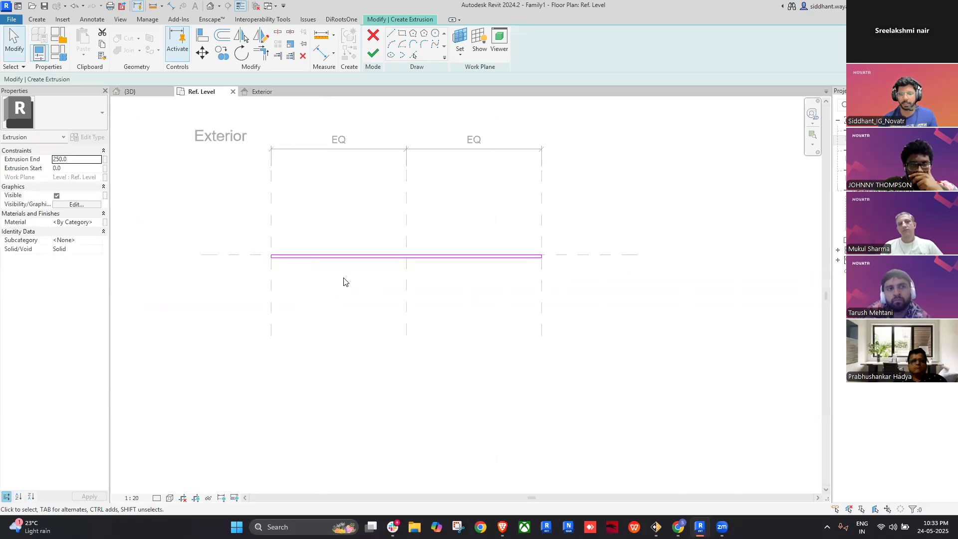
{"action": "left_click", "coordinate": [374, 53]}
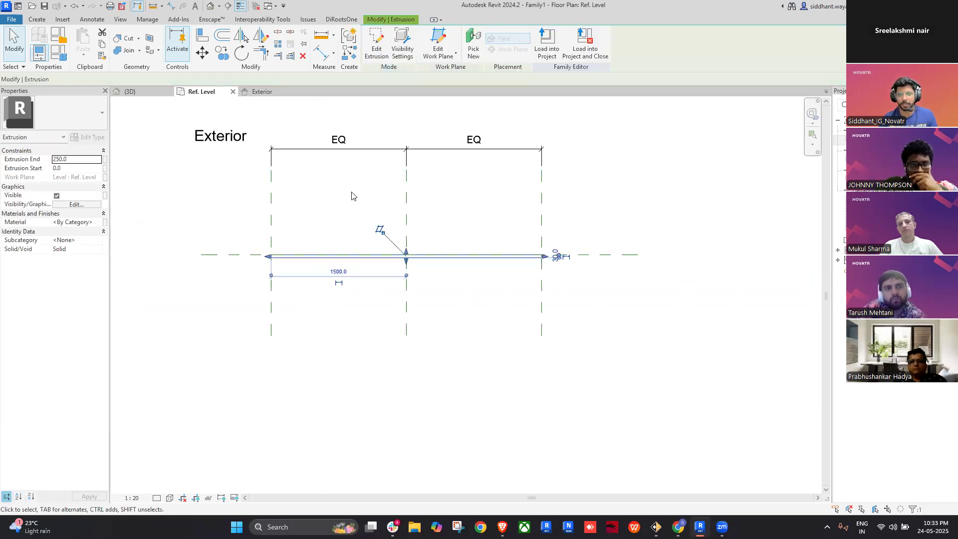
{"action": "left_click", "coordinate": [487, 279]}
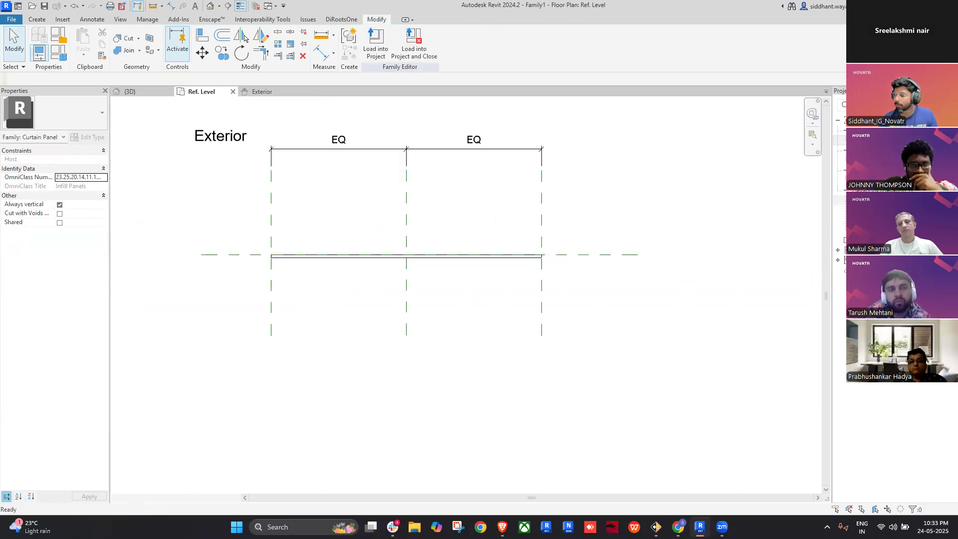
- In the Exterior elevation, stretch the top of the panel extrusion up to the upper reference plane
{"action": "double_click", "coordinate": [840, 199]}
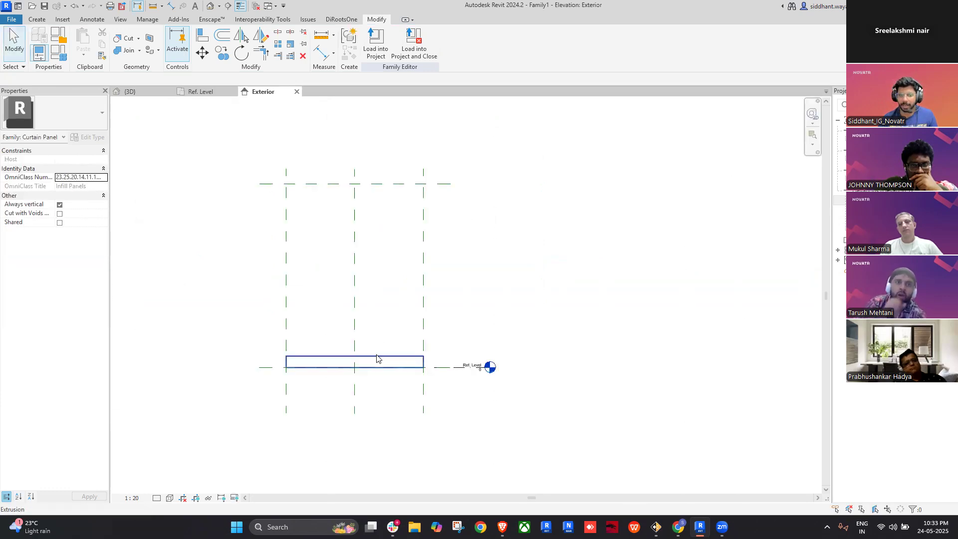
{"action": "left_click", "coordinate": [378, 357]}
{"action": "left_click_drag", "start_coordinate": [355, 354], "coordinate": [381, 185]}
{"action": "left_click", "coordinate": [487, 231]}
- Align the panel extrusion's top, side and bottom edges to the surrounding reference planes, locking the top alignment
{"action": "key", "text": "a"}
{"action": "key", "text": "l"}
{"action": "left_click", "coordinate": [375, 184]}
{"action": "left_click", "coordinate": [382, 184]}
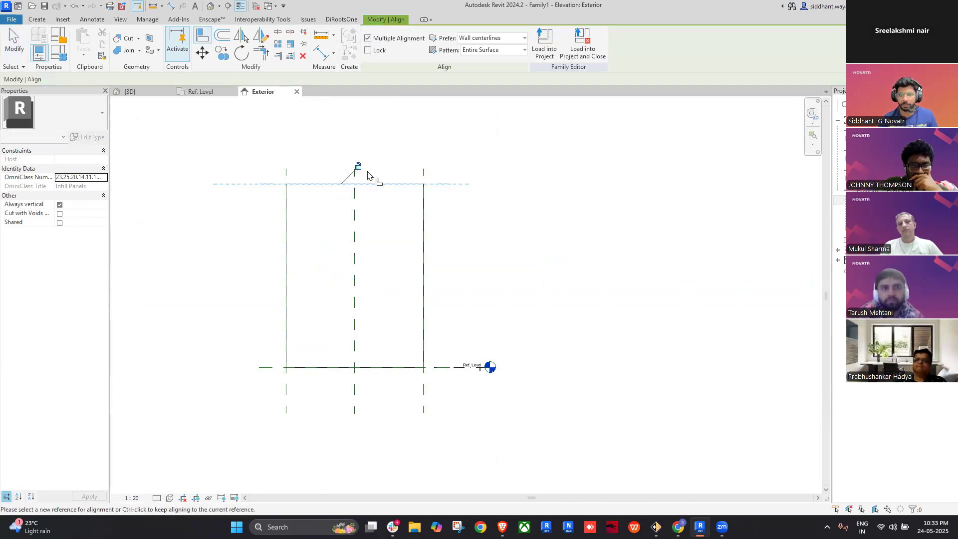
{"action": "left_click", "coordinate": [423, 193]}
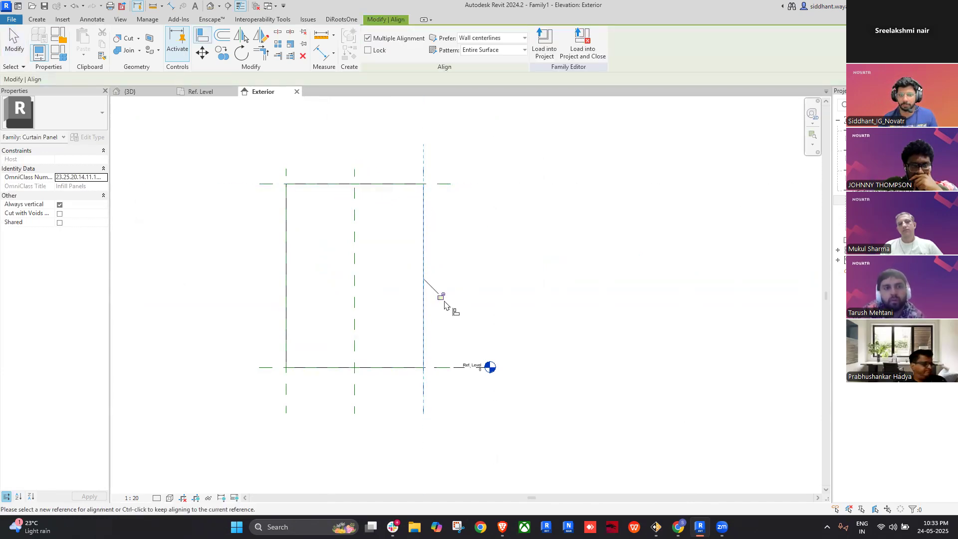
{"action": "left_click", "coordinate": [267, 368]}
{"action": "left_click", "coordinate": [317, 370]}
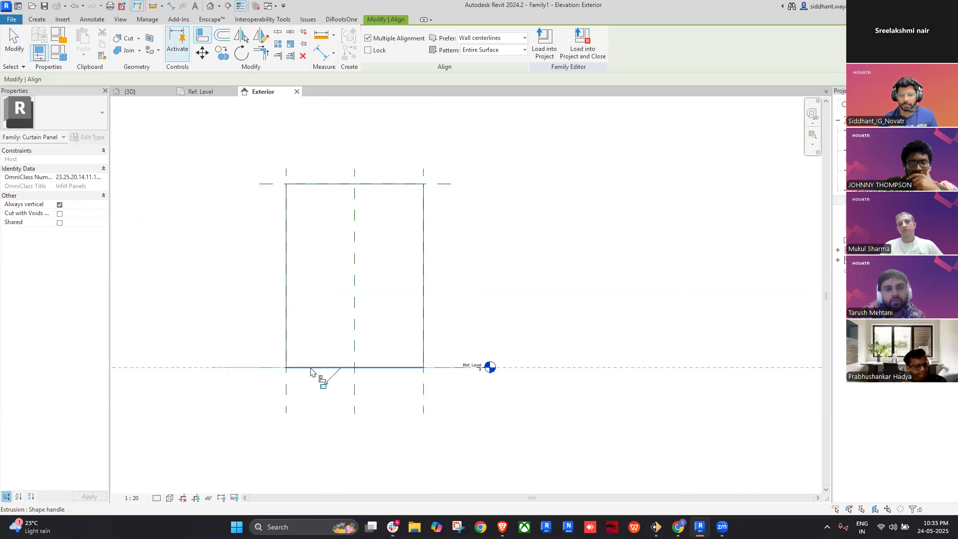
{"action": "left_click", "coordinate": [286, 395]}
{"action": "left_click", "coordinate": [286, 355]}
{"action": "key", "text": "Escape"}
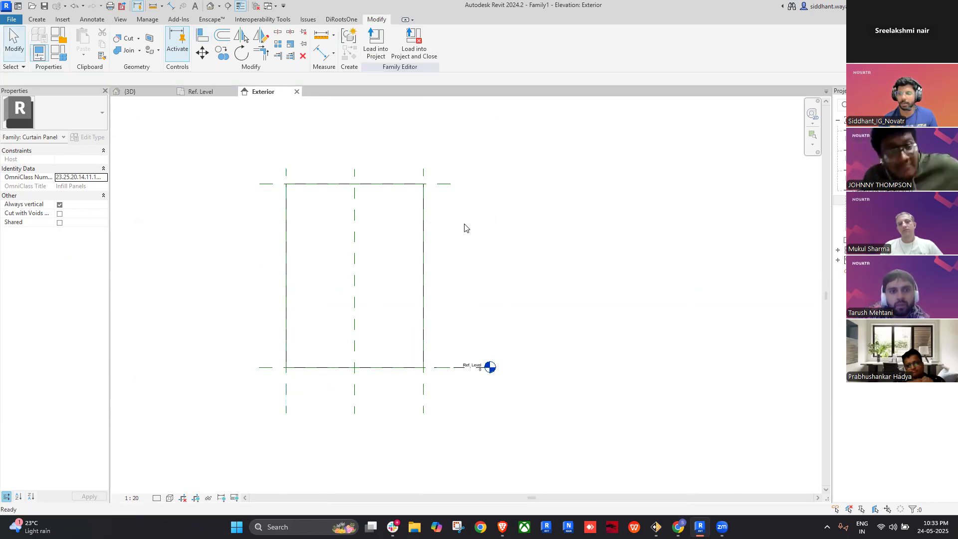
- Open the family's 3D view and display the panel with a shaded visual style
{"action": "scroll", "coordinate": [464, 225], "scroll_direction": "down", "scroll_amount": 3}
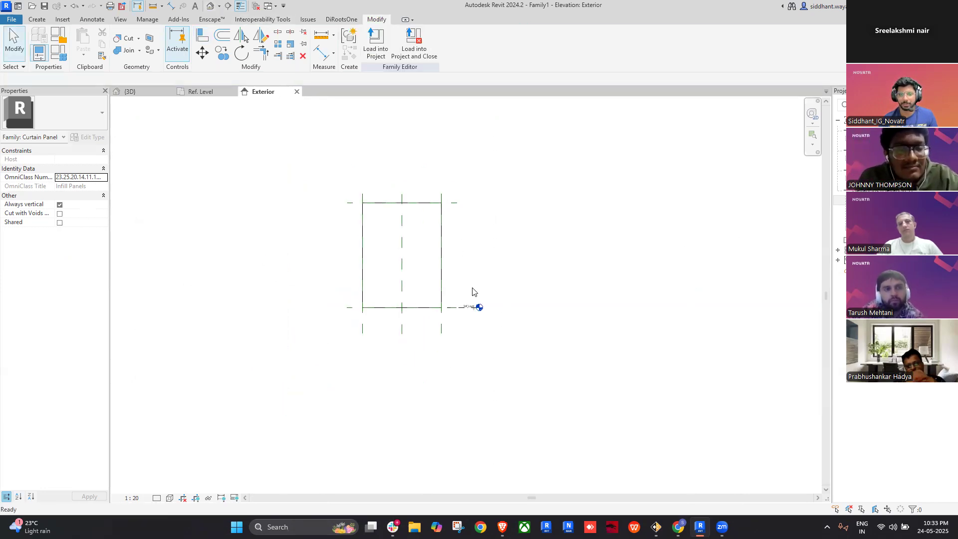
{"action": "mouse_move", "coordinate": [517, 323]}
{"action": "middle_mouse_down", "text": "shift"}
{"action": "mouse_move", "coordinate": [425, 342]}
{"action": "mouse_move", "coordinate": [508, 278]}
{"action": "mouse_move", "coordinate": [535, 312]}
{"action": "mouse_move", "coordinate": [504, 319]}
{"action": "middle_mouse_up", "text": "shift"}
{"action": "left_click", "coordinate": [170, 497]}
{"action": "left_click", "coordinate": [197, 458]}
{"action": "mouse_move", "coordinate": [240, 419]}
{"action": "middle_mouse_down", "text": "shift"}
{"action": "mouse_move", "coordinate": [301, 397]}
{"action": "mouse_move", "coordinate": [361, 396]}
{"action": "middle_mouse_up", "text": "shift"}
- Assign the Glass material to the panel extrusion
{"action": "left_click", "coordinate": [388, 389]}
{"action": "middle_click_drag", "start_coordinate": [348, 363], "coordinate": [371, 342]}
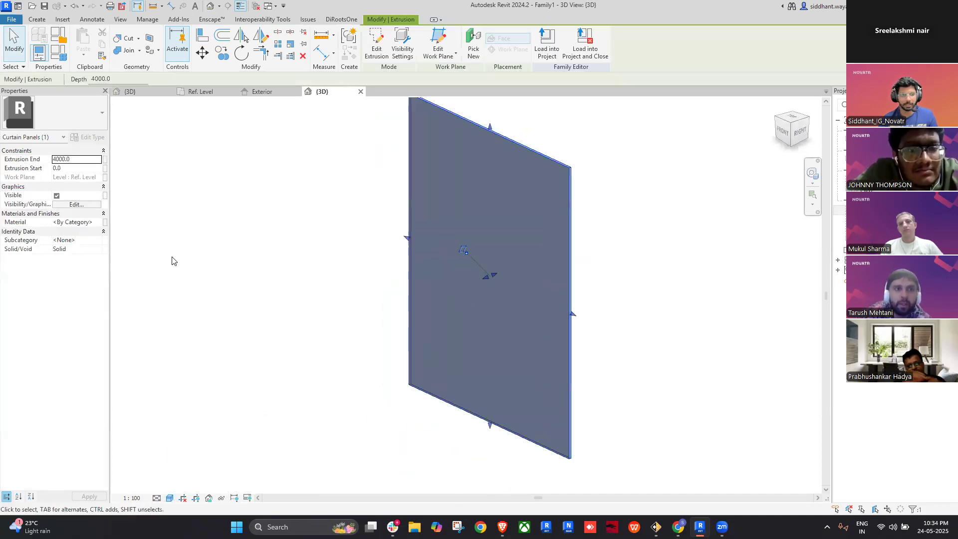
{"action": "left_click", "coordinate": [102, 222]}
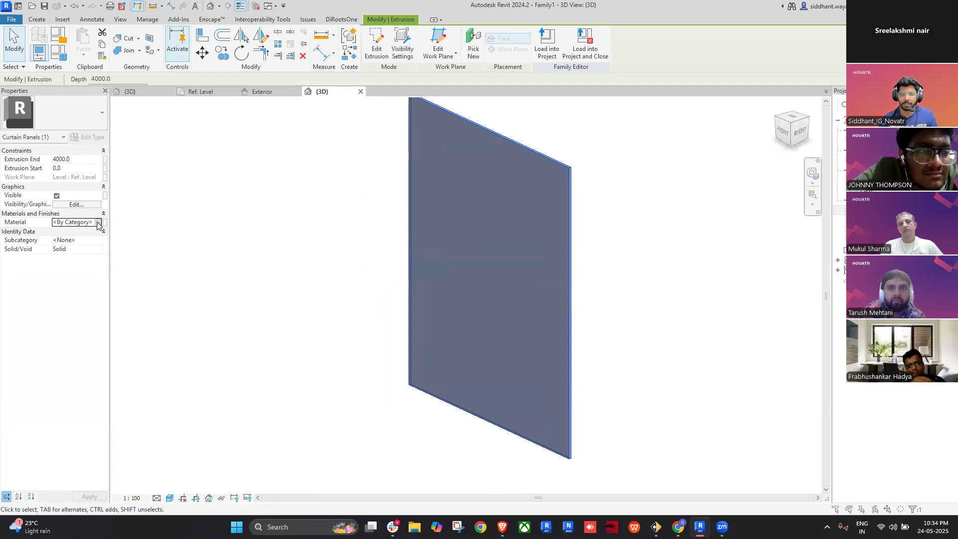
{"action": "left_click", "coordinate": [100, 223]}
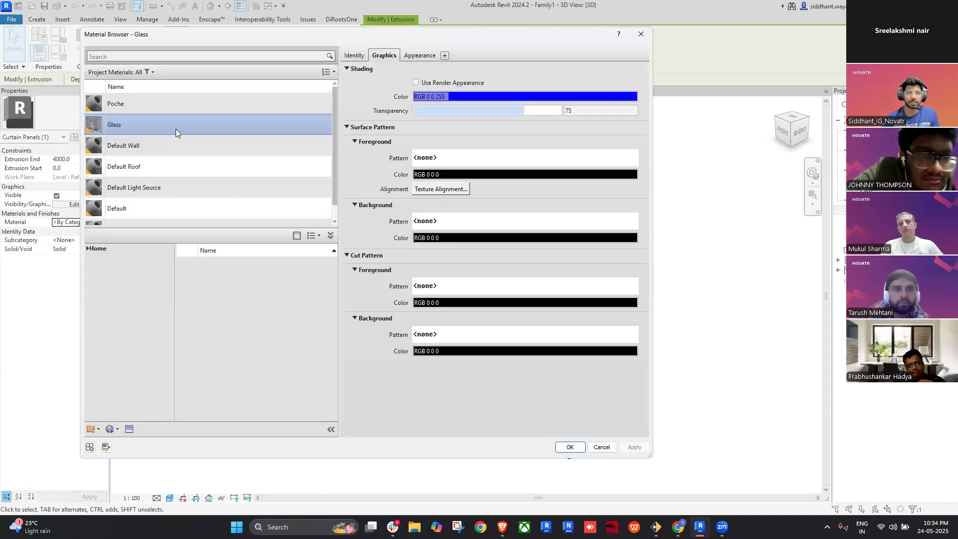
{"action": "double_click", "coordinate": [176, 127]}
{"action": "left_click", "coordinate": [338, 319]}
{"action": "middle_click_drag", "start_coordinate": [337, 319], "coordinate": [374, 299], "text": "shift"}
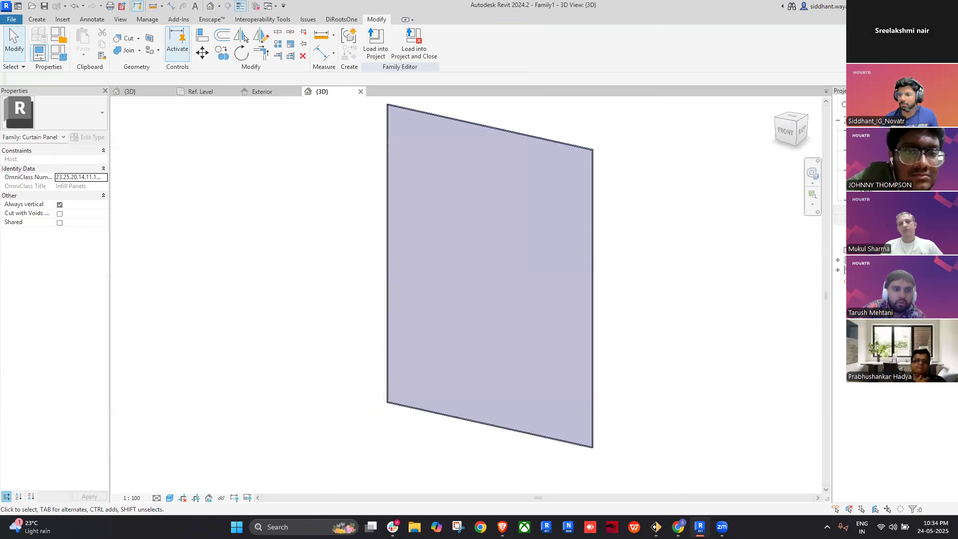
- Load the panel family into the project without saving, and change one lower glazed facade panel to the Family1 type
{"action": "left_click", "coordinate": [380, 37]}
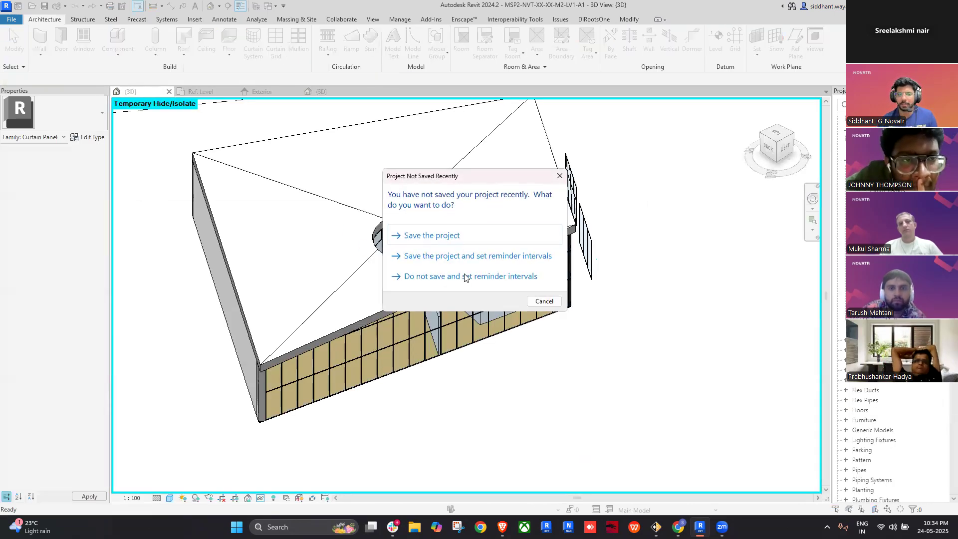
{"action": "left_click", "coordinate": [560, 176]}
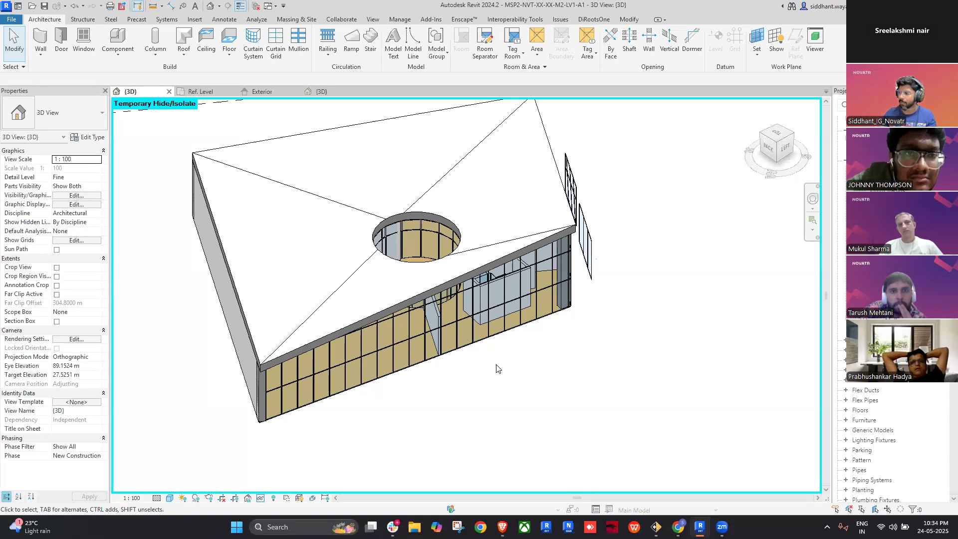
{"action": "scroll", "coordinate": [489, 363], "scroll_direction": "up", "scroll_amount": 8}
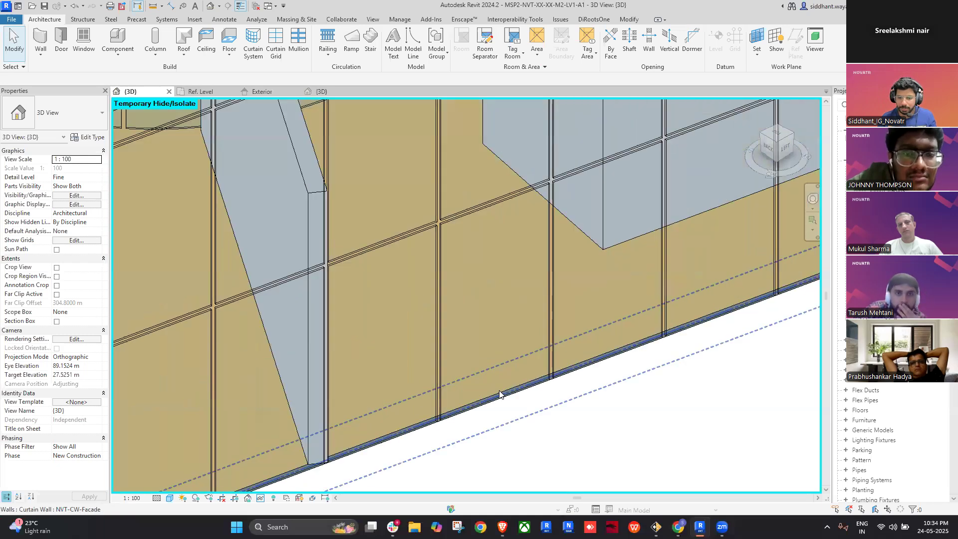
{"action": "left_click", "coordinate": [498, 396]}
{"action": "scroll", "coordinate": [494, 362], "scroll_direction": "down", "scroll_amount": 3}
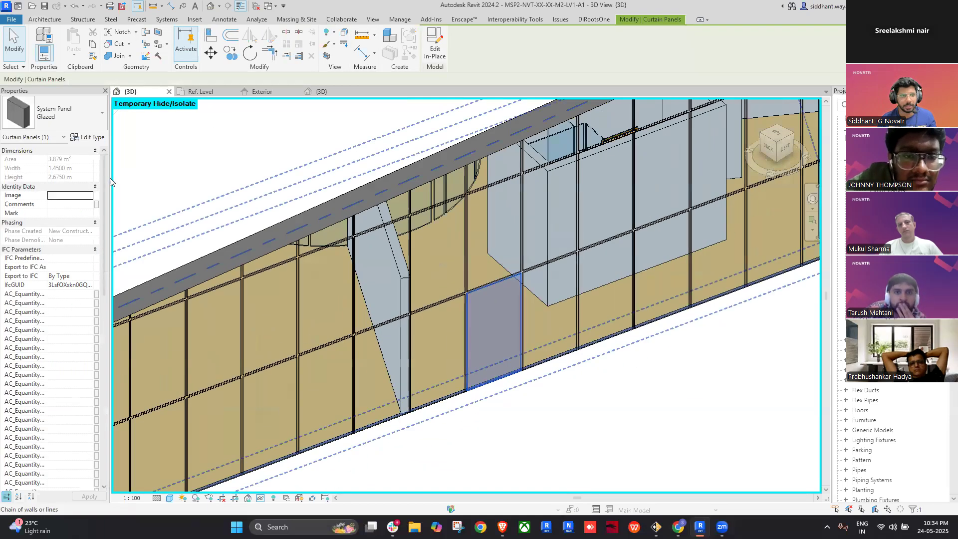
{"action": "left_click", "coordinate": [75, 121]}
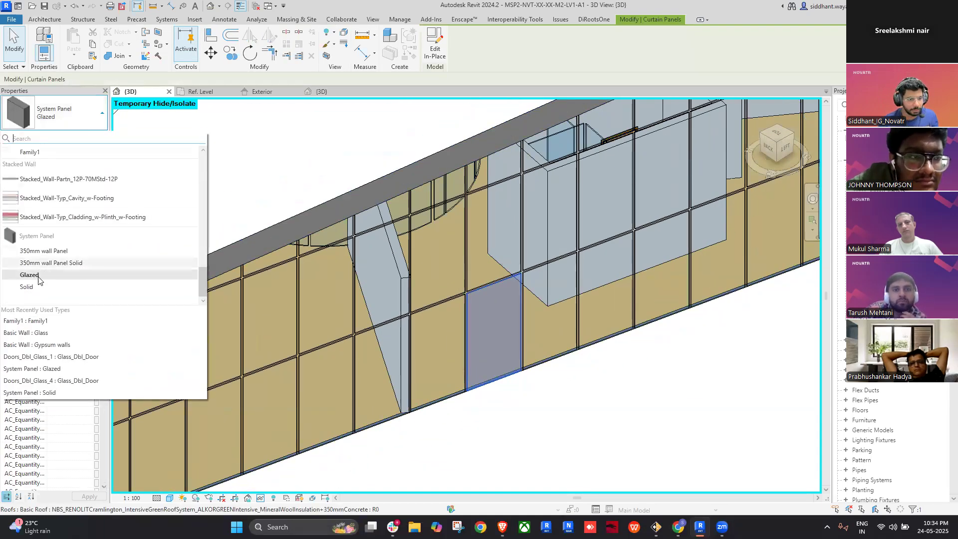
{"action": "scroll", "coordinate": [30, 264], "scroll_direction": "up", "scroll_amount": 3}
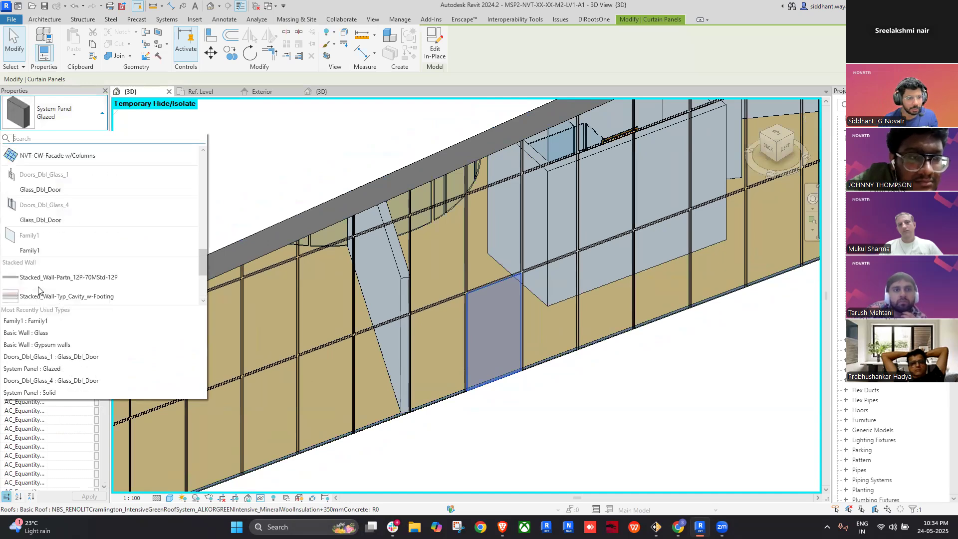
{"action": "left_click", "coordinate": [38, 251]}
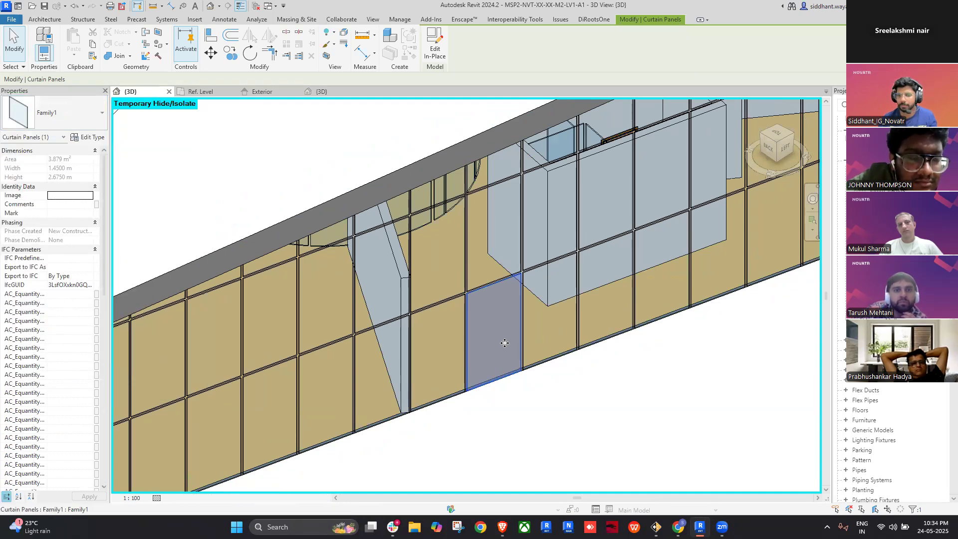
{"action": "scroll", "coordinate": [519, 384], "scroll_direction": "up", "scroll_amount": 3}
{"action": "key", "text": "Escape"}
- Select the replaced facade panel and examine how it fits between the mullions
{"action": "scroll", "coordinate": [469, 240], "scroll_direction": "up", "scroll_amount": 2}
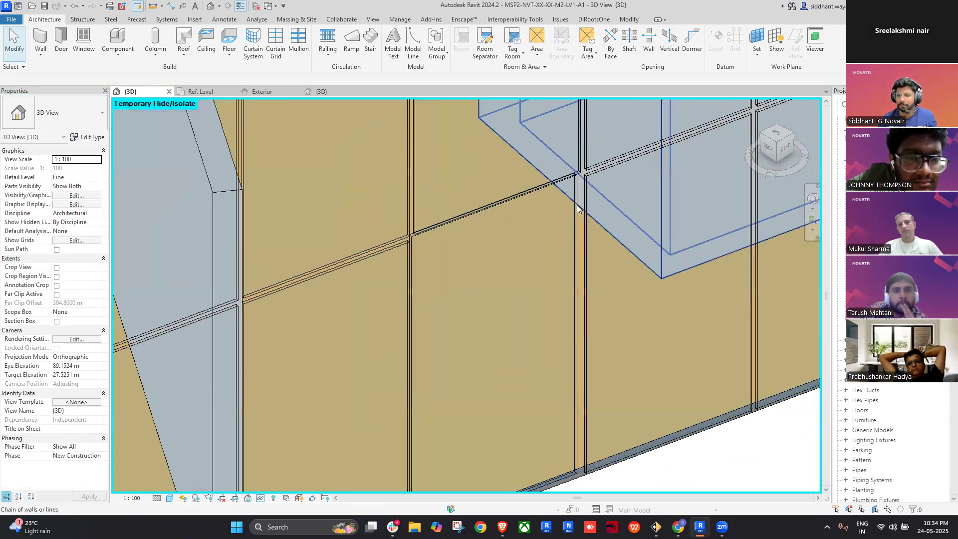
{"action": "left_click", "coordinate": [577, 205]}
{"action": "scroll", "coordinate": [579, 210], "scroll_direction": "down", "scroll_amount": 2}
{"action": "scroll", "coordinate": [569, 206], "scroll_direction": "up", "scroll_amount": 1}
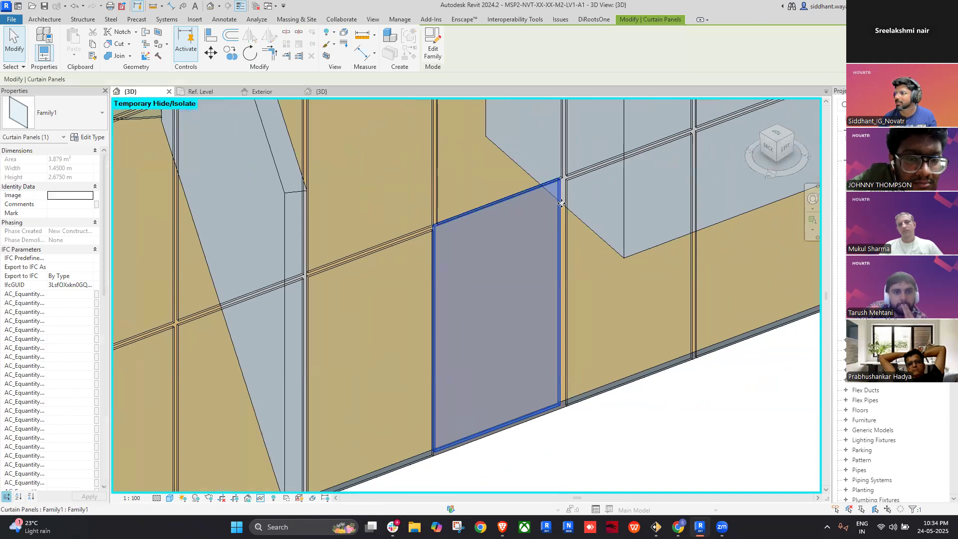
{"action": "scroll", "coordinate": [562, 203], "scroll_direction": "up", "scroll_amount": 1}
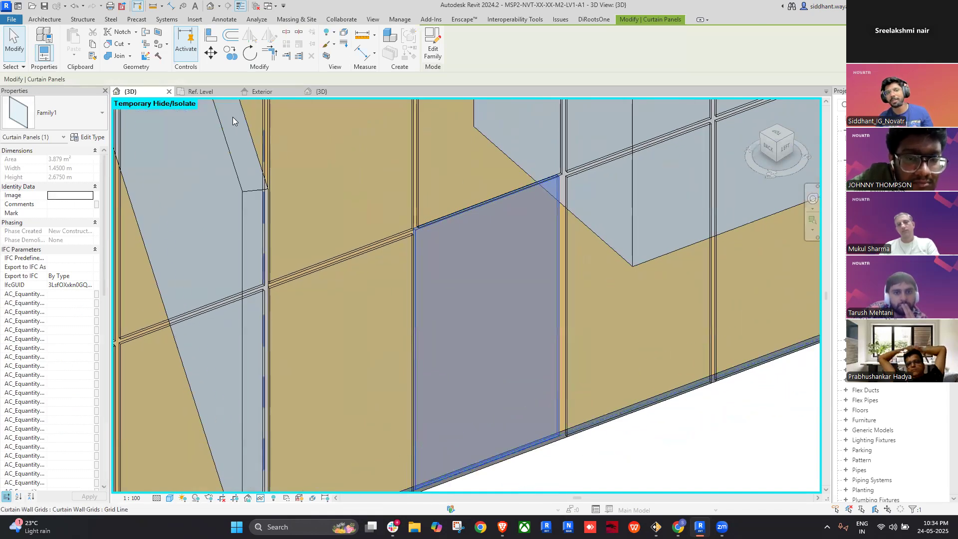
- Return to the curtain panel family and open its Left elevation
{"action": "left_click", "coordinate": [339, 91]}
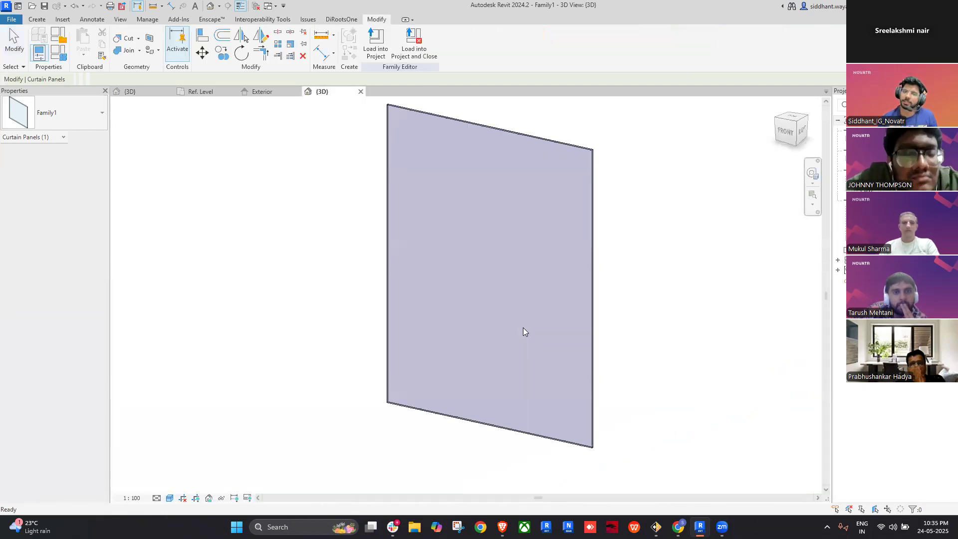
{"action": "middle_click_drag", "start_coordinate": [738, 292], "coordinate": [762, 262], "text": "shift"}
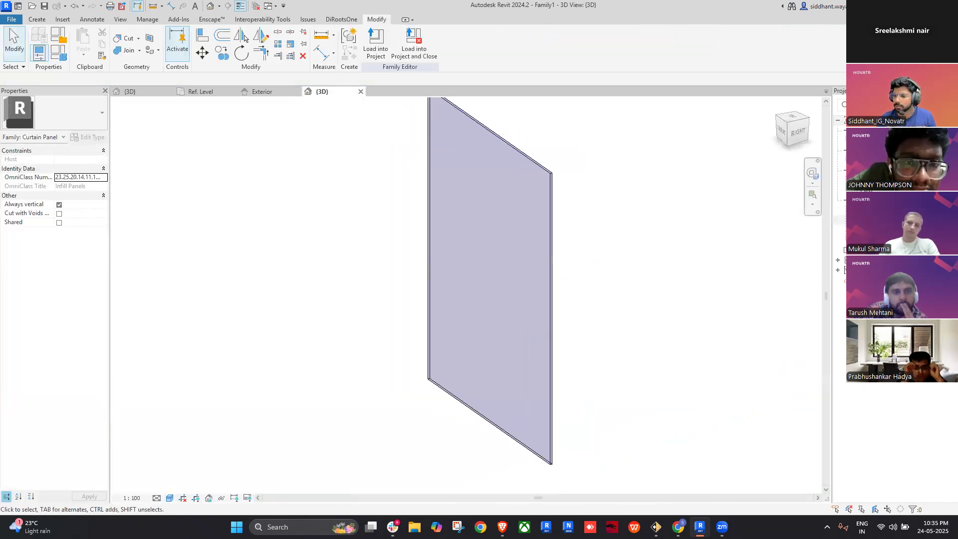
{"action": "double_click", "coordinate": [841, 230]}
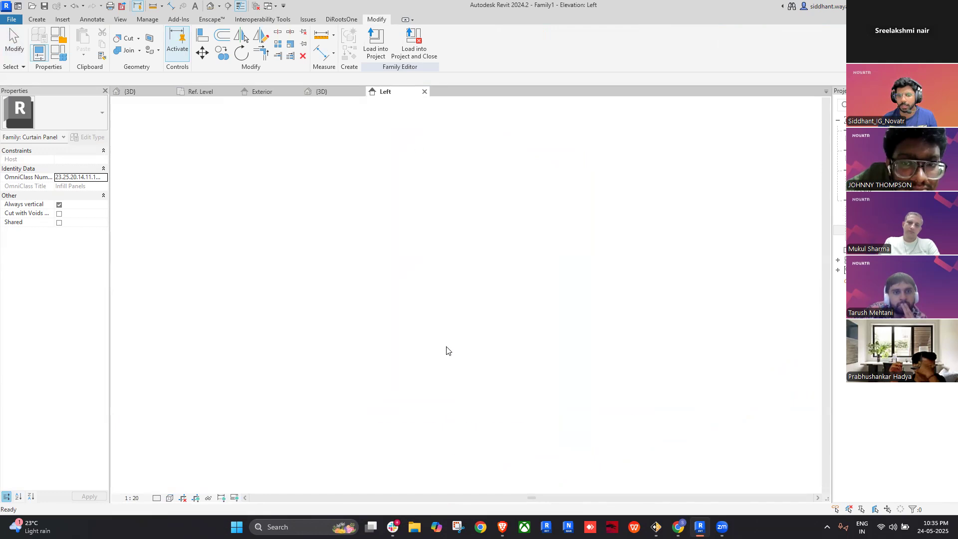
{"action": "scroll", "coordinate": [456, 423], "scroll_direction": "up", "scroll_amount": 2}
{"action": "scroll", "coordinate": [451, 404], "scroll_direction": "down", "scroll_amount": 3}
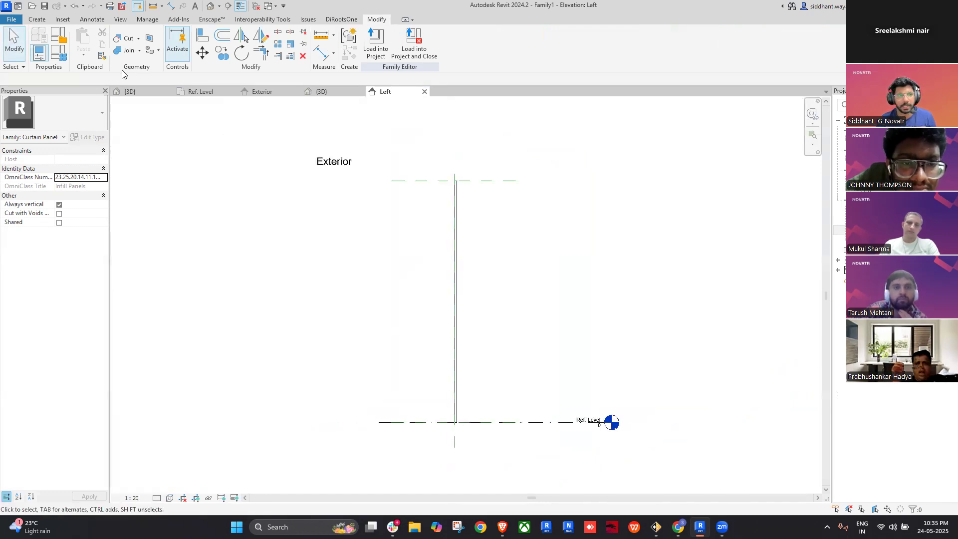
- Start a new extrusion and sketch a rectangle about 240 by 40 mm at the panel's base, on the exterior side
{"action": "left_click", "coordinate": [37, 20]}
{"action": "left_click", "coordinate": [84, 42]}
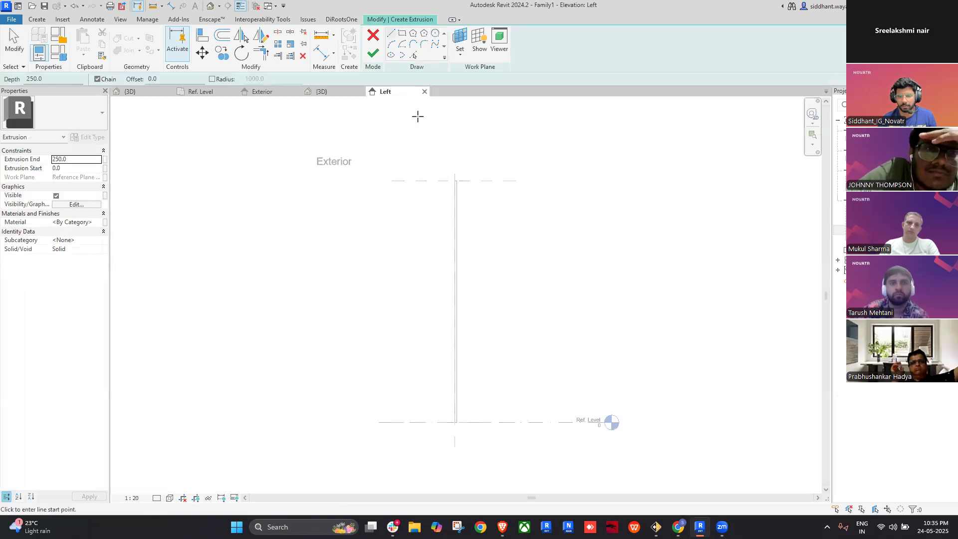
{"action": "left_click", "coordinate": [402, 33]}
{"action": "scroll", "coordinate": [481, 334], "scroll_direction": "up", "scroll_amount": 4}
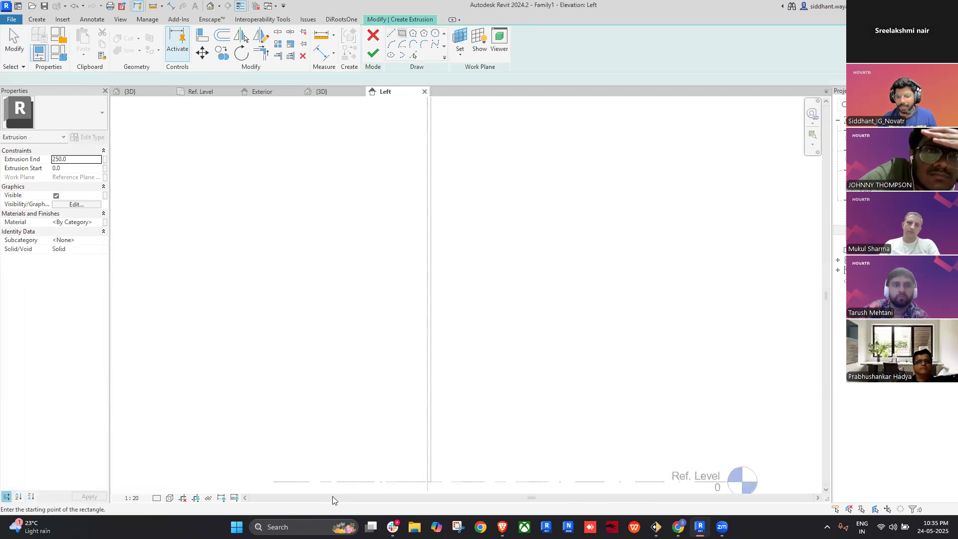
{"action": "scroll", "coordinate": [443, 374], "scroll_direction": "up", "scroll_amount": 3}
{"action": "scroll", "coordinate": [504, 346], "scroll_direction": "up", "scroll_amount": 1}
{"action": "left_click", "coordinate": [505, 343]}
{"action": "scroll", "coordinate": [388, 313], "scroll_direction": "down", "scroll_amount": 2}
{"action": "scroll", "coordinate": [389, 313], "scroll_direction": "down", "scroll_amount": 5}
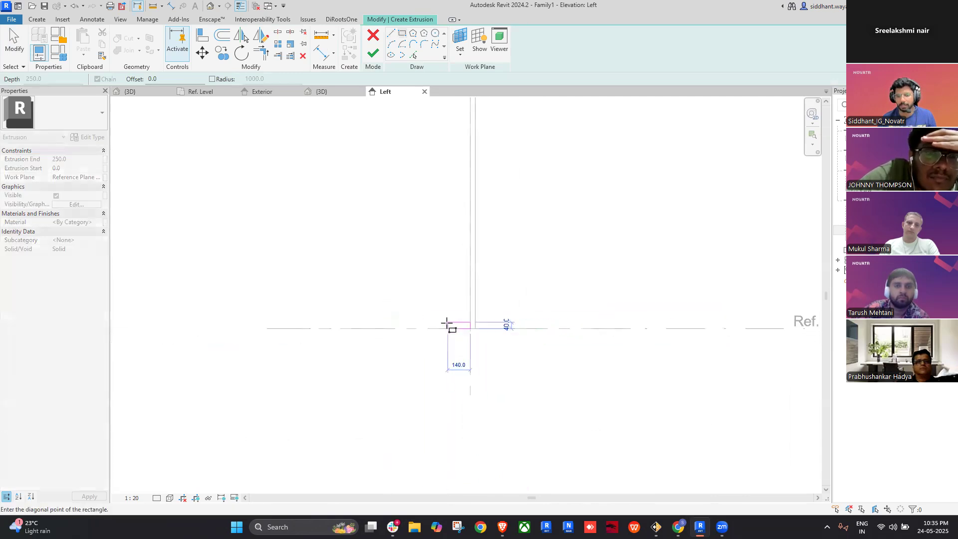
{"action": "scroll", "coordinate": [434, 316], "scroll_direction": "up", "scroll_amount": 4}
{"action": "scroll", "coordinate": [435, 317], "scroll_direction": "down", "scroll_amount": 3}
{"action": "middle_click_drag", "start_coordinate": [434, 341], "coordinate": [423, 378]}
{"action": "scroll", "coordinate": [423, 354], "scroll_direction": "up", "scroll_amount": 4}
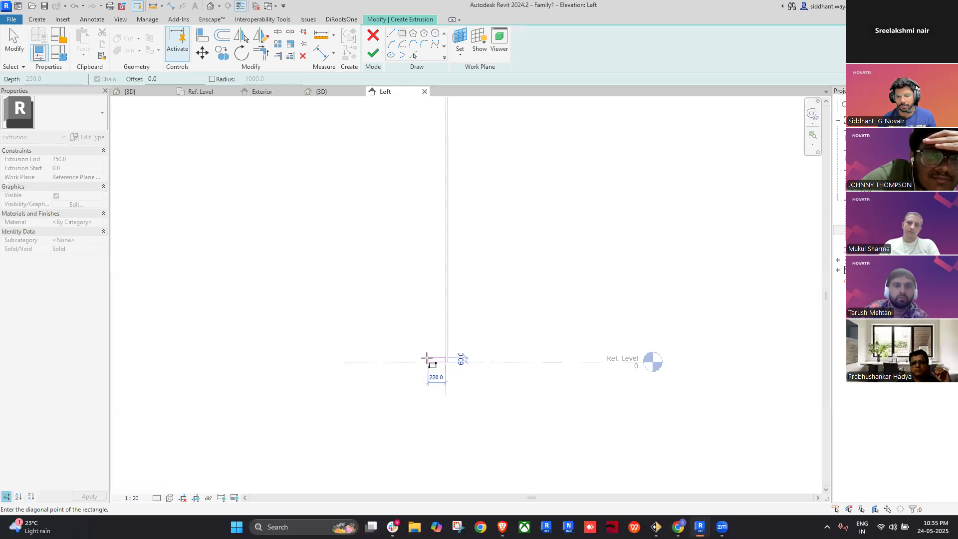
{"action": "left_click", "coordinate": [426, 358]}
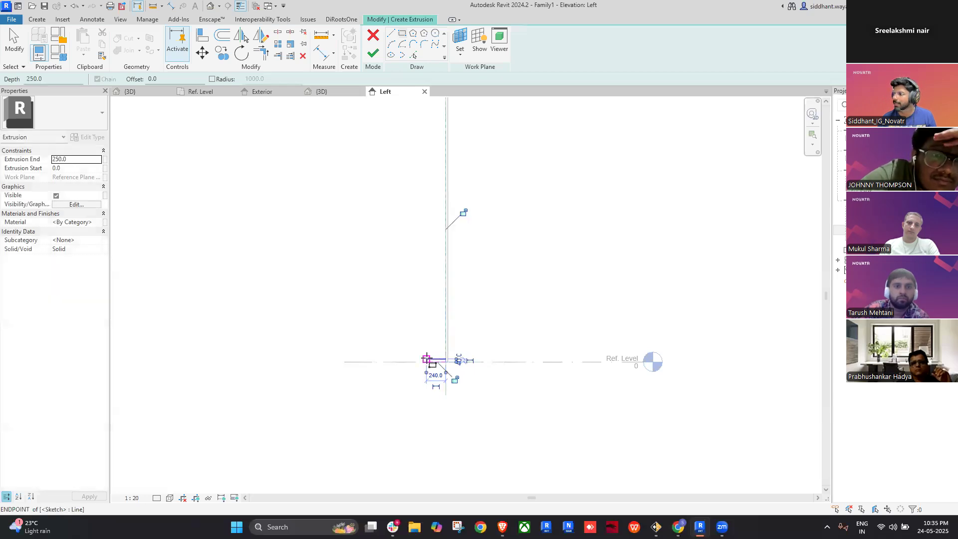
{"action": "key", "text": "Escape"}
- Try to rotate the sketched rectangle about its lower outer corner
{"action": "scroll", "coordinate": [446, 372], "scroll_direction": "up", "scroll_amount": 2}
{"action": "scroll", "coordinate": [445, 372], "scroll_direction": "up", "scroll_amount": 3}
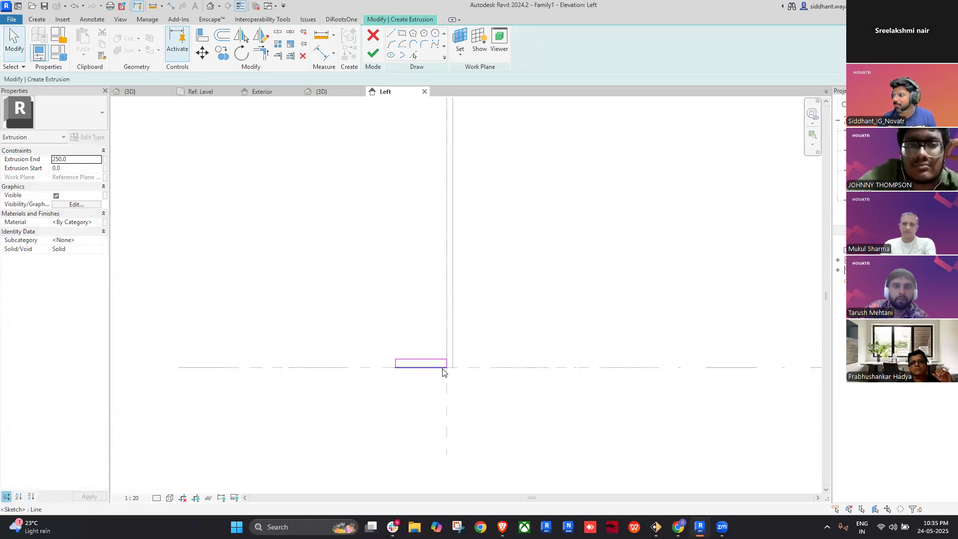
{"action": "left_click", "coordinate": [443, 369]}
{"action": "scroll", "coordinate": [443, 369], "scroll_direction": "up", "scroll_amount": 2}
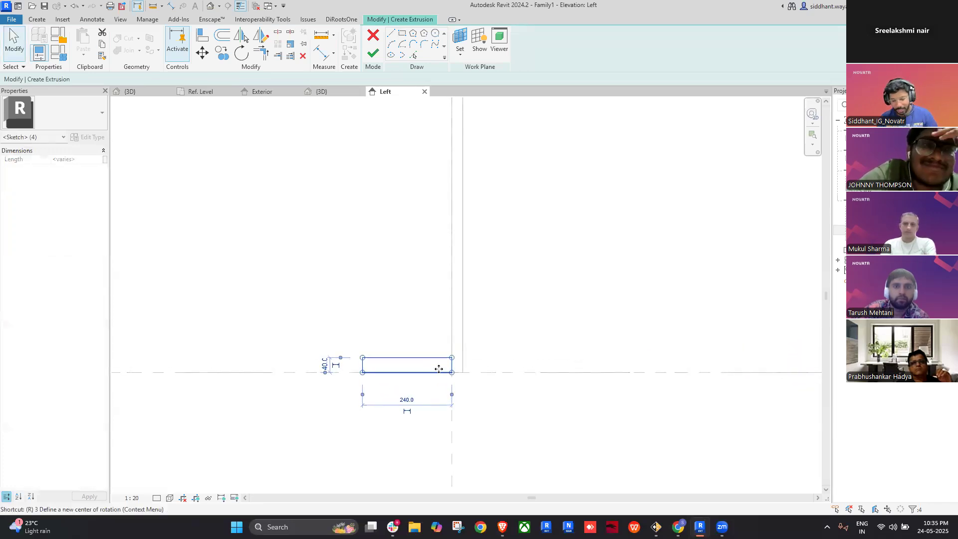
{"action": "key", "text": "r"}
{"action": "key", "text": "o"}
{"action": "left_click", "coordinate": [302, 80]}
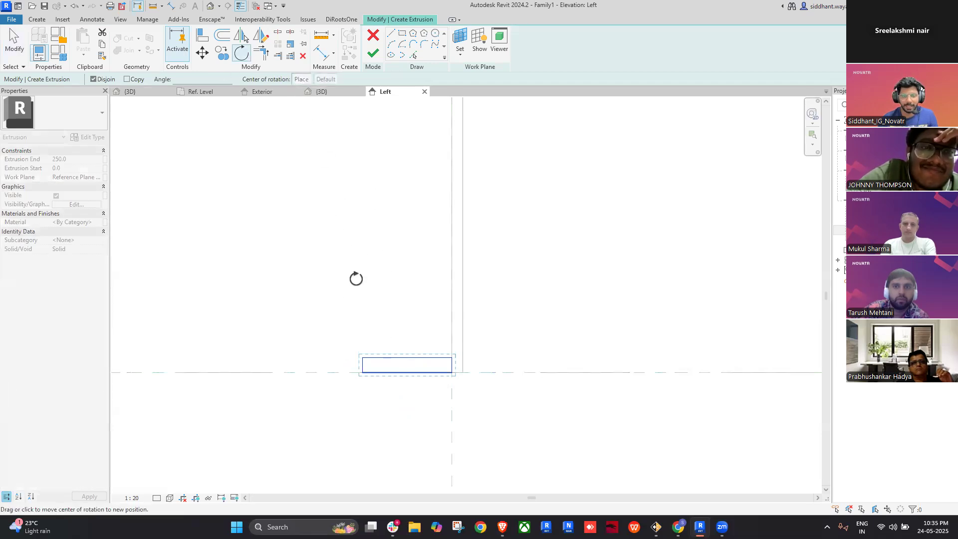
{"action": "left_click", "coordinate": [363, 372]}
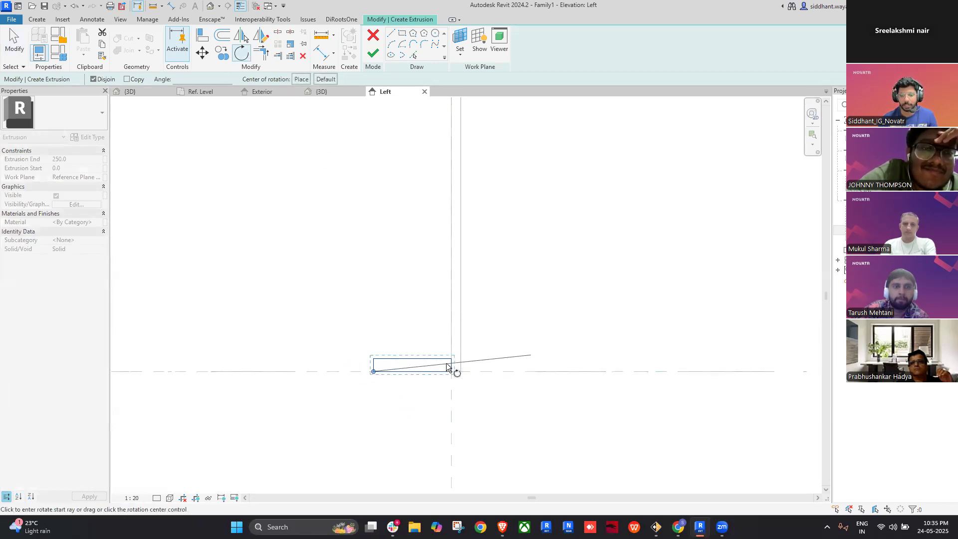
{"action": "scroll", "coordinate": [450, 365], "scroll_direction": "down", "scroll_amount": 3}
{"action": "left_click", "coordinate": [452, 363]}
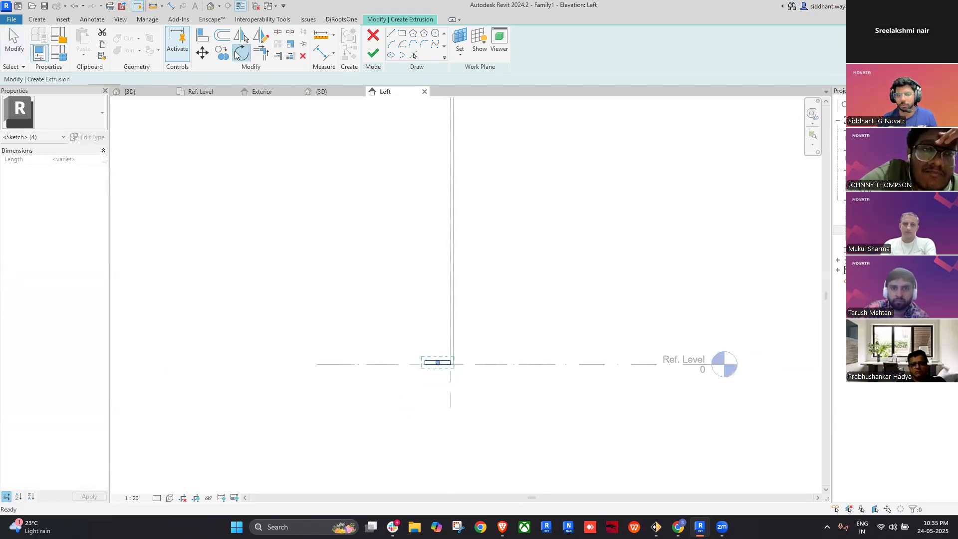
- Rotate the rectangle freehand about its own centre, and undo that rotation
{"action": "left_click", "coordinate": [241, 52]}
{"action": "scroll", "coordinate": [445, 381], "scroll_direction": "up", "scroll_amount": 3}
{"action": "left_click", "coordinate": [384, 468]}
{"action": "left_click", "coordinate": [509, 423]}
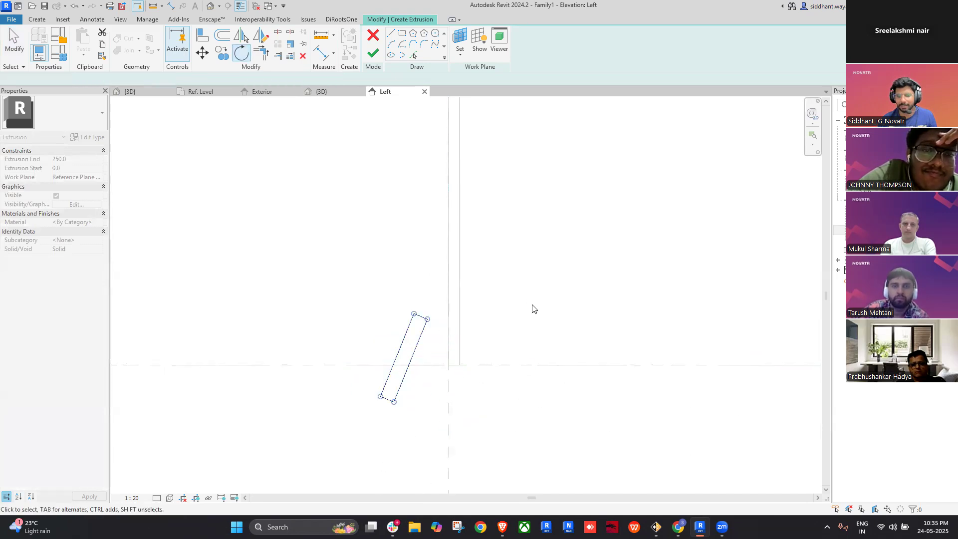
{"action": "key", "text": "ctrl+z"}
- Rotate the sketched rectangle about its lower outer corner so it slopes upward towards the glass panel
{"action": "left_click_drag", "start_coordinate": [299, 303], "coordinate": [545, 442]}
{"action": "scroll", "coordinate": [522, 347], "scroll_direction": "down", "scroll_amount": 2}
{"action": "scroll", "coordinate": [452, 280], "scroll_direction": "down", "scroll_amount": 1}
{"action": "left_click", "coordinate": [241, 53]}
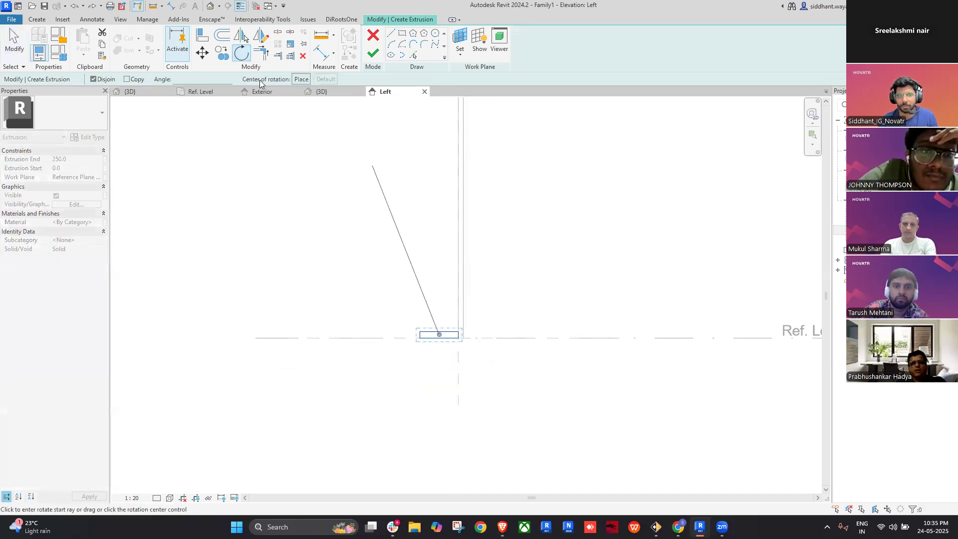
{"action": "left_click", "coordinate": [301, 79]}
{"action": "scroll", "coordinate": [434, 313], "scroll_direction": "up", "scroll_amount": 2}
{"action": "left_click", "coordinate": [397, 367]}
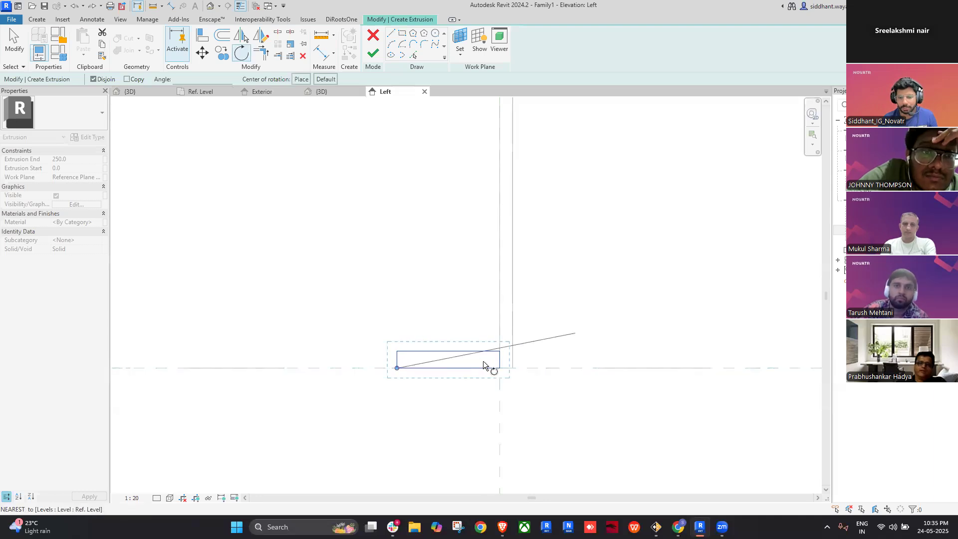
{"action": "left_click", "coordinate": [560, 373]}
{"action": "left_click", "coordinate": [546, 288]}
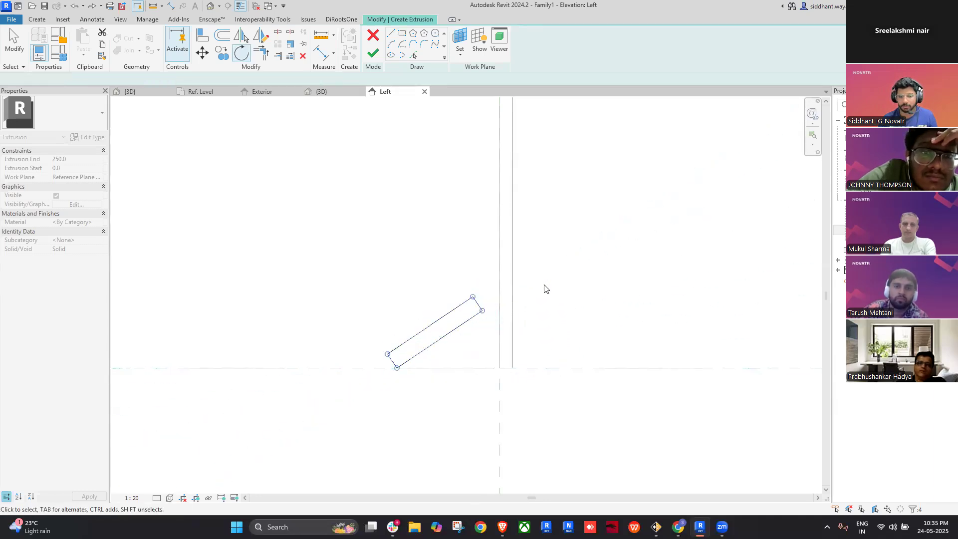
{"action": "scroll", "coordinate": [551, 363], "scroll_direction": "down", "scroll_amount": 4}
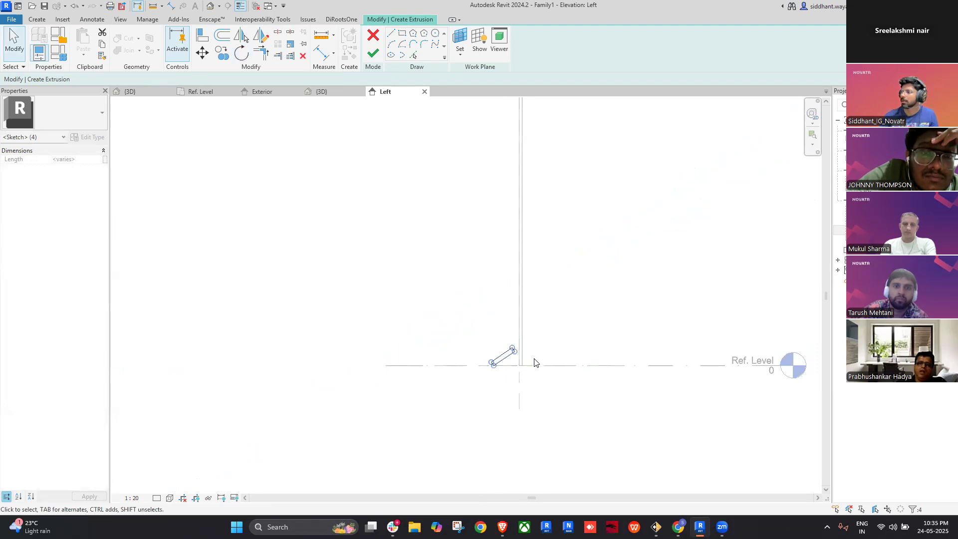
{"action": "scroll", "coordinate": [507, 374], "scroll_direction": "down", "scroll_amount": 3}
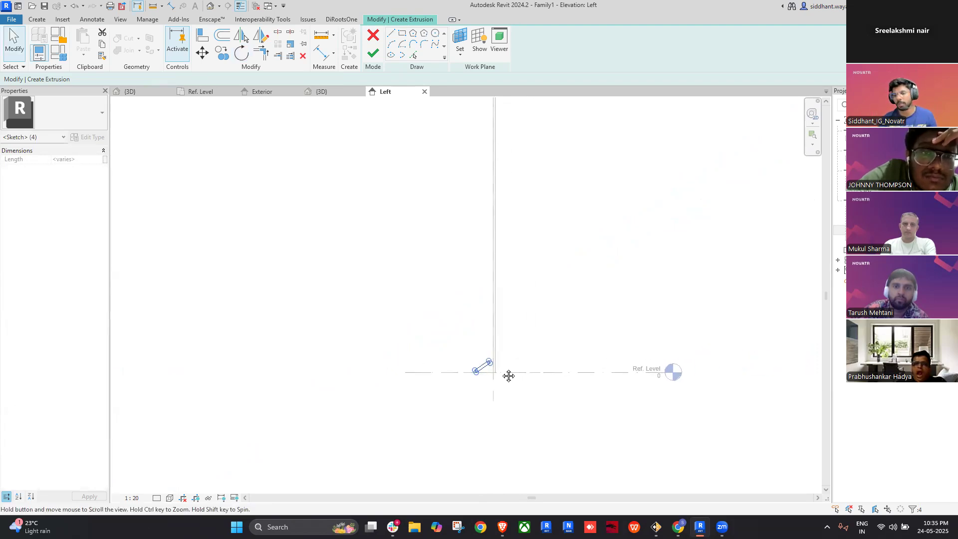
{"action": "scroll", "coordinate": [459, 384], "scroll_direction": "up", "scroll_amount": 2}
{"action": "left_click", "coordinate": [454, 394]}
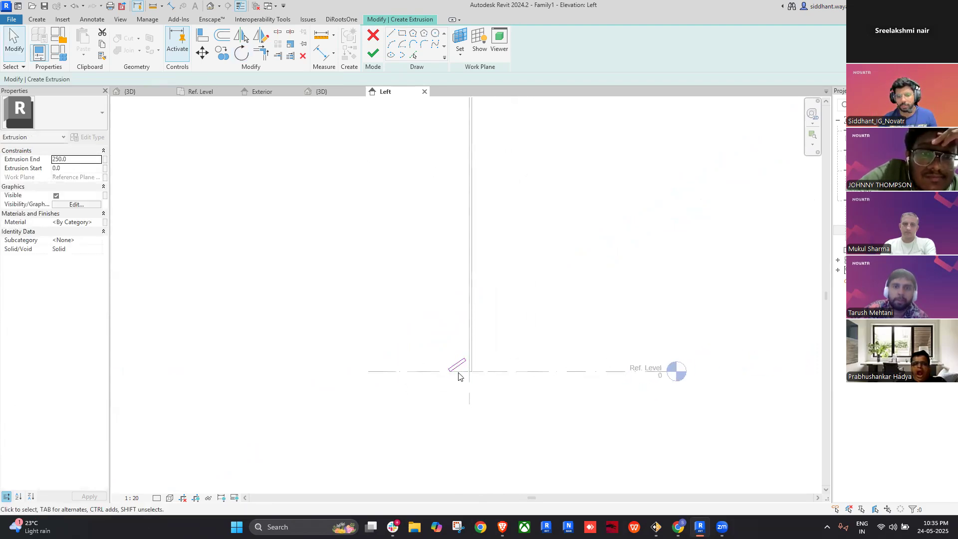
{"action": "left_click", "coordinate": [458, 372]}
{"action": "scroll", "coordinate": [349, 239], "scroll_direction": "up", "scroll_amount": 1}
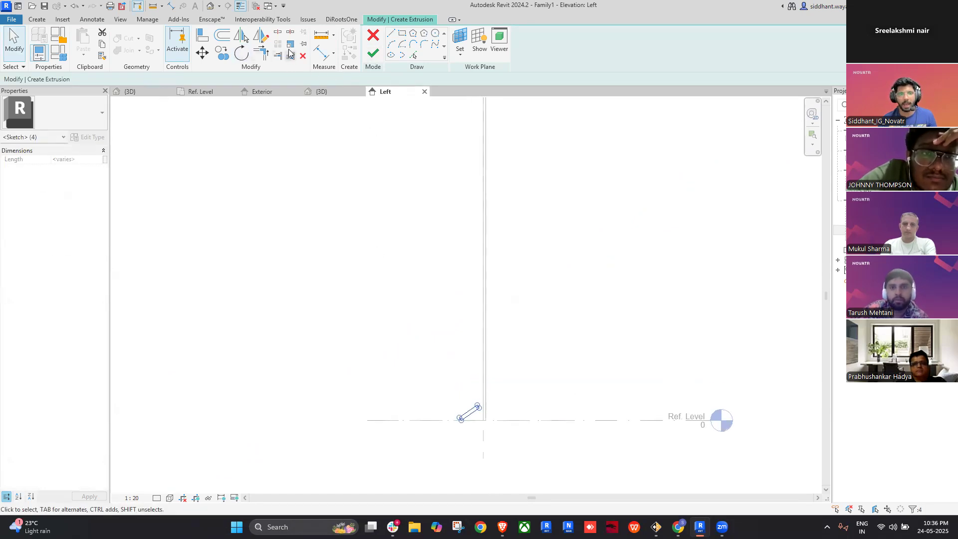
{"action": "key", "text": "Escape"}
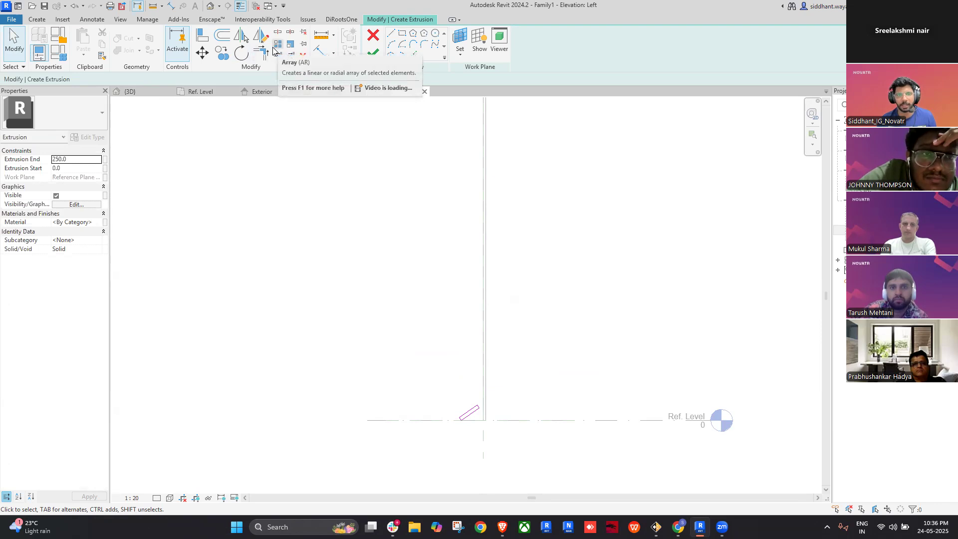
{"action": "scroll", "coordinate": [474, 421], "scroll_direction": "up", "scroll_amount": 1}
{"action": "scroll", "coordinate": [473, 422], "scroll_direction": "down", "scroll_amount": 3}
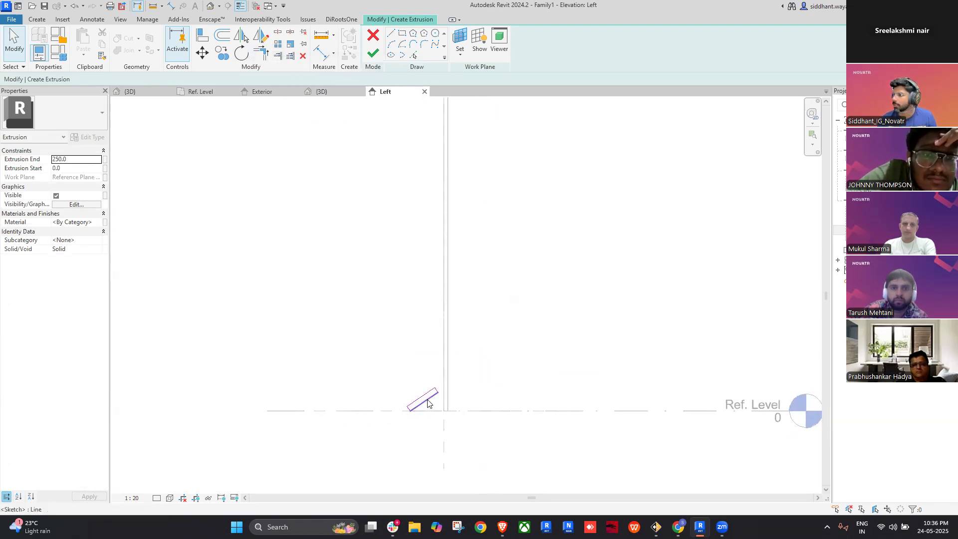
- Copy the tilted rectangle vertically six times in multiple mode, spacing the copies about 200 to 240 mm apart
{"action": "scroll", "coordinate": [425, 397], "scroll_direction": "up", "scroll_amount": 2}
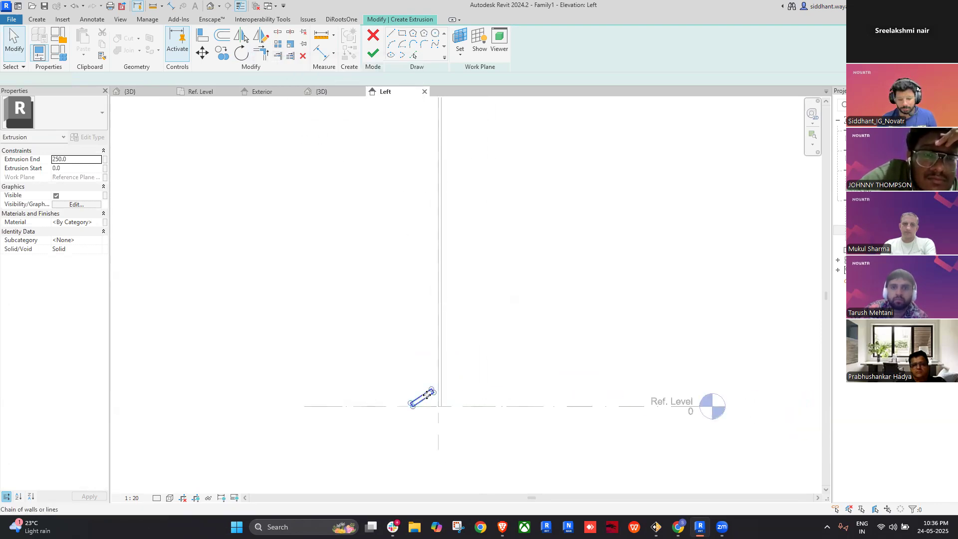
{"action": "left_click", "coordinate": [426, 396]}
{"action": "key", "text": "c"}
{"action": "key", "text": "o"}
{"action": "left_click", "coordinate": [405, 407]}
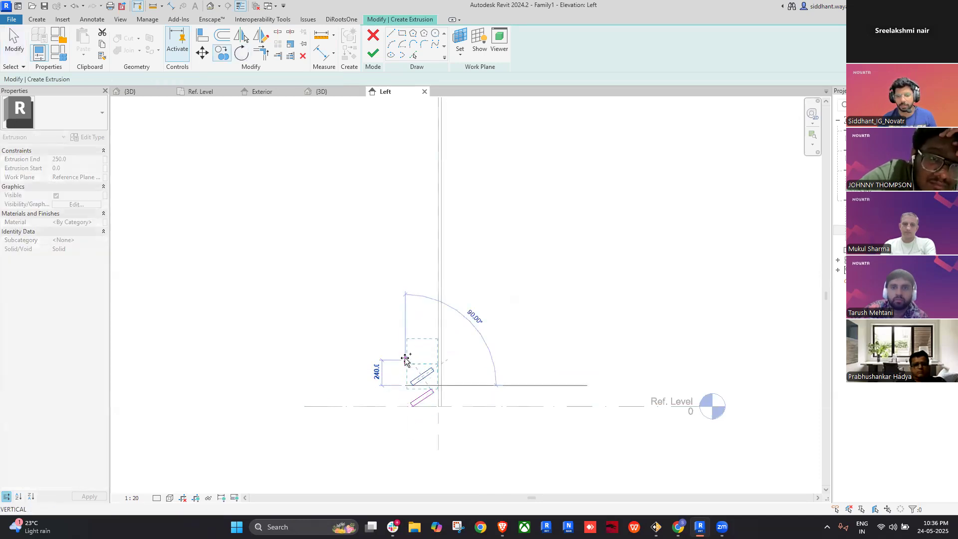
{"action": "left_click", "coordinate": [405, 360]}
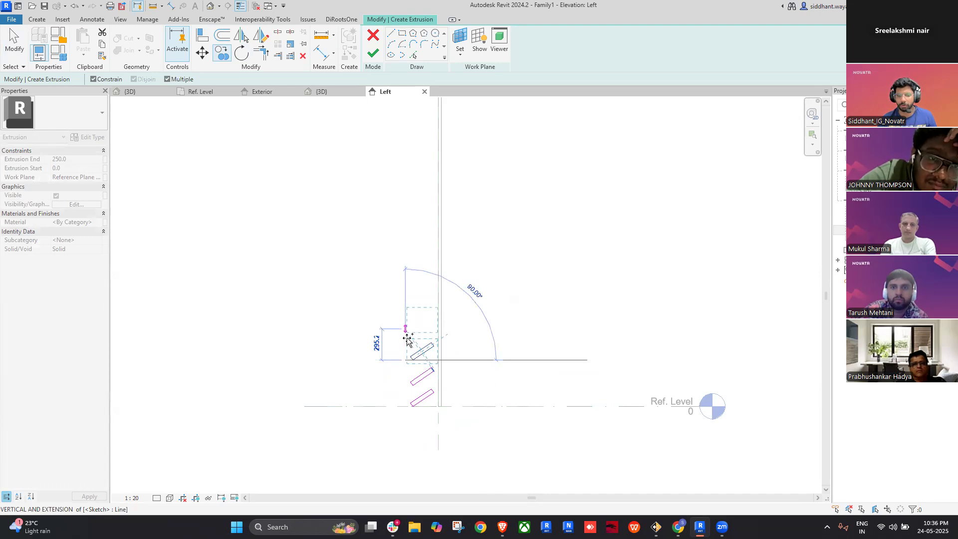
{"action": "scroll", "coordinate": [408, 345], "scroll_direction": "up", "scroll_amount": 3}
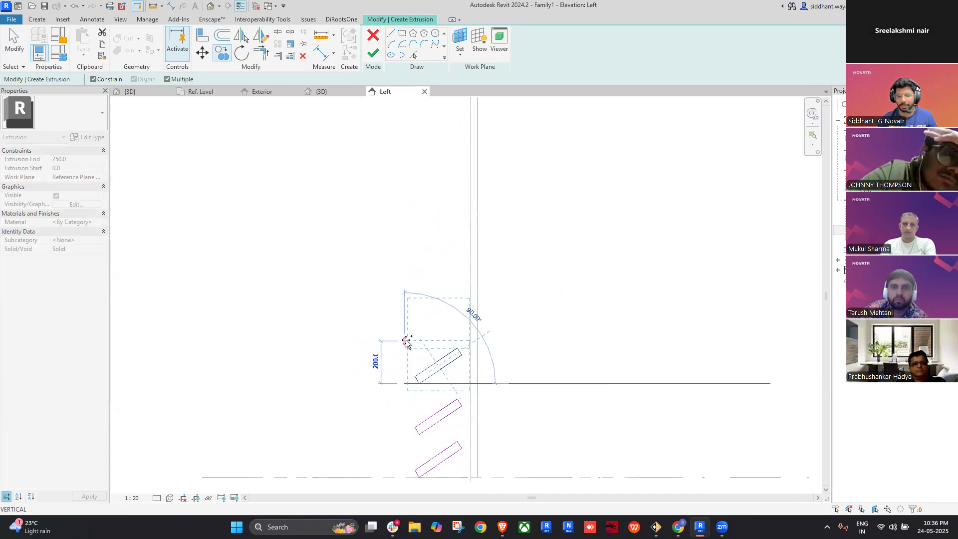
{"action": "left_click", "coordinate": [408, 332]}
{"action": "left_click", "coordinate": [407, 291]}
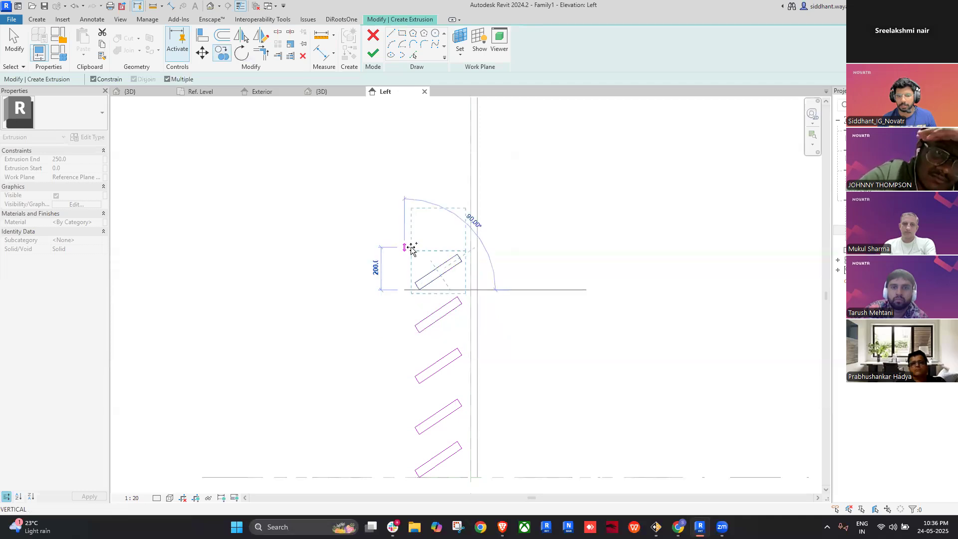
{"action": "left_click", "coordinate": [411, 247]}
{"action": "left_click", "coordinate": [411, 204]}
{"action": "key", "text": "Escape"}
{"action": "scroll", "coordinate": [415, 205], "scroll_direction": "down", "scroll_amount": 5}
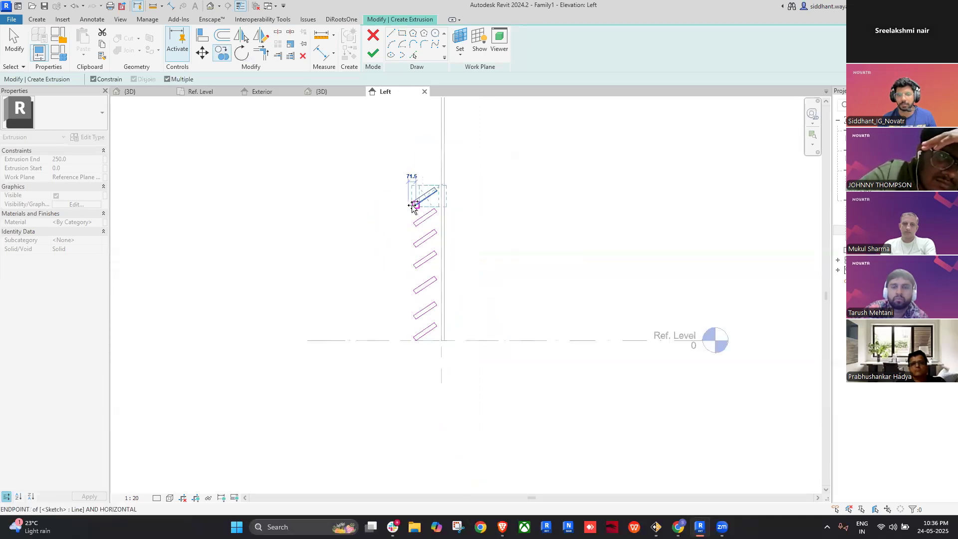
- Copy the whole stack of seven tilted rectangles straight up so it continues above the existing stack
{"action": "key", "text": "c"}
{"action": "key", "text": "o"}
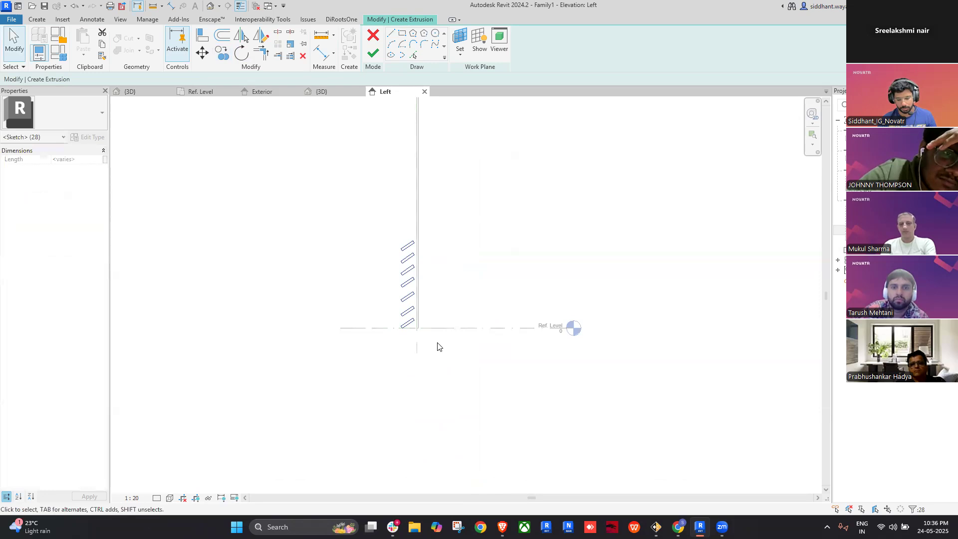
{"action": "scroll", "coordinate": [414, 331], "scroll_direction": "up", "scroll_amount": 4}
{"action": "scroll", "coordinate": [385, 322], "scroll_direction": "up", "scroll_amount": 1}
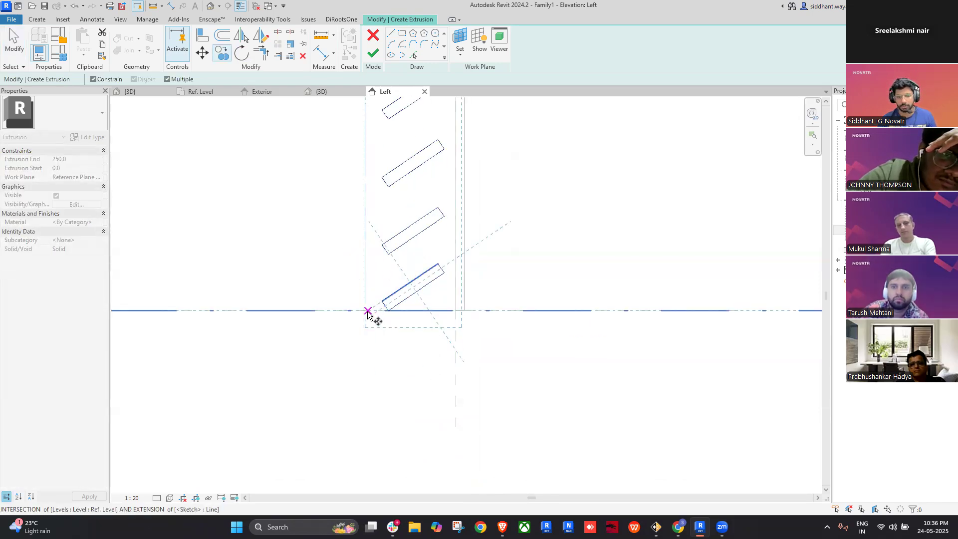
{"action": "left_click", "coordinate": [365, 325]}
{"action": "middle_click_drag", "start_coordinate": [364, 242], "coordinate": [353, 458]}
{"action": "middle_click_drag", "start_coordinate": [345, 220], "coordinate": [350, 433]}
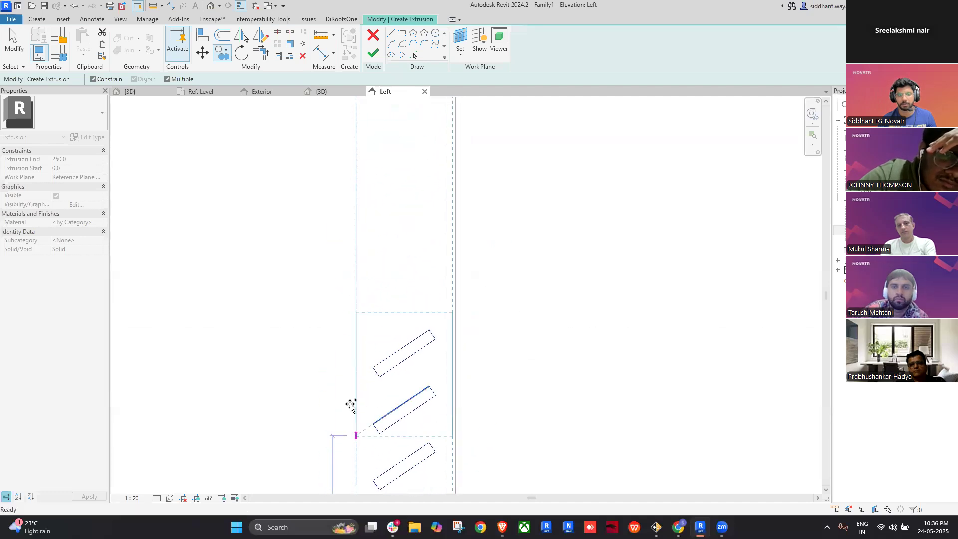
{"action": "left_click", "coordinate": [359, 314]}
{"action": "scroll", "coordinate": [359, 314], "scroll_direction": "down", "scroll_amount": 2}
{"action": "scroll", "coordinate": [389, 312], "scroll_direction": "up", "scroll_amount": 4}
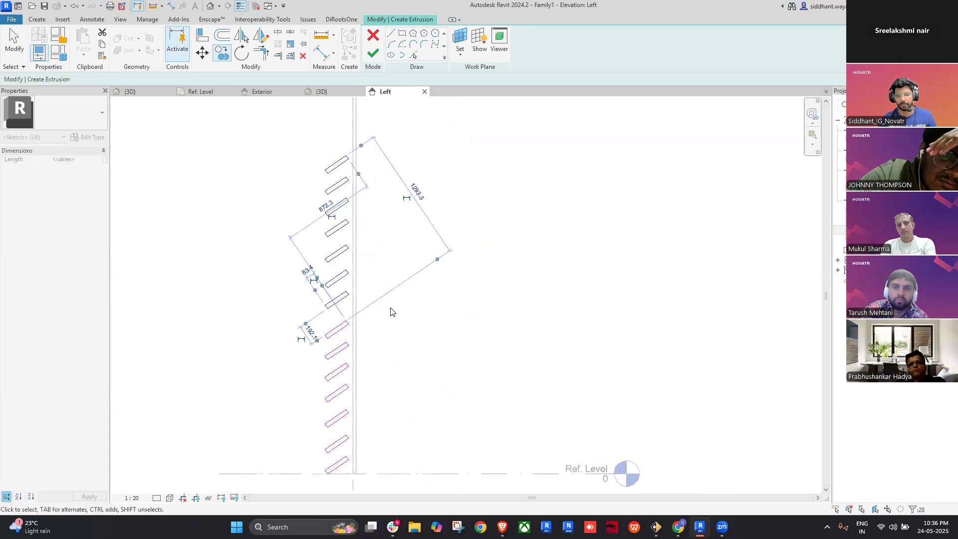
{"action": "scroll", "coordinate": [389, 312], "scroll_direction": "down", "scroll_amount": 5}
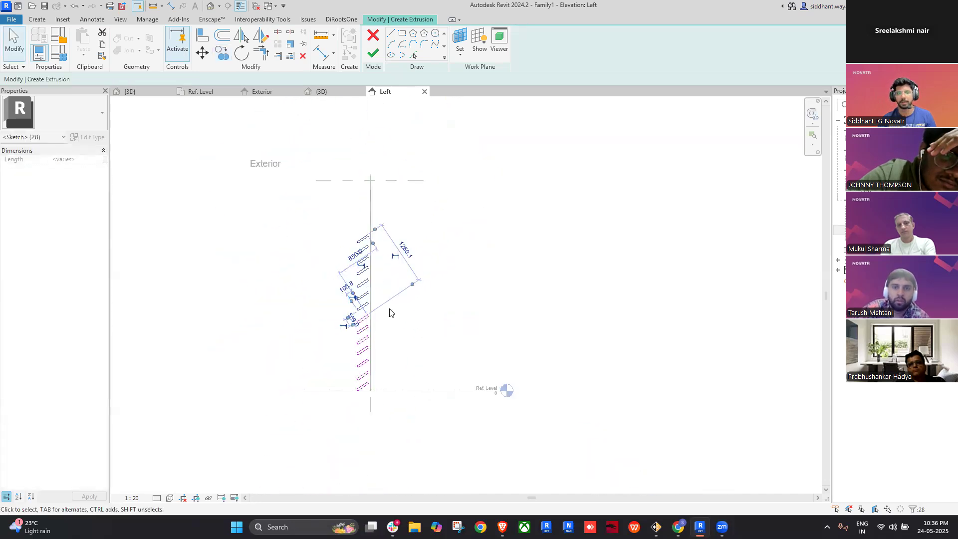
{"action": "left_click", "coordinate": [419, 292]}
- Finish the louvre extrusion sketch and view the result in the family's 3D view
{"action": "left_click", "coordinate": [373, 53]}
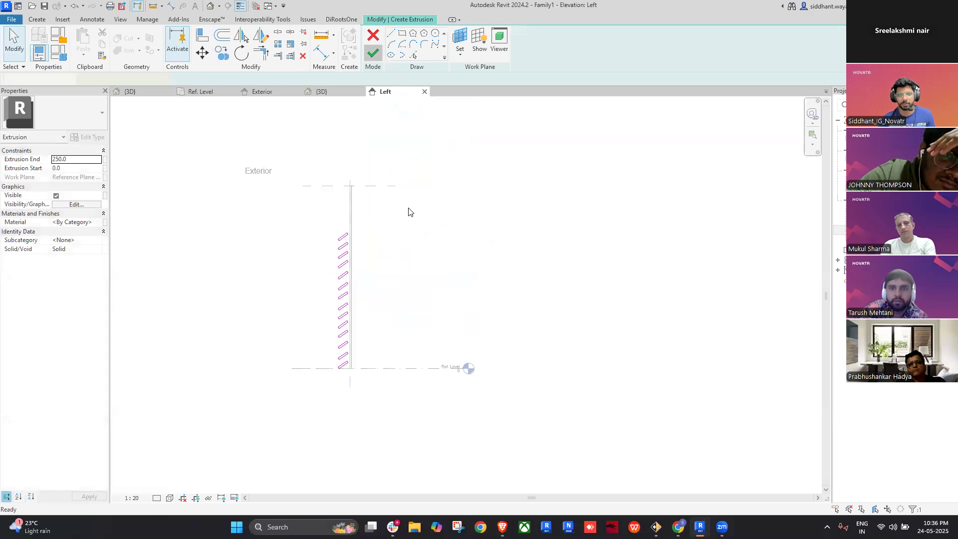
{"action": "middle_click_drag", "start_coordinate": [411, 223], "coordinate": [426, 233]}
{"action": "left_click", "coordinate": [425, 233]}
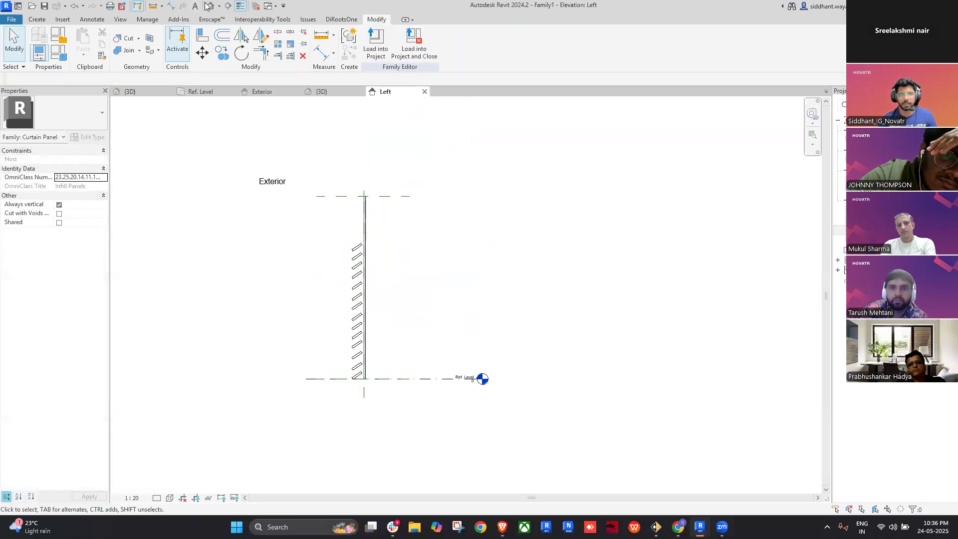
{"action": "left_click", "coordinate": [208, 6]}
{"action": "middle_click_drag", "start_coordinate": [499, 329], "coordinate": [92, 272], "text": "shift"}
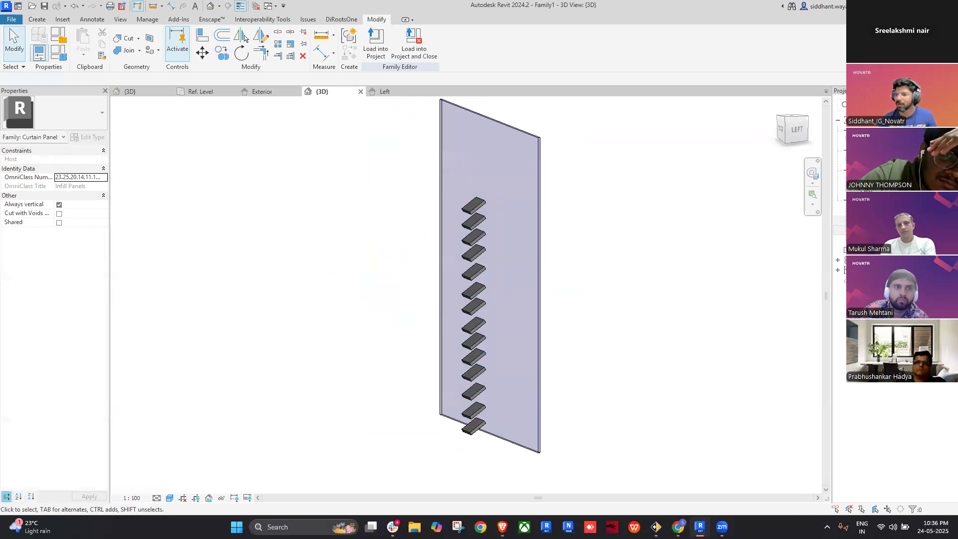
- In the Exterior elevation, align both ends of the louvre extrusion to the panel's two side reference planes
{"action": "double_click", "coordinate": [840, 210]}
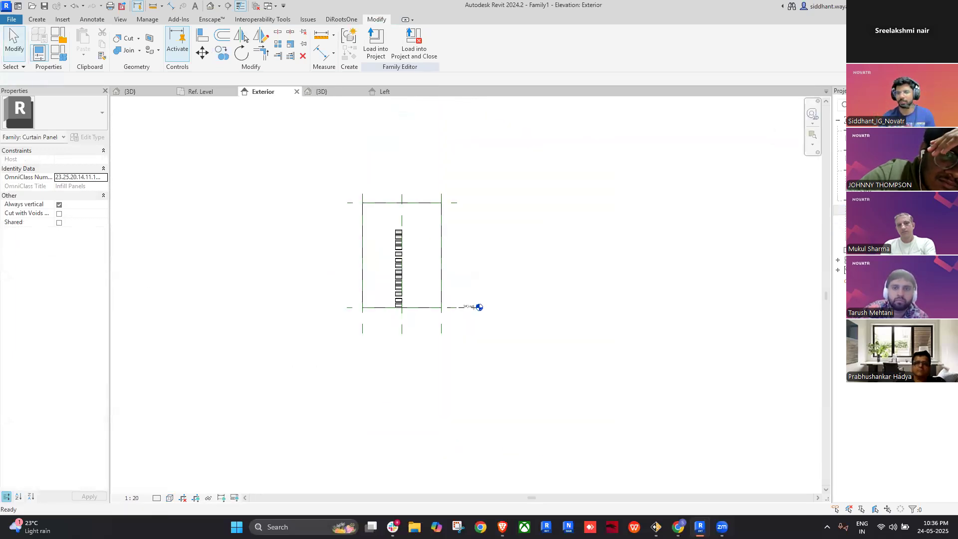
{"action": "scroll", "coordinate": [406, 331], "scroll_direction": "up", "scroll_amount": 5}
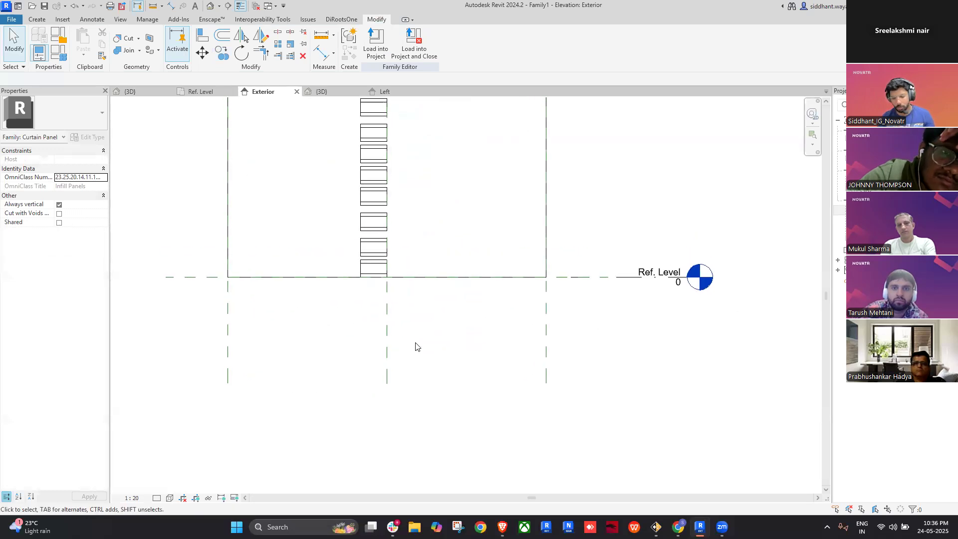
{"action": "key", "text": "a"}
{"action": "key", "text": "l"}
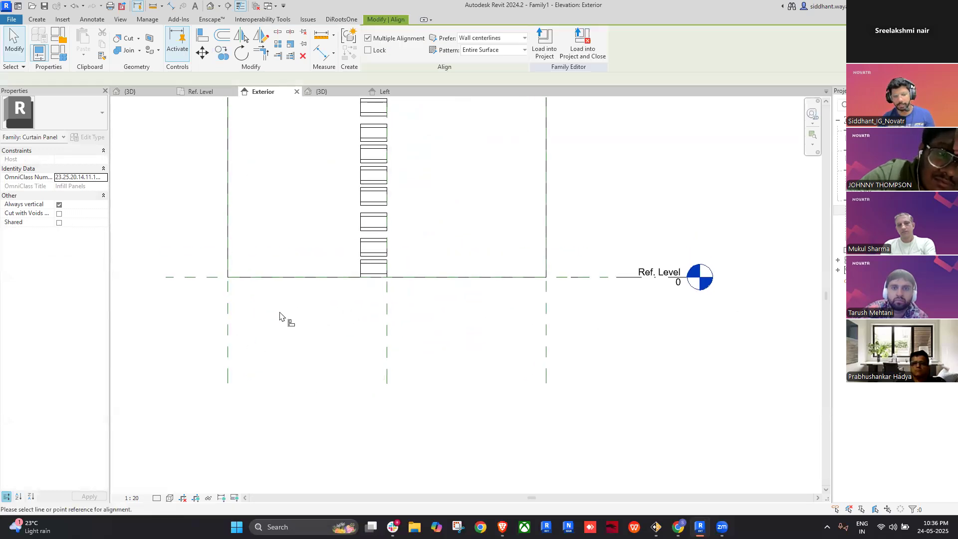
{"action": "left_click", "coordinate": [240, 316]}
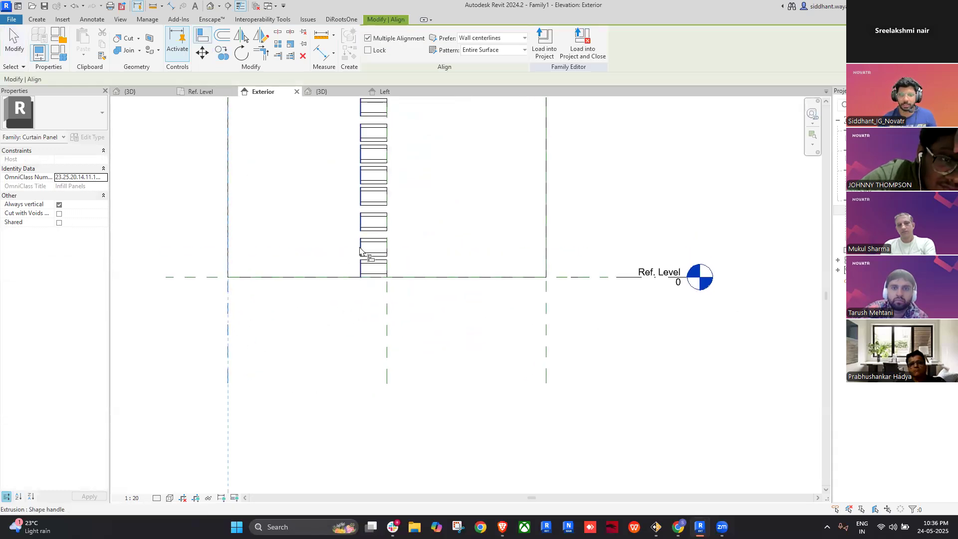
{"action": "left_click", "coordinate": [360, 249]}
{"action": "left_click", "coordinate": [553, 315]}
{"action": "left_click", "coordinate": [400, 313]}
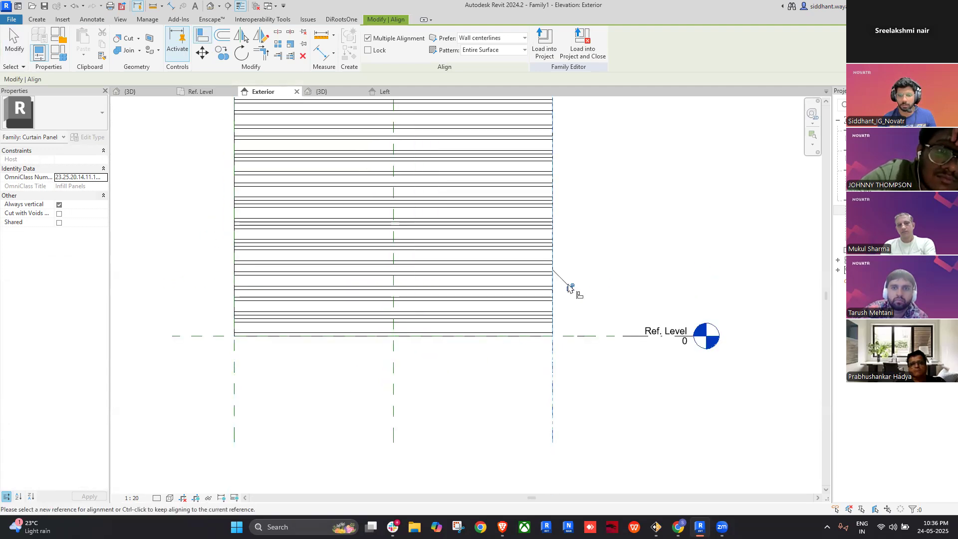
- Check the full-width louvres in 3D and load the family into the project, overwriting the existing version and its parameter values
{"action": "key", "text": "Escape"}
{"action": "left_click", "coordinate": [210, 8]}
{"action": "middle_click_drag", "start_coordinate": [412, 269], "coordinate": [646, 326], "text": "shift"}
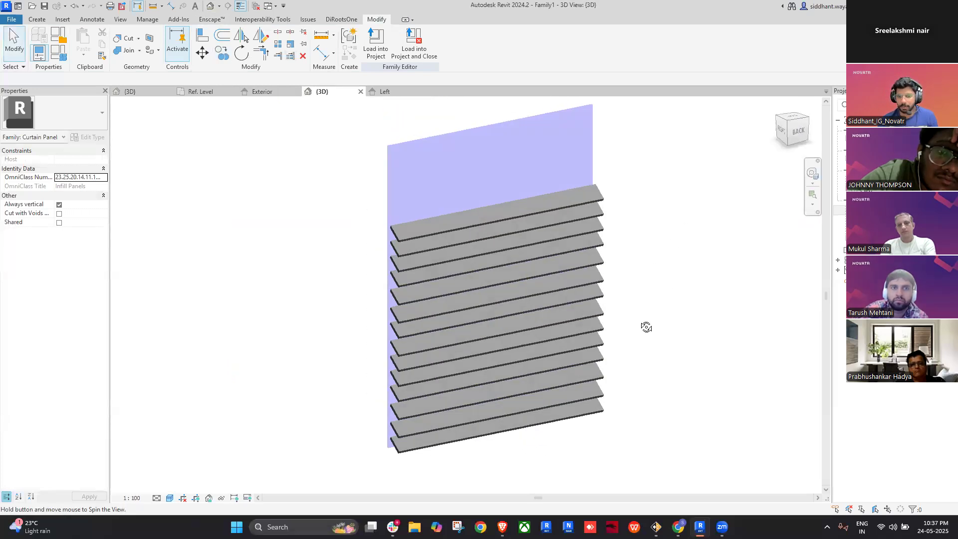
{"action": "left_click", "coordinate": [376, 45]}
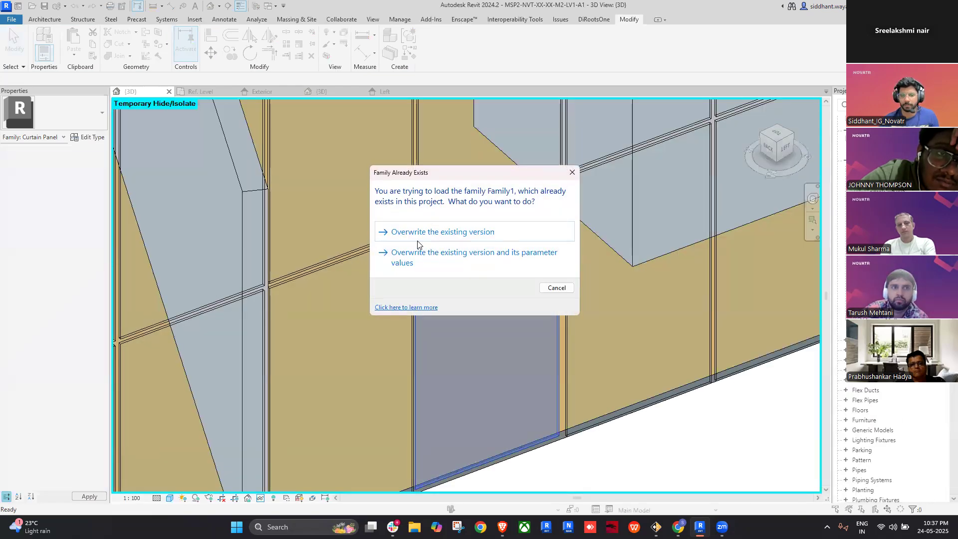
{"action": "left_click", "coordinate": [428, 250]}
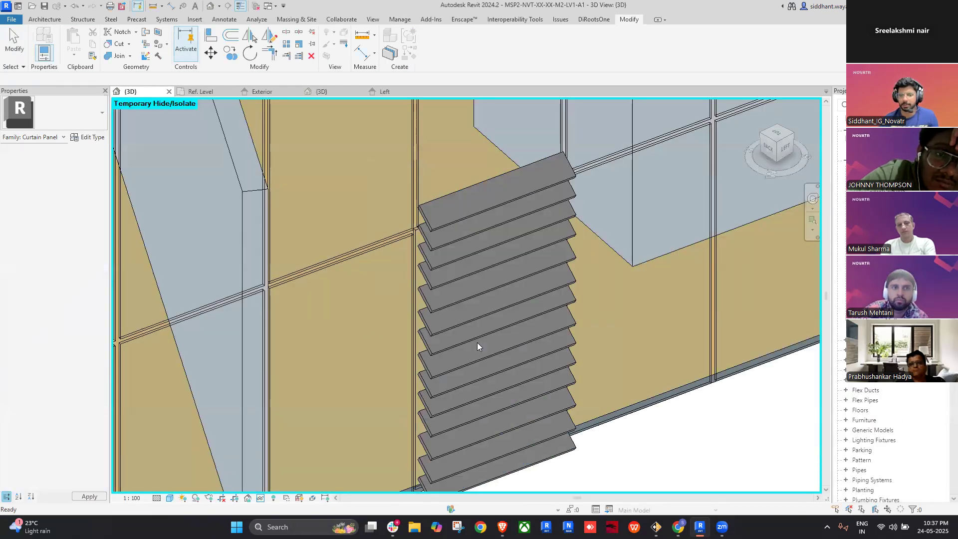
- Examine the louvred panel on the project's curtain wall, comparing its louvres with the panel's upper and lower edges
{"action": "scroll", "coordinate": [461, 321], "scroll_direction": "down", "scroll_amount": 5}
{"action": "middle_click_drag", "start_coordinate": [491, 356], "coordinate": [509, 272], "text": "shift"}
{"action": "scroll", "coordinate": [499, 279], "scroll_direction": "up", "scroll_amount": 5}
{"action": "scroll", "coordinate": [490, 299], "scroll_direction": "down", "scroll_amount": 3}
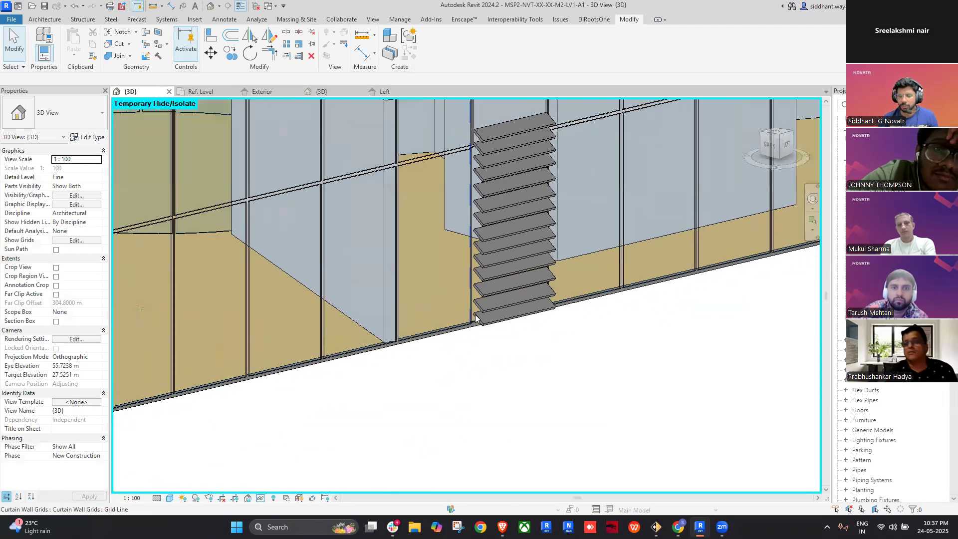
{"action": "left_click", "coordinate": [506, 287]}
{"action": "middle_click_drag", "start_coordinate": [506, 287], "coordinate": [471, 176], "text": "shift"}
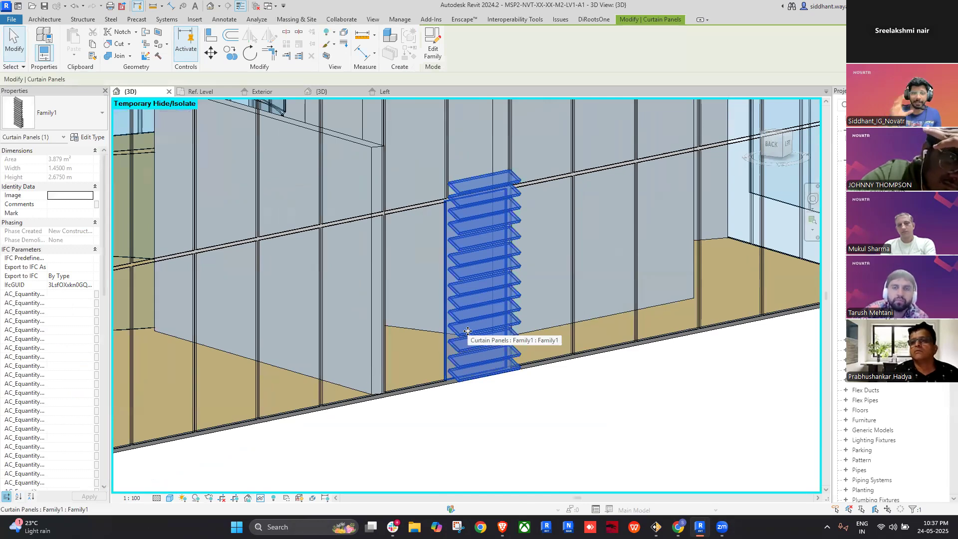
{"action": "key", "text": "Escape"}
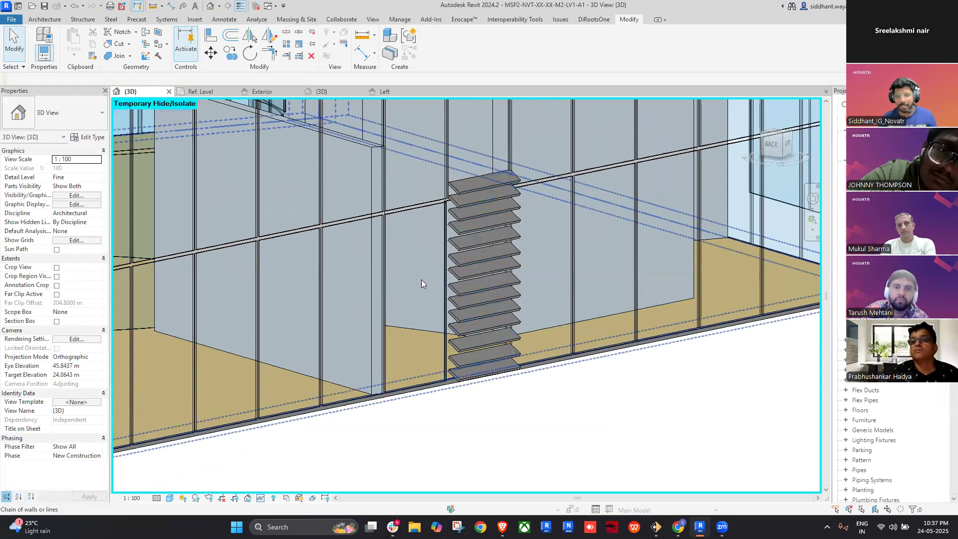
{"action": "left_click", "coordinate": [413, 209]}
{"action": "key", "text": "Escape"}
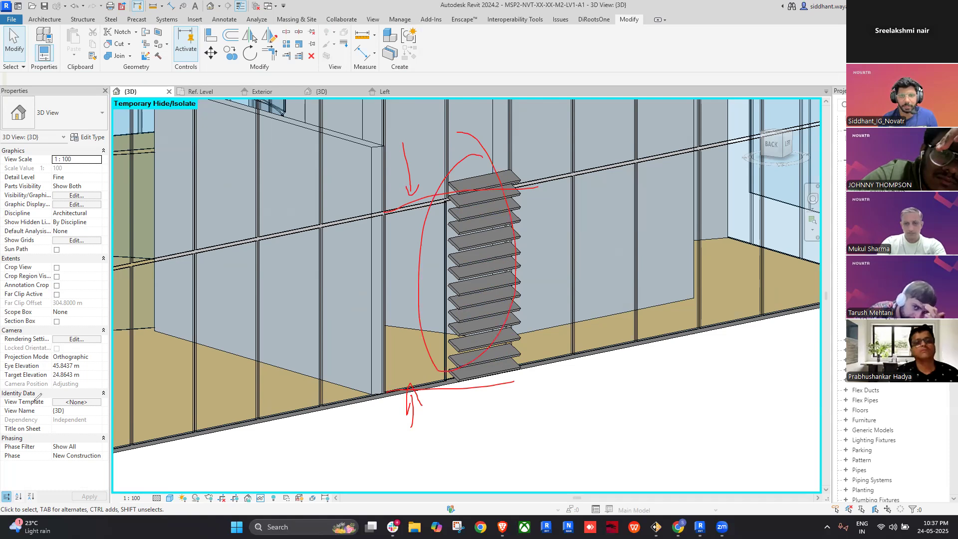
- Open the louvred curtain panel's family for editing and show its Exterior elevation
{"action": "left_click", "coordinate": [478, 216]}
{"action": "key", "text": "Escape"}
{"action": "key", "text": "Tab"}
{"action": "double_click", "coordinate": [478, 213]}
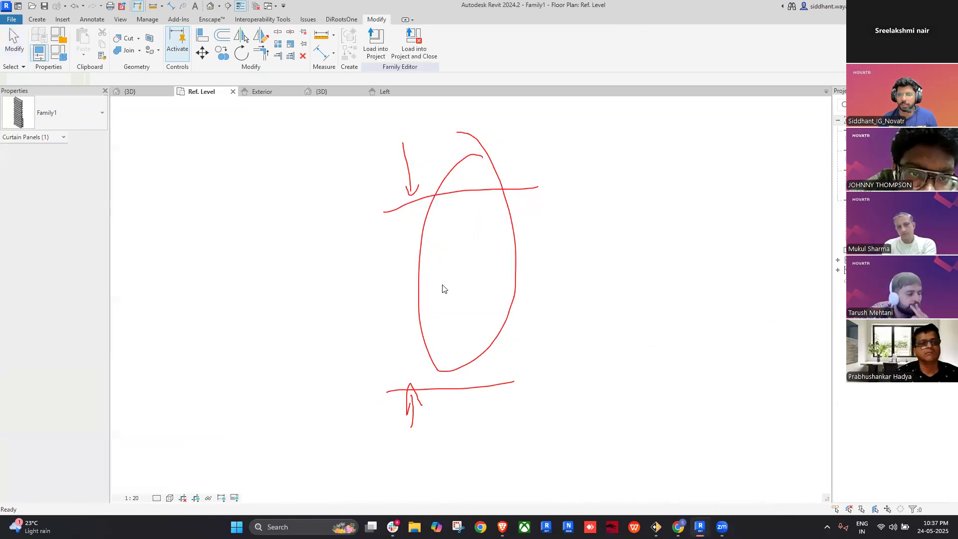
{"action": "key", "text": "ctrl+Tab"}
{"action": "key", "text": "s"}
{"action": "scroll", "coordinate": [507, 279], "scroll_direction": "down", "scroll_amount": 3}
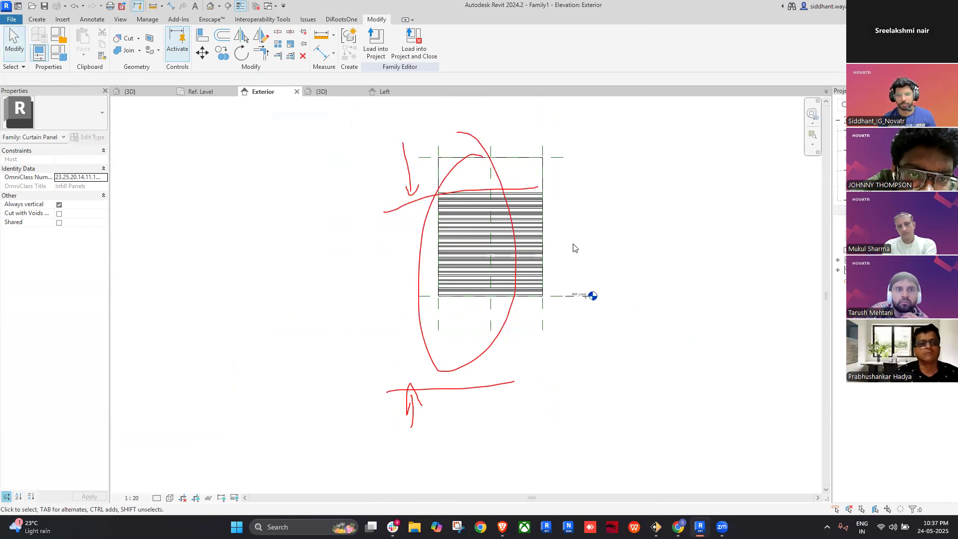
- Measure the distance between the panel's upper and lower reference planes in the Exterior elevation without placing a dimension
{"action": "key", "text": "d"}
{"action": "key", "text": "i"}
{"action": "left_click", "coordinate": [424, 322]}
{"action": "left_click", "coordinate": [426, 184]}
{"action": "scroll", "coordinate": [370, 247], "scroll_direction": "up", "scroll_amount": 4}
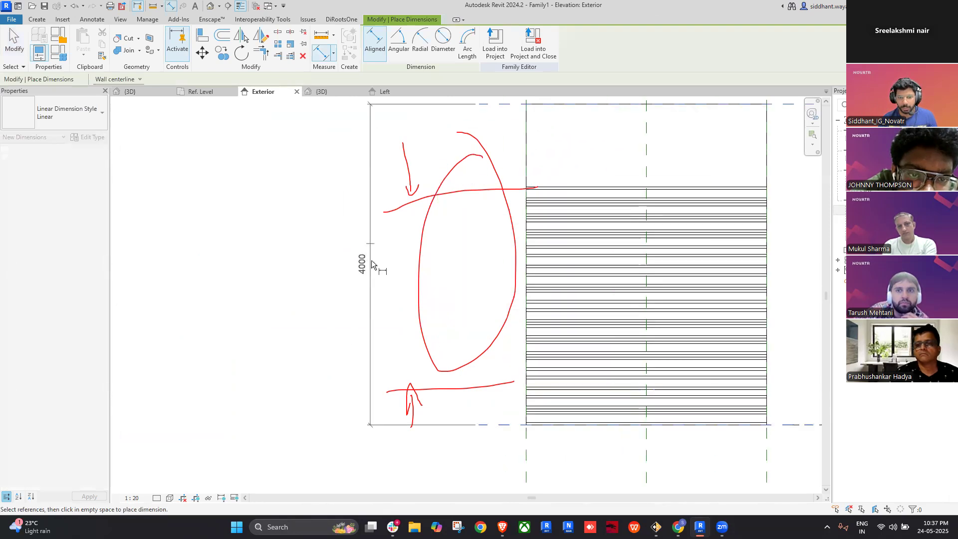
{"action": "key", "text": "Escape"}
{"action": "key", "text": "Escape"}
{"action": "scroll", "coordinate": [374, 273], "scroll_direction": "down", "scroll_amount": 3}
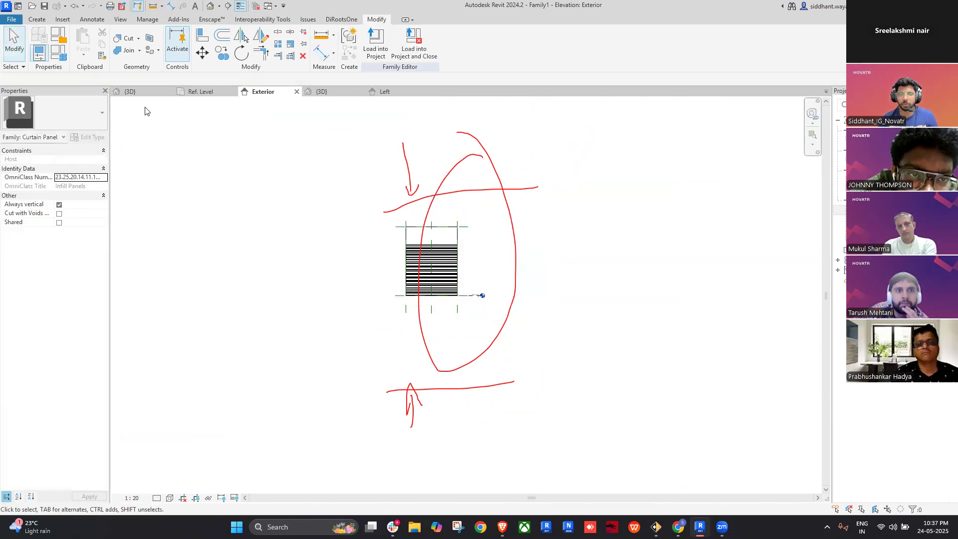
- Return to the project's 3D view and try to measure the height of the curtain wall's lower panel row
{"action": "left_click", "coordinate": [131, 92]}
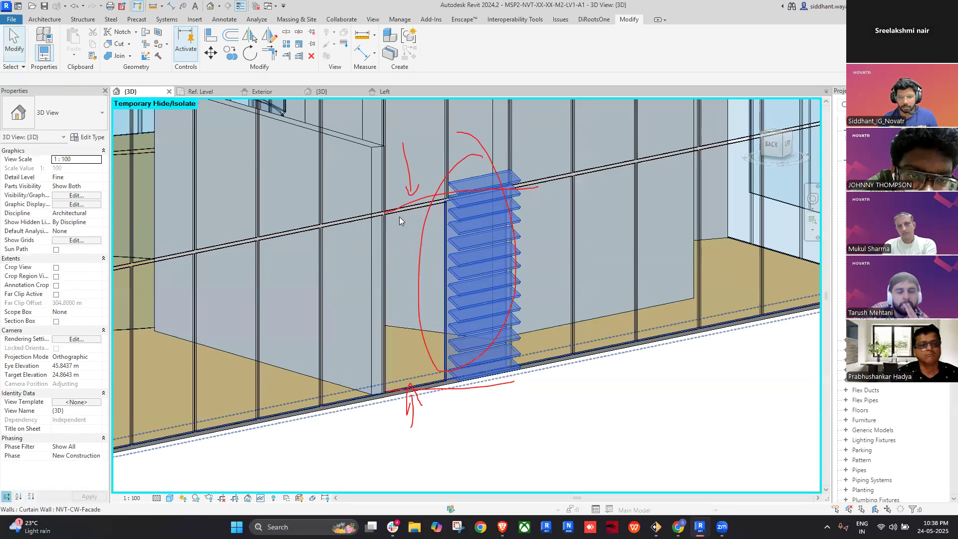
{"action": "left_click", "coordinate": [404, 210]}
{"action": "key", "text": "Escape"}
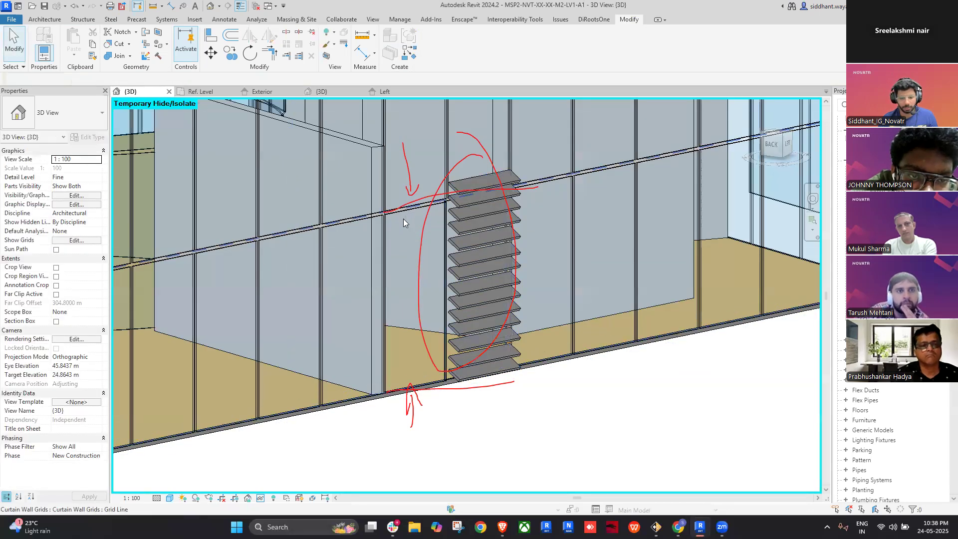
{"action": "key", "text": "d"}
{"action": "key", "text": "i"}
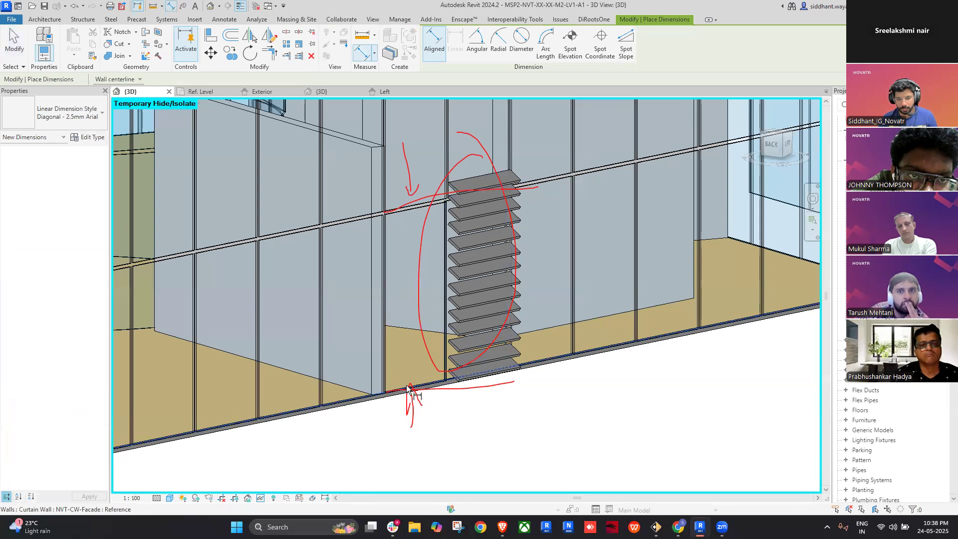
{"action": "key", "text": "Escape"}
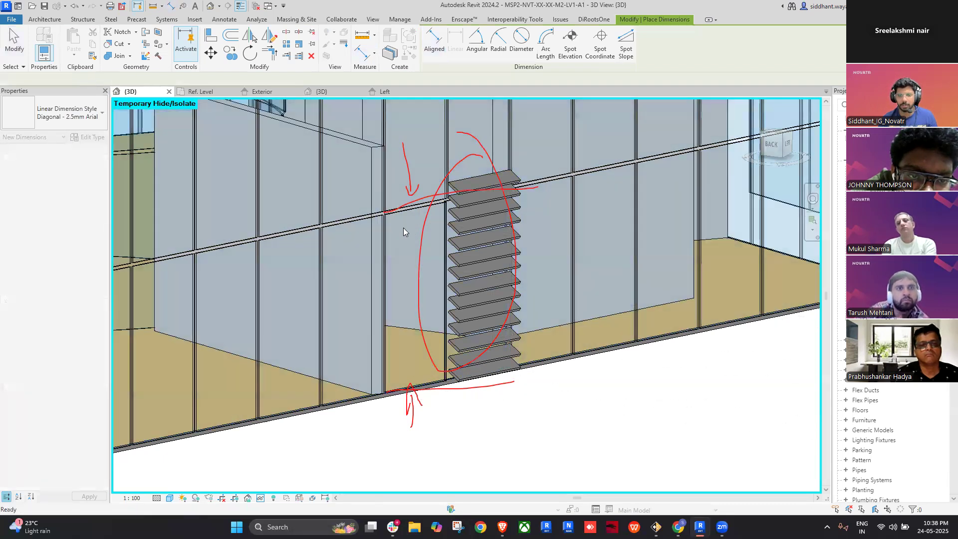
{"action": "scroll", "coordinate": [403, 227], "scroll_direction": "down", "scroll_amount": 5}
{"action": "key", "text": "Escape"}
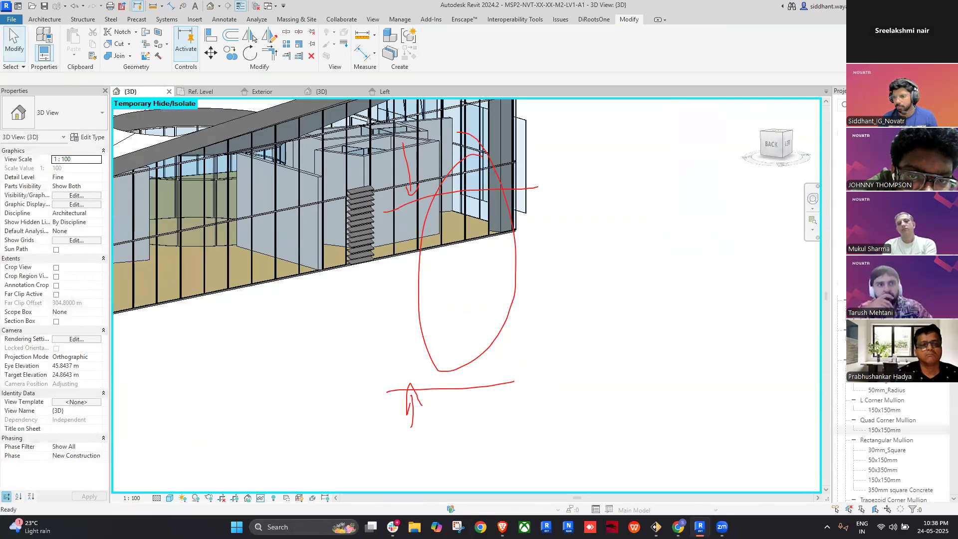
- Open the project's Section elevation and measure from the floor line to the curtain wall's first horizontal mullion without placing a dimension
{"action": "double_click", "coordinate": [868, 199]}
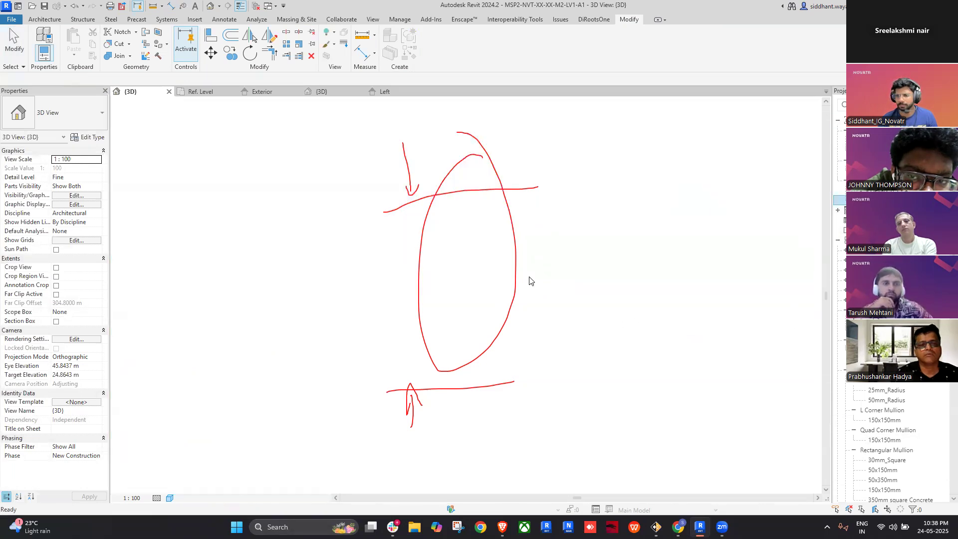
{"action": "scroll", "coordinate": [344, 435], "scroll_direction": "up", "scroll_amount": 10}
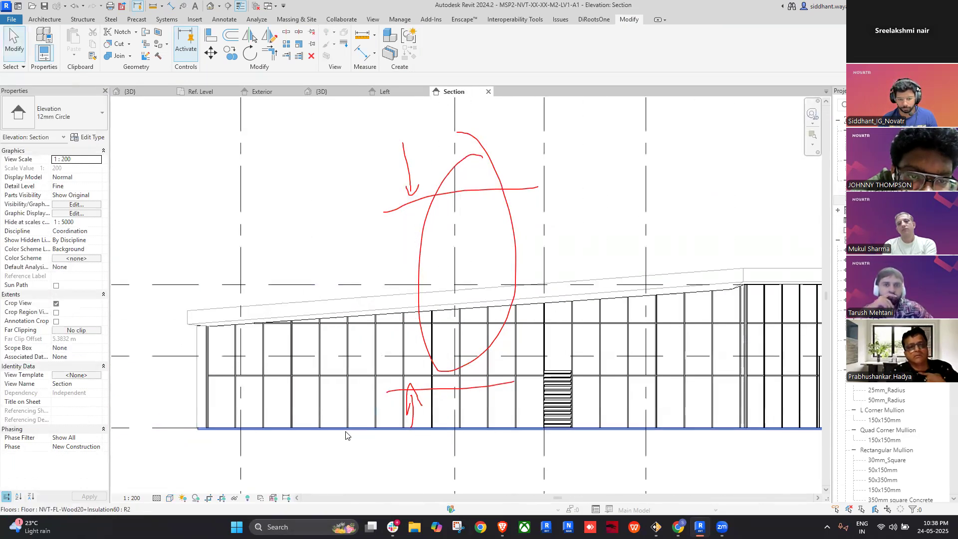
{"action": "key", "text": "d"}
{"action": "key", "text": "i"}
{"action": "scroll", "coordinate": [337, 435], "scroll_direction": "down", "scroll_amount": 1}
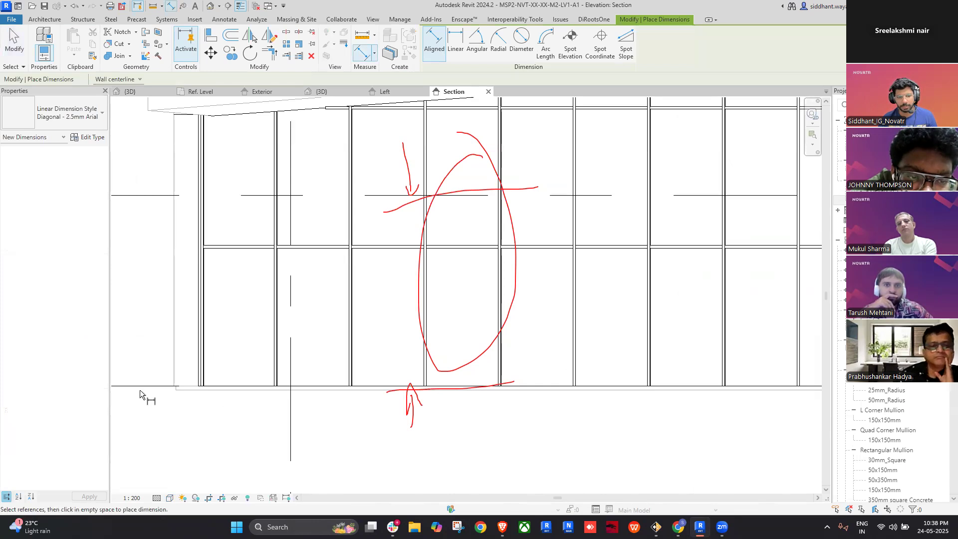
{"action": "left_click", "coordinate": [259, 248]}
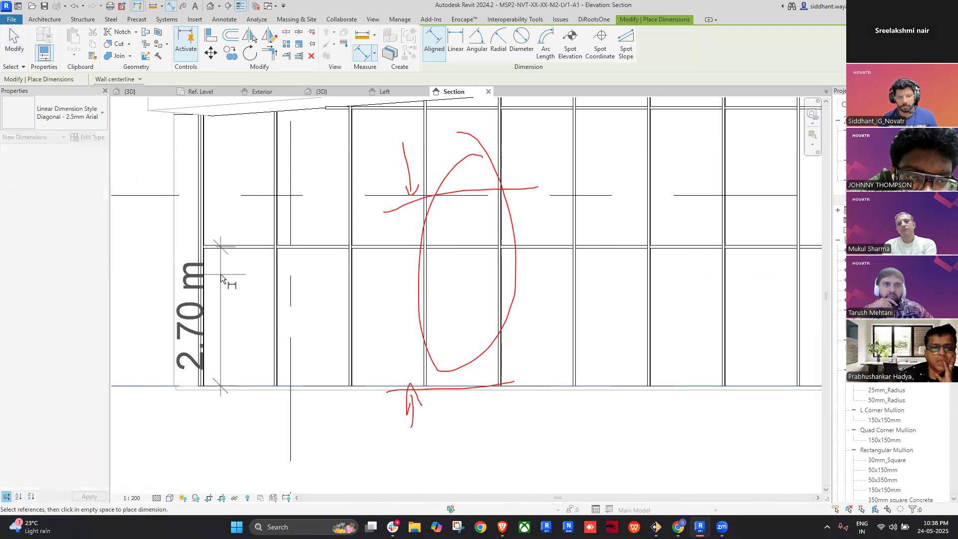
{"action": "key", "text": "Escape"}
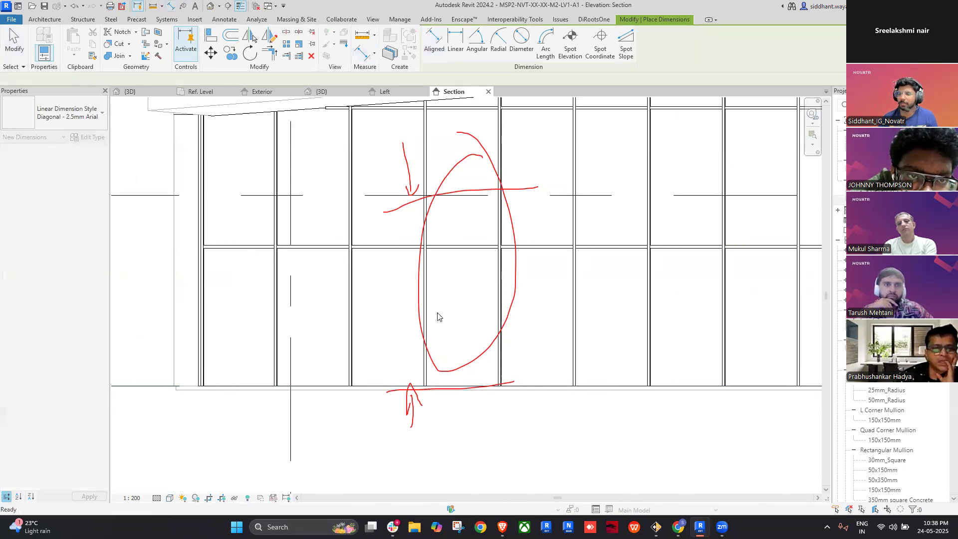
{"action": "scroll", "coordinate": [455, 330], "scroll_direction": "down", "scroll_amount": 3}
{"action": "key", "text": "Escape"}
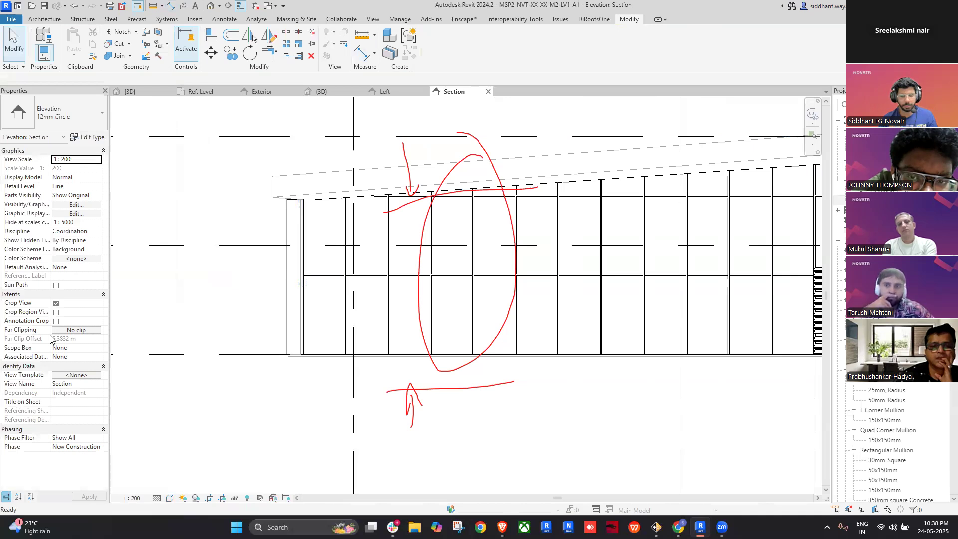
- In the family's 3D view, delete the upper louvre profiles from the extrusion sketch, keeping the lowest six, and finish the edit
{"action": "left_click", "coordinate": [329, 93]}
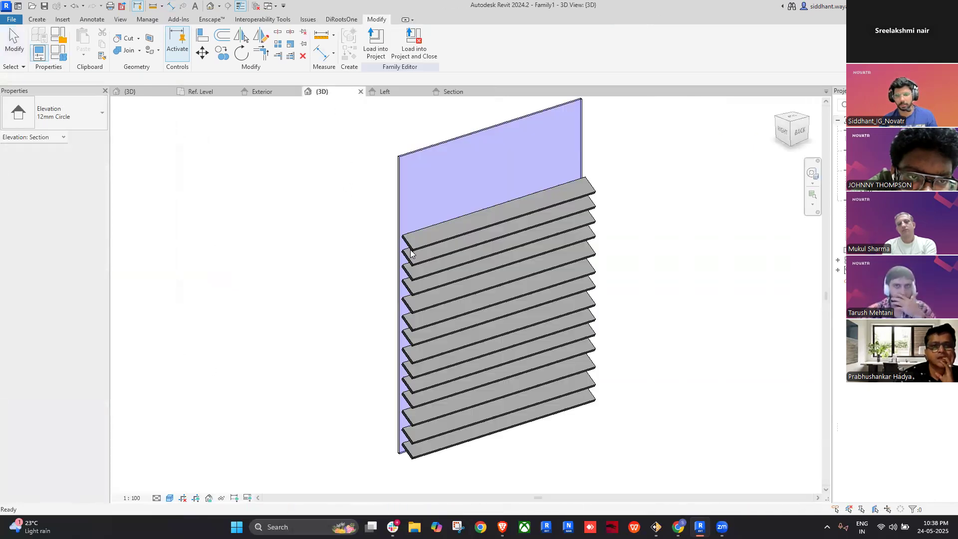
{"action": "left_click", "coordinate": [439, 252]}
{"action": "double_click", "coordinate": [445, 295]}
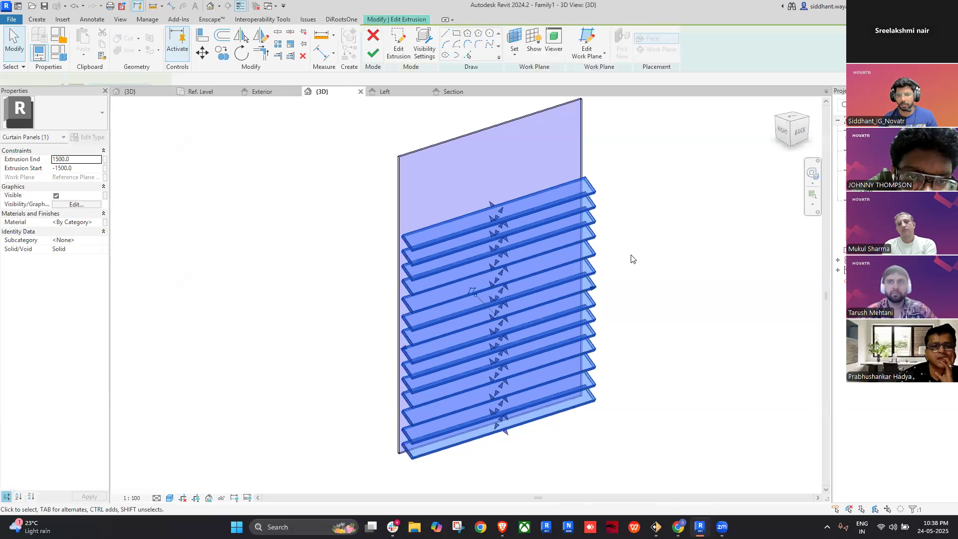
{"action": "mouse_move", "coordinate": [600, 258]}
{"action": "middle_mouse_down", "text": "shift"}
{"action": "mouse_move", "coordinate": [581, 223]}
{"action": "mouse_move", "coordinate": [473, 183]}
{"action": "middle_mouse_up", "text": "shift"}
{"action": "left_click_drag", "start_coordinate": [473, 184], "coordinate": [528, 340]}
{"action": "key", "text": "Delete"}
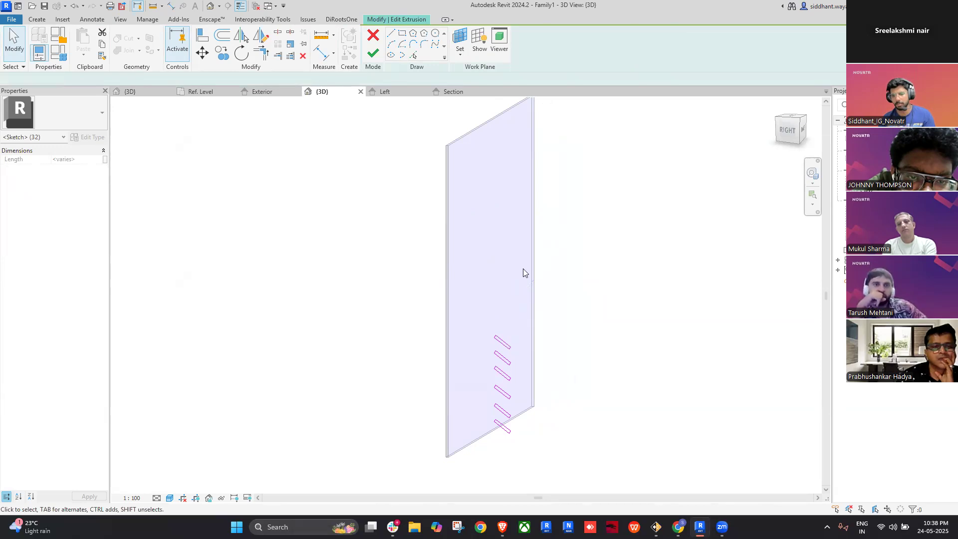
{"action": "left_click", "coordinate": [373, 54]}
- Load the reduced louvre family into the project, overwriting the existing version, and check its panel on the facade
{"action": "key", "text": "Escape"}
{"action": "left_click", "coordinate": [377, 49]}
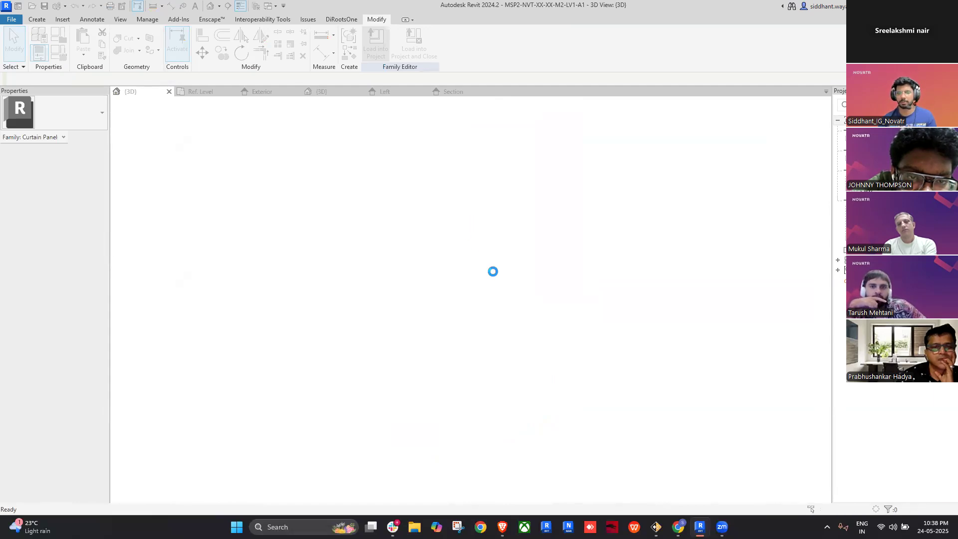
{"action": "left_click", "coordinate": [508, 234]}
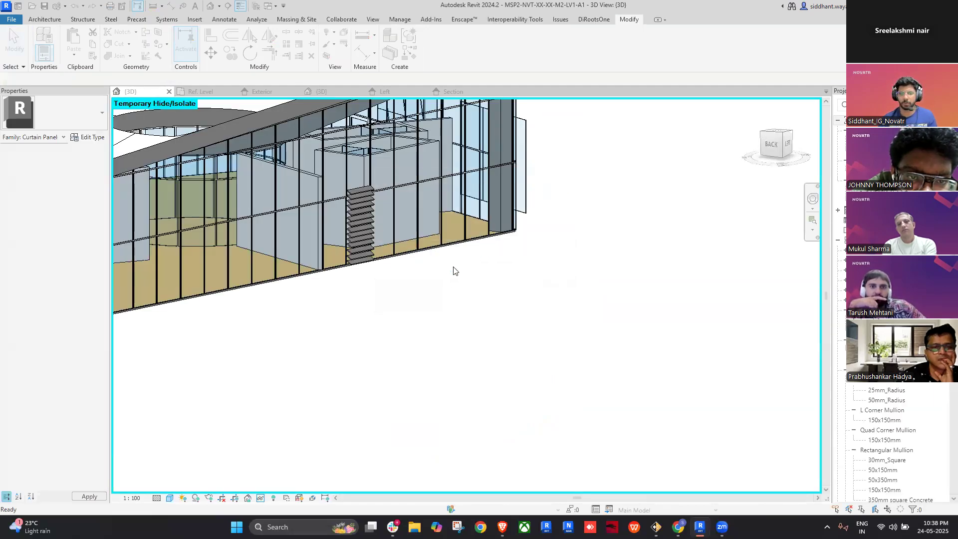
{"action": "scroll", "coordinate": [351, 206], "scroll_direction": "up", "scroll_amount": 5}
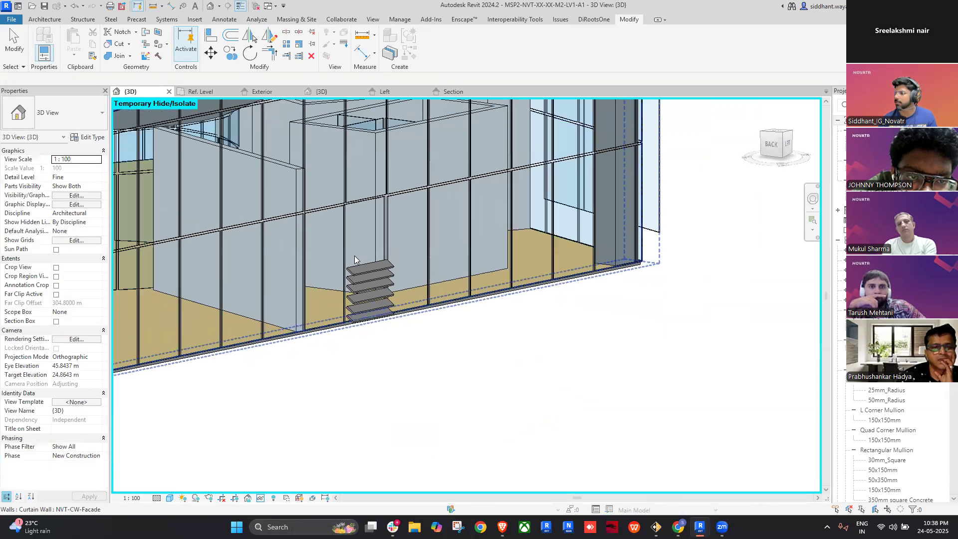
{"action": "scroll", "coordinate": [403, 269], "scroll_direction": "down", "scroll_amount": 5}
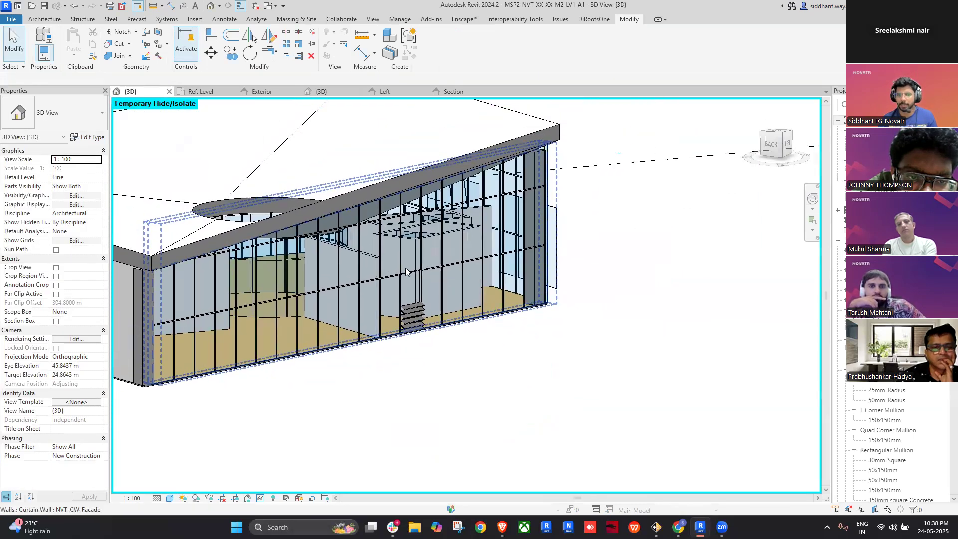
- Select the glazed system panel directly above the louvred one and temporarily isolate the curtain panels category in the 3D view
{"action": "key", "text": "Tab"}
{"action": "key", "text": "Tab"}
{"action": "key", "text": "Tab"}
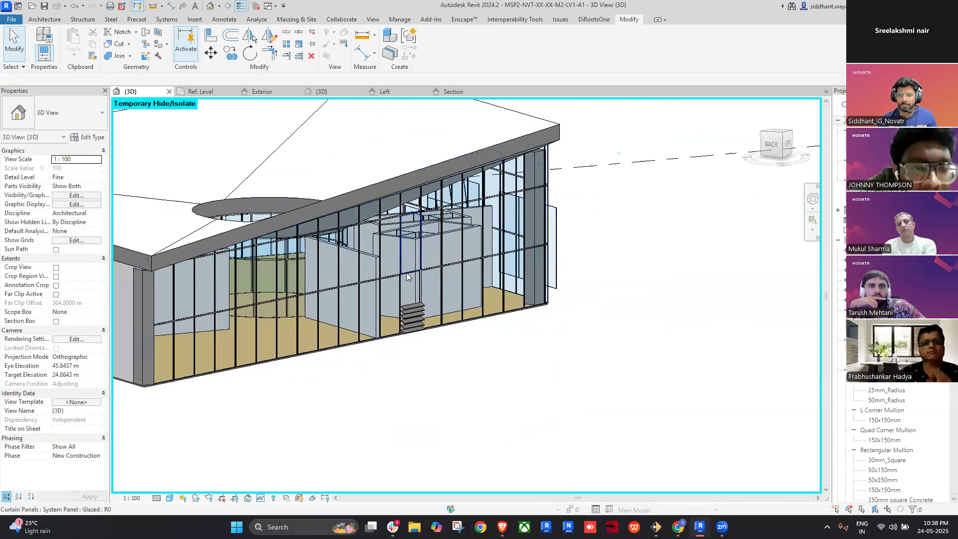
{"action": "left_click", "coordinate": [406, 273]}
{"action": "middle_click_drag", "start_coordinate": [406, 272], "coordinate": [346, 256], "text": "shift"}
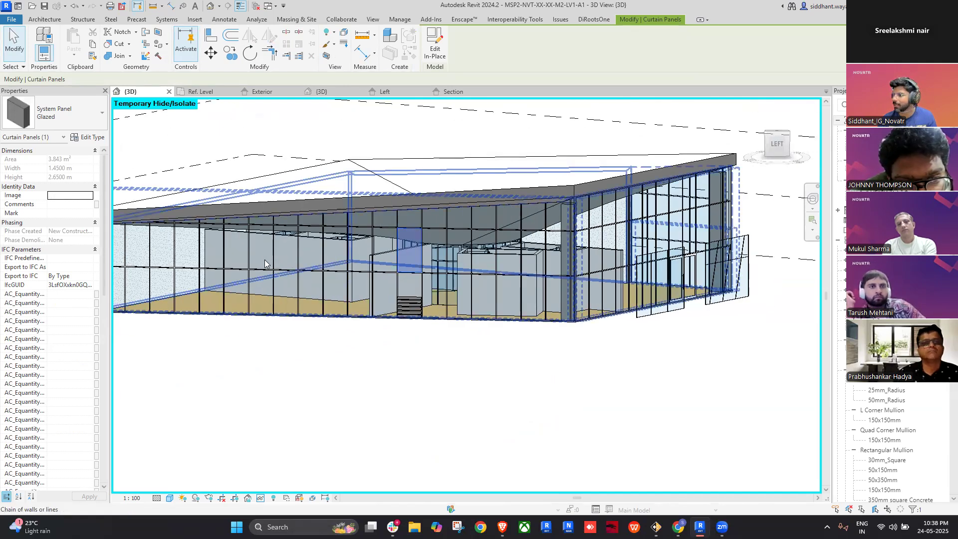
{"action": "middle_click_drag", "start_coordinate": [264, 262], "coordinate": [366, 280], "text": "shift"}
{"action": "scroll", "coordinate": [401, 239], "scroll_direction": "up", "scroll_amount": 3}
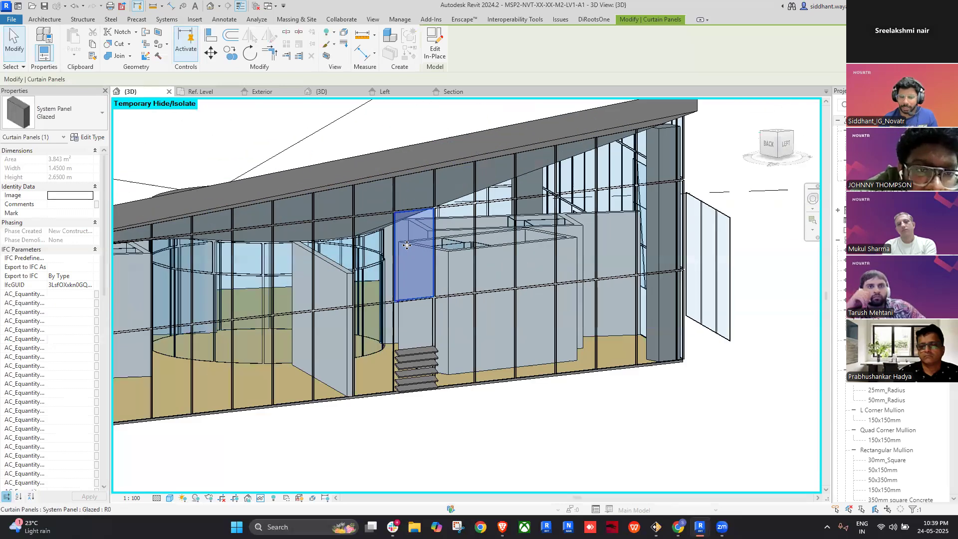
{"action": "left_click", "coordinate": [260, 498]}
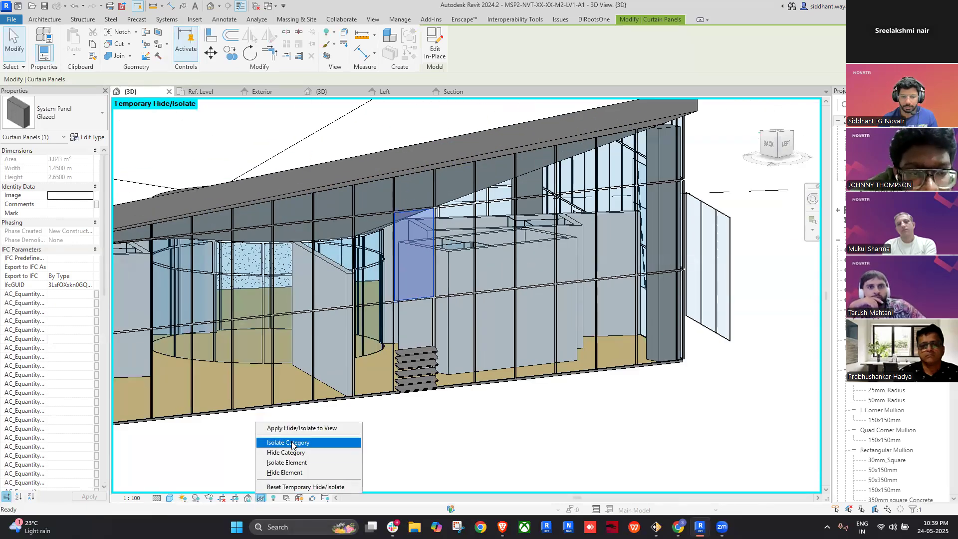
{"action": "left_click", "coordinate": [310, 442]}
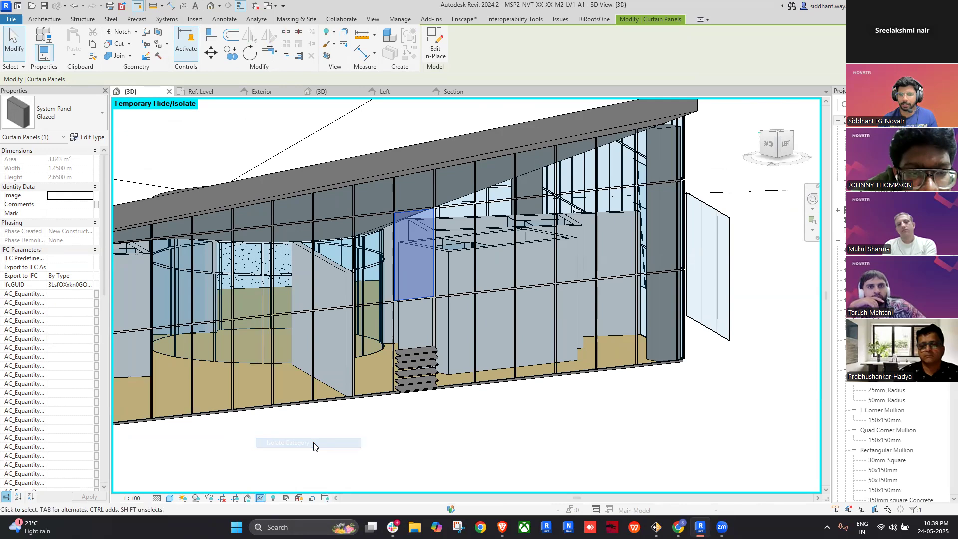
- Select the whole second row of glazed curtain panels around the building in a side view
{"action": "middle_click_drag", "start_coordinate": [531, 418], "coordinate": [592, 342], "text": "shift"}
{"action": "scroll", "coordinate": [498, 399], "scroll_direction": "down", "scroll_amount": 4}
{"action": "left_click", "coordinate": [570, 335]}
{"action": "left_click_drag", "start_coordinate": [570, 335], "coordinate": [370, 340]}
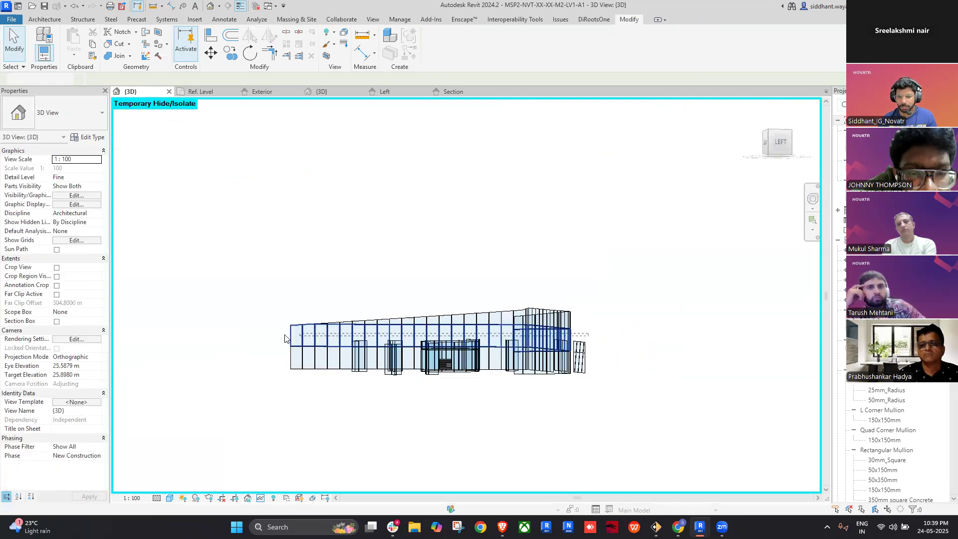
{"action": "left_click_drag", "start_coordinate": [285, 338], "coordinate": [285, 339]}
{"action": "middle_click_drag", "start_coordinate": [285, 340], "coordinate": [549, 418], "text": "shift"}
- Change the selected panels to Family1, deleting the types that cannot be made and replacing their missing panels with system panels
{"action": "left_click", "coordinate": [70, 115]}
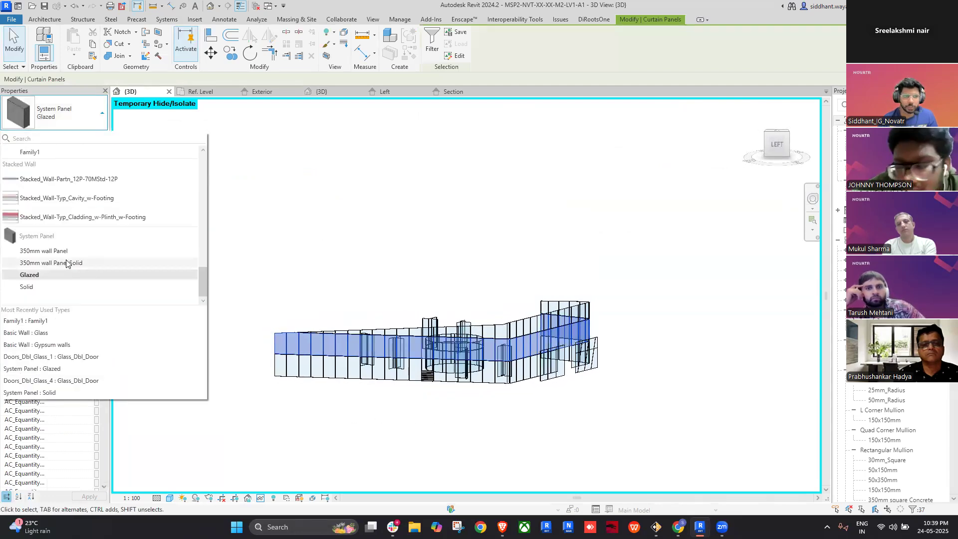
{"action": "scroll", "coordinate": [68, 259], "scroll_direction": "up", "scroll_amount": 3}
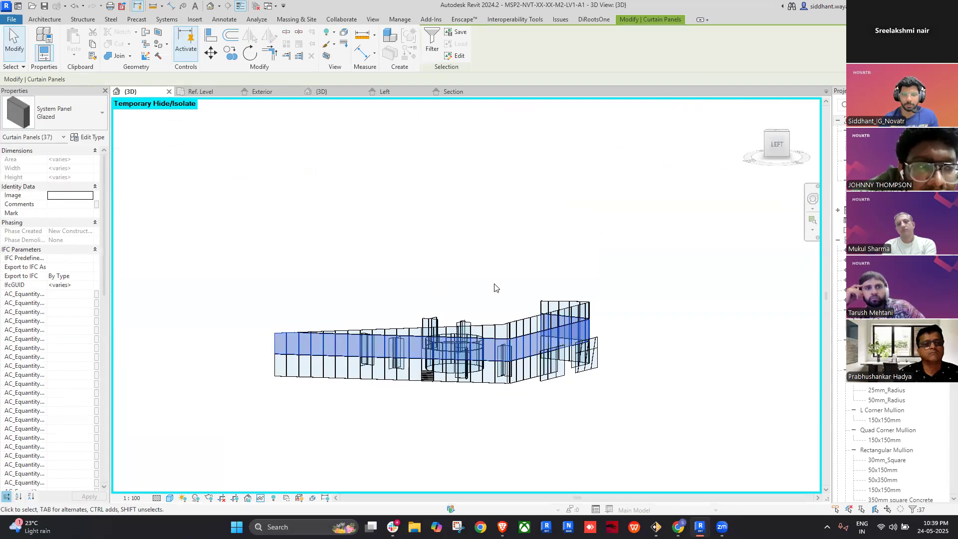
{"action": "scroll", "coordinate": [497, 373], "scroll_direction": "up", "scroll_amount": 3}
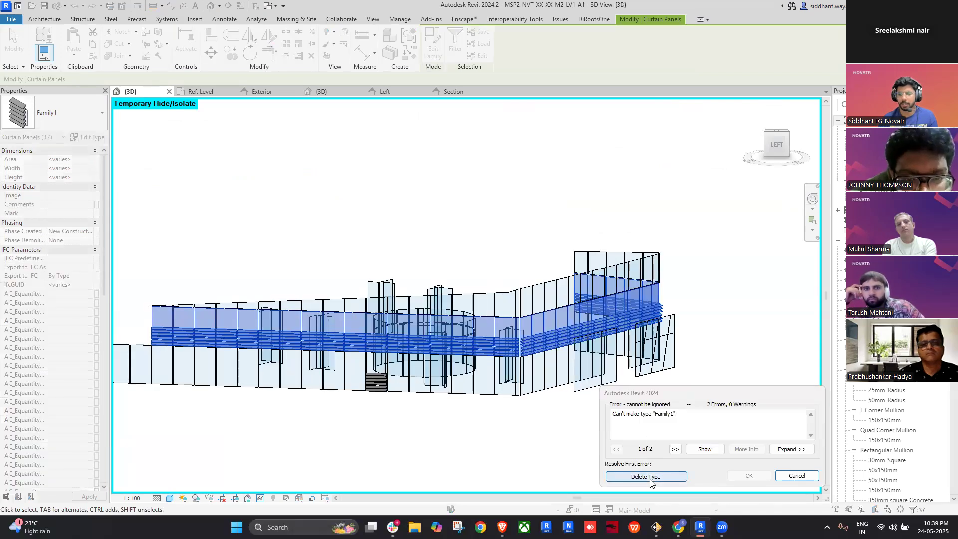
{"action": "left_click", "coordinate": [648, 476]}
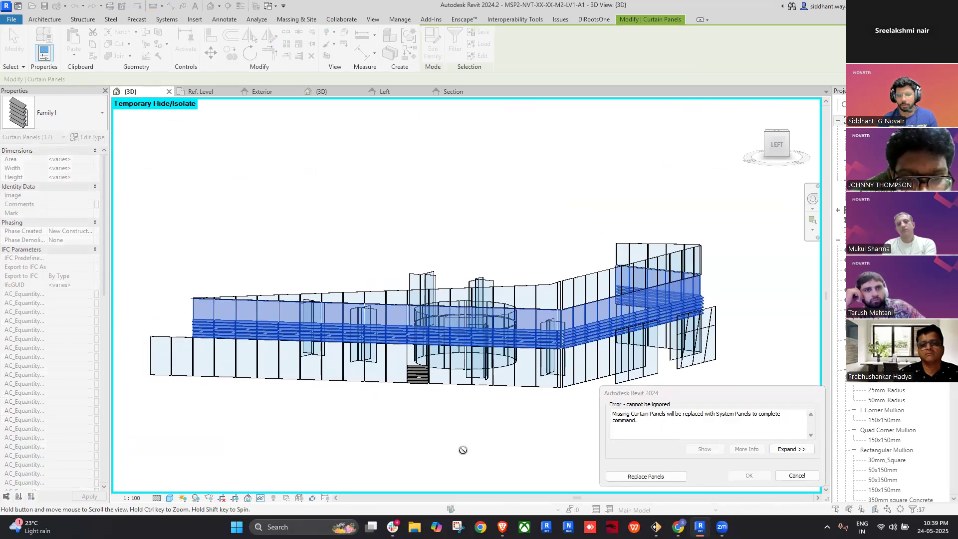
{"action": "left_click", "coordinate": [639, 477]}
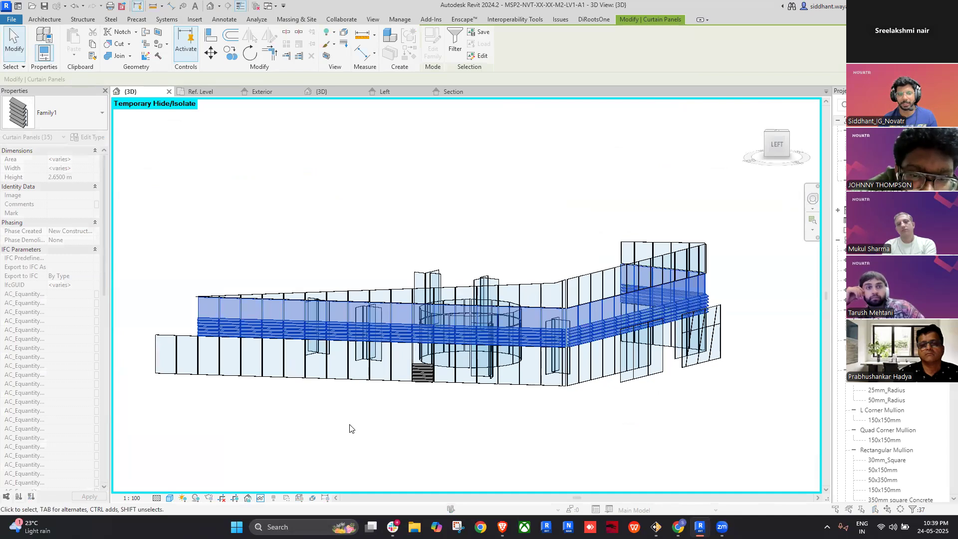
{"action": "scroll", "coordinate": [202, 299], "scroll_direction": "up", "scroll_amount": 5}
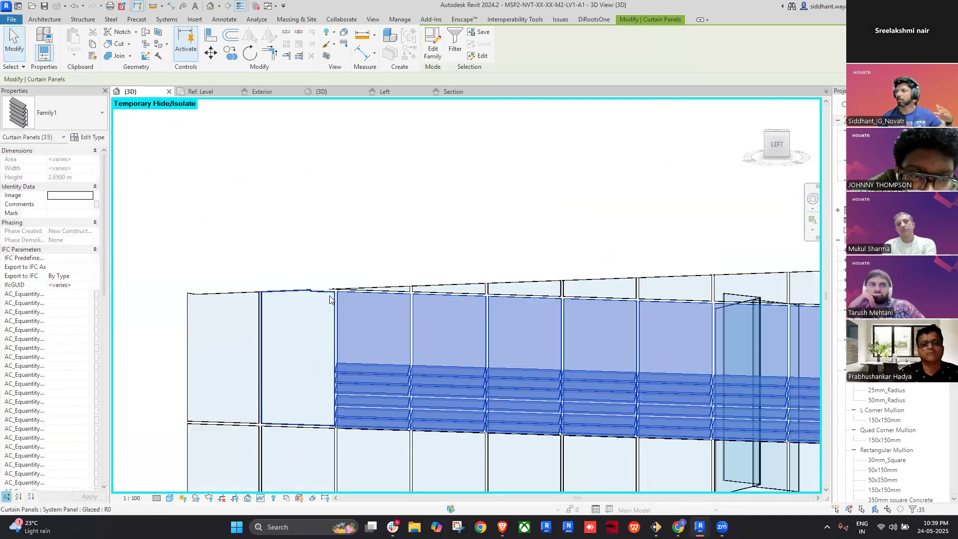
{"action": "scroll", "coordinate": [320, 319], "scroll_direction": "up", "scroll_amount": 3}
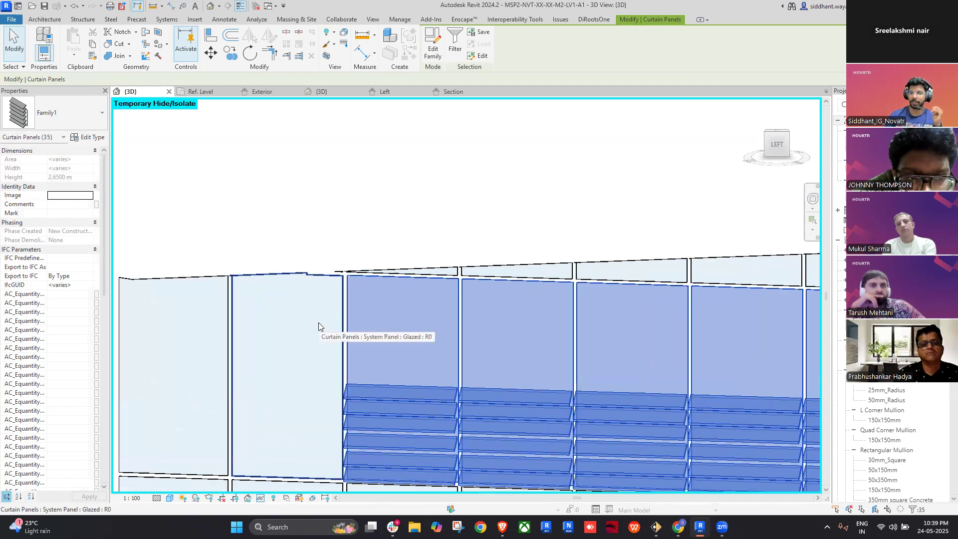
- Reset the temporary isolation in the 3D view and inspect the louvred row and the remaining glazed end panel on the facade
{"action": "middle_click_drag", "start_coordinate": [323, 324], "coordinate": [328, 306]}
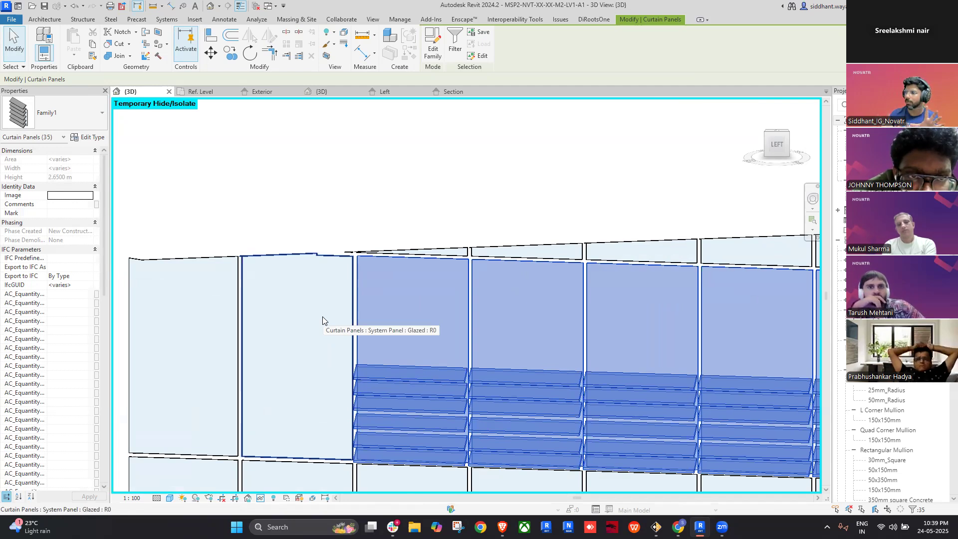
{"action": "left_click", "coordinate": [255, 498]}
{"action": "left_click", "coordinate": [272, 487]}
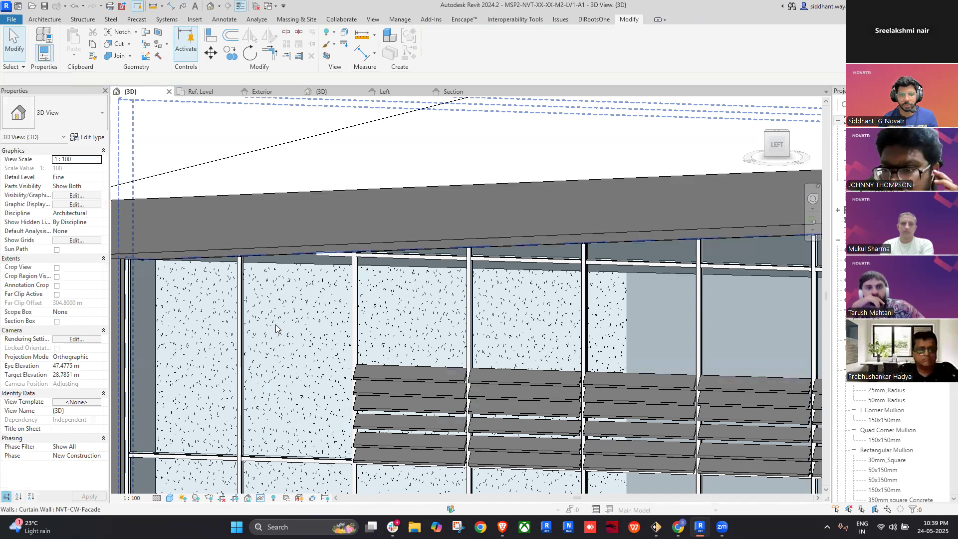
{"action": "scroll", "coordinate": [275, 326], "scroll_direction": "down", "scroll_amount": 2}
{"action": "left_click", "coordinate": [274, 314]}
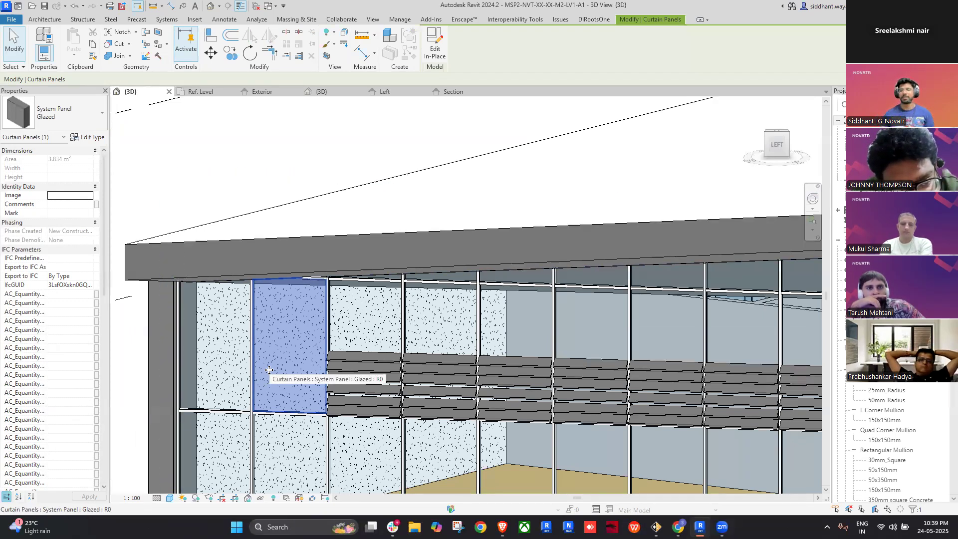
{"action": "scroll", "coordinate": [269, 370], "scroll_direction": "down", "scroll_amount": 8}
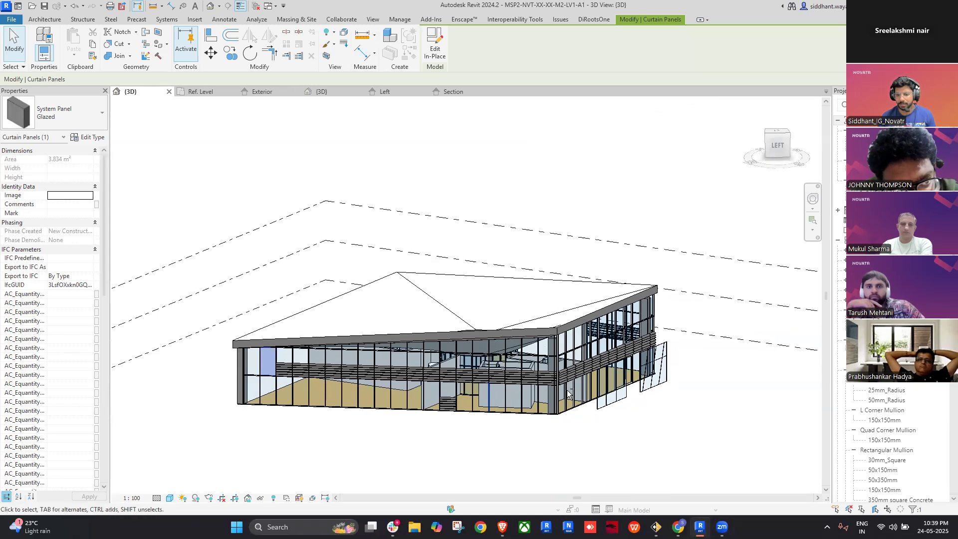
{"action": "scroll", "coordinate": [568, 394], "scroll_direction": "up", "scroll_amount": 6}
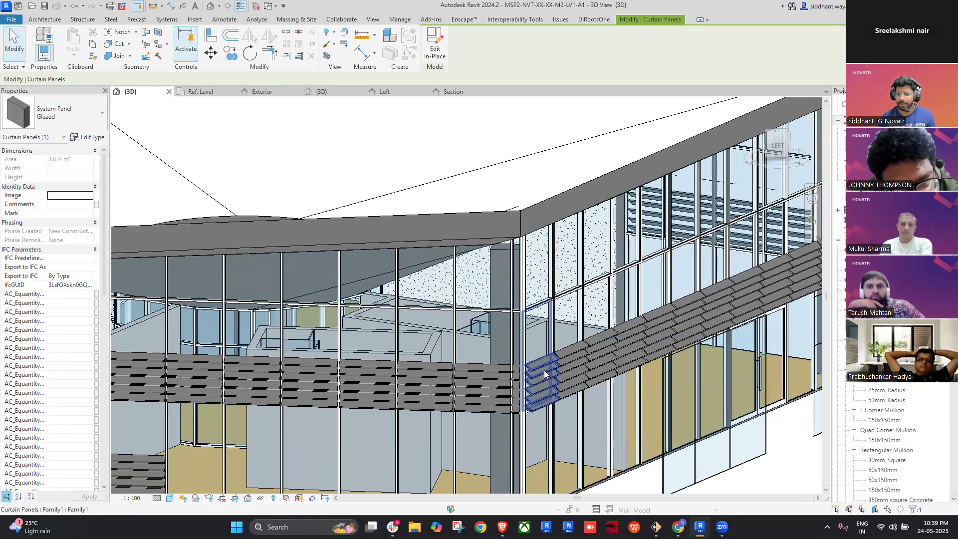
- Open Family1 for editing and sketch a thin rectangular side fin about 340 mm deep at one end of the panel in the Ref. Level plan
{"action": "double_click", "coordinate": [544, 373]}
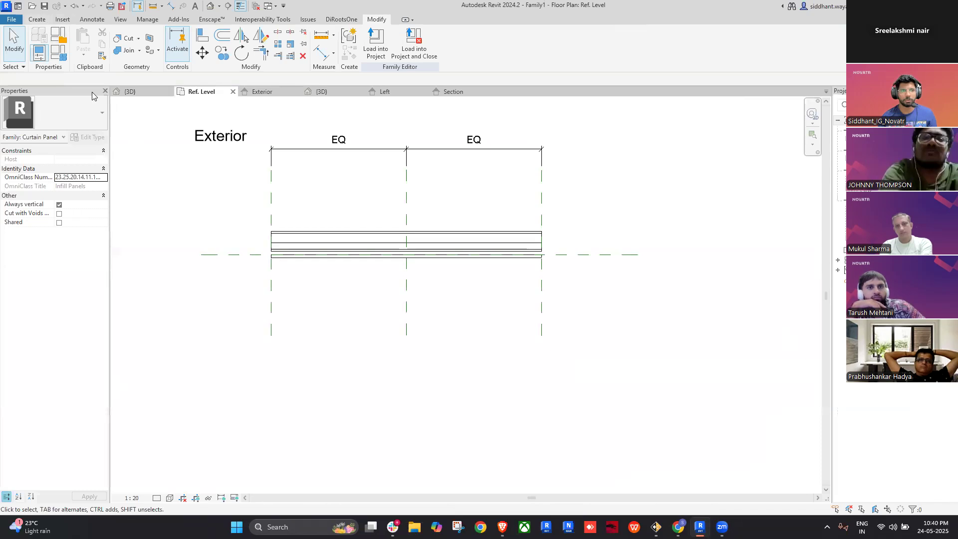
{"action": "double_click", "coordinate": [311, 262]}
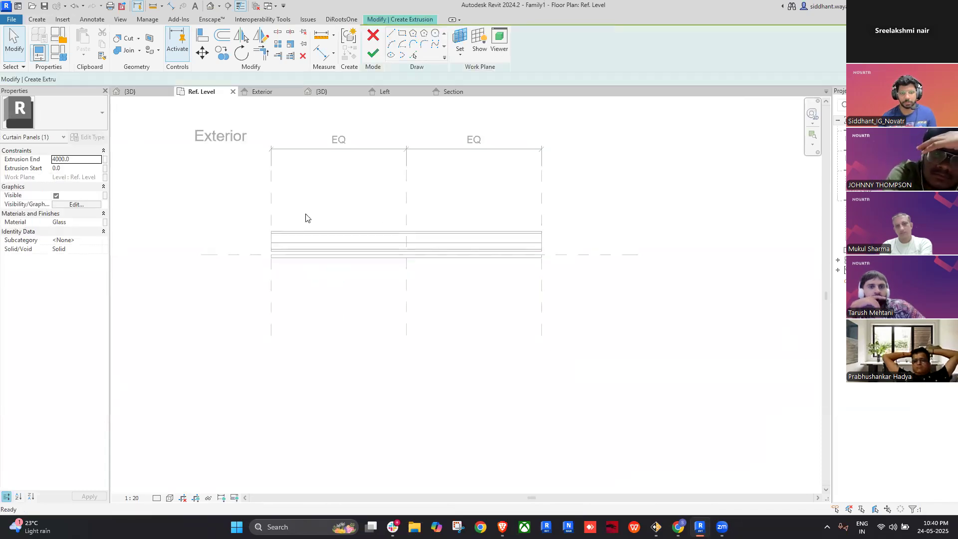
{"action": "scroll", "coordinate": [271, 255], "scroll_direction": "up", "scroll_amount": 3}
{"action": "left_click", "coordinate": [273, 255]}
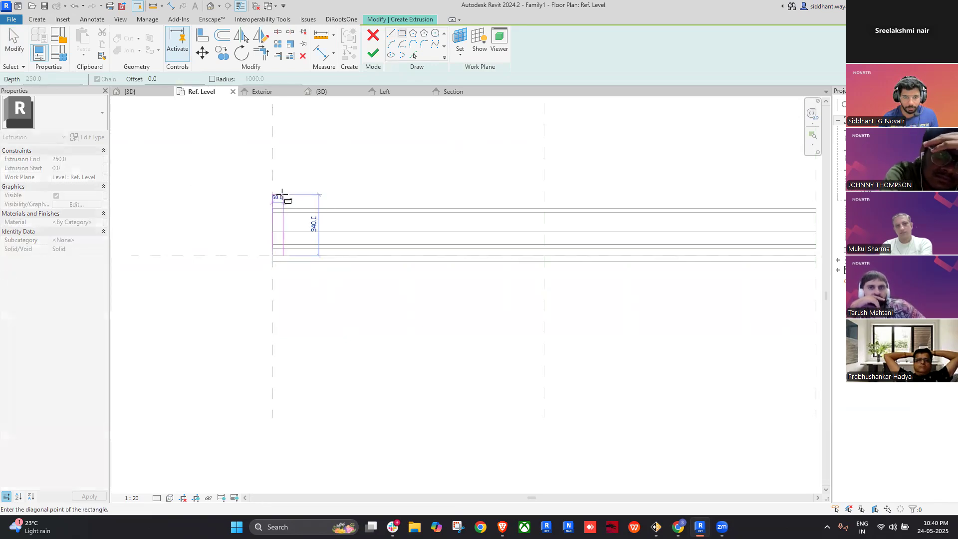
{"action": "left_click", "coordinate": [279, 195]}
{"action": "scroll", "coordinate": [286, 209], "scroll_direction": "down", "scroll_amount": 3}
{"action": "key", "text": "Escape"}
- Mirror the side fin rectangle about the central reference plane and finish the extrusion
{"action": "left_click_drag", "start_coordinate": [292, 236], "coordinate": [294, 239]}
{"action": "key", "text": "m"}
{"action": "key", "text": "m"}
{"action": "left_click", "coordinate": [360, 196]}
{"action": "left_click", "coordinate": [372, 52]}
{"action": "left_click", "coordinate": [255, 220]}
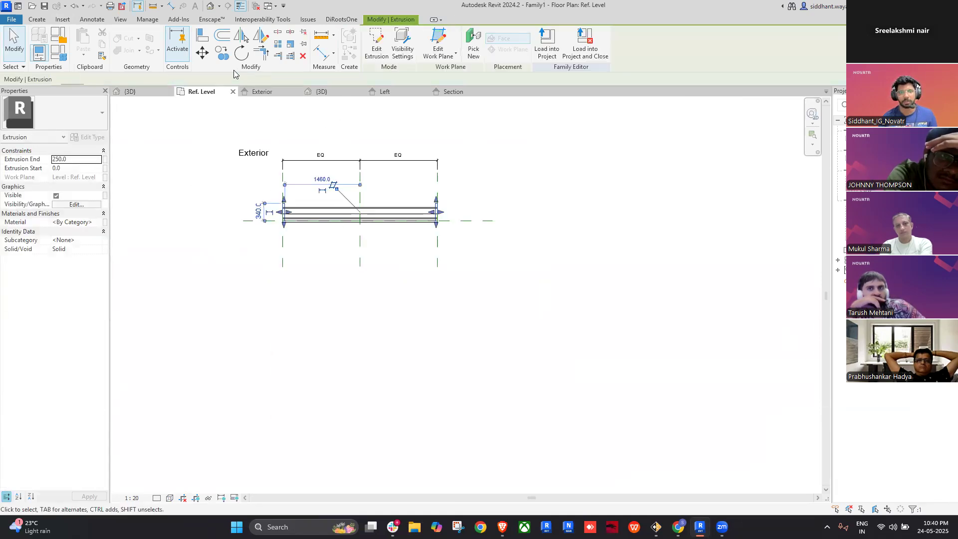
- Check the side fins in 3D and align their top edges with the panel's upper reference plane in the Exterior elevation
{"action": "left_click", "coordinate": [321, 92]}
{"action": "left_click", "coordinate": [359, 241]}
{"action": "middle_click_drag", "start_coordinate": [473, 318], "coordinate": [405, 346], "text": "shift"}
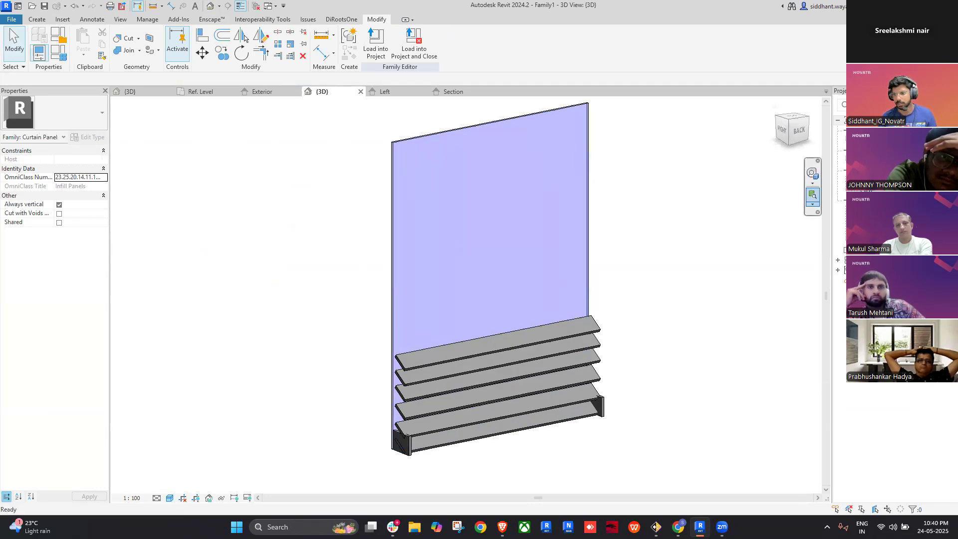
{"action": "double_click", "coordinate": [858, 140]}
{"action": "double_click", "coordinate": [858, 210]}
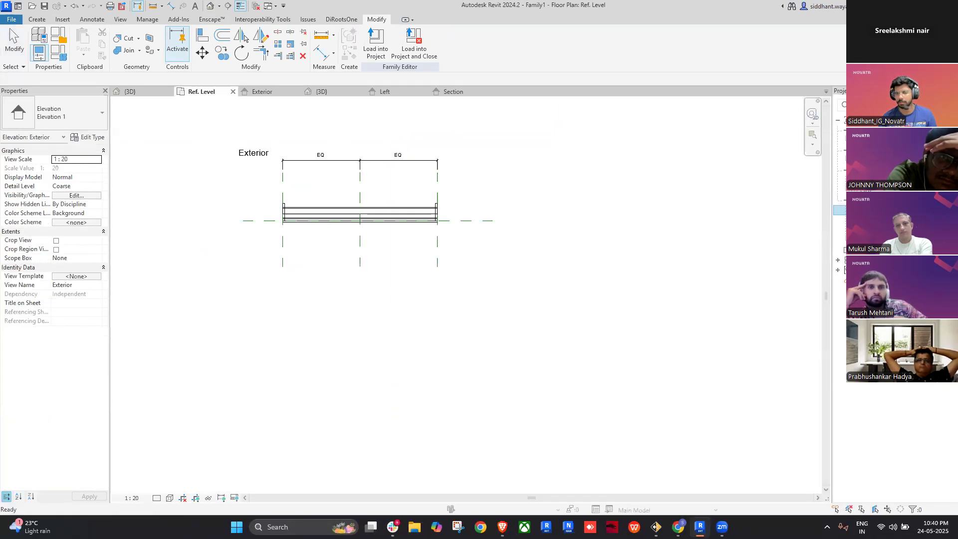
{"action": "scroll", "coordinate": [445, 292], "scroll_direction": "up", "scroll_amount": 2}
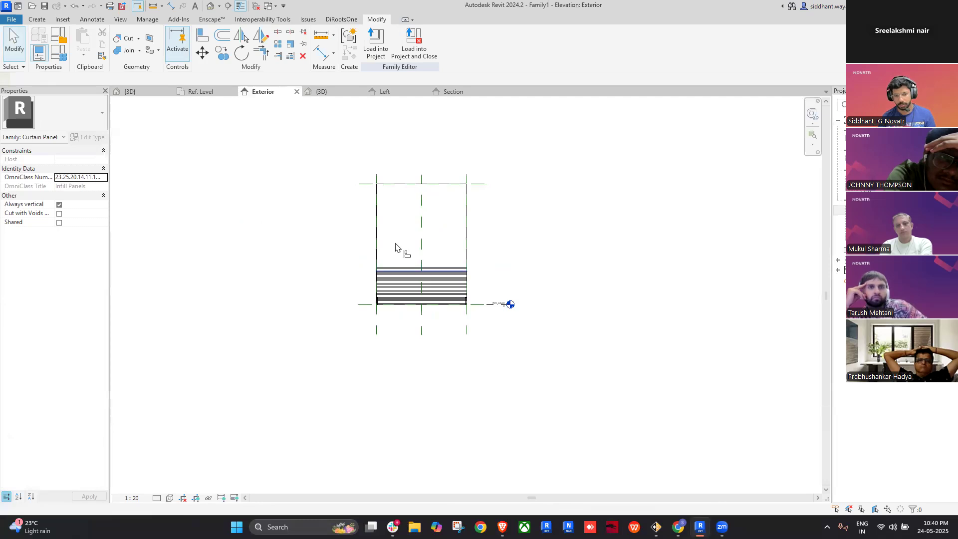
{"action": "scroll", "coordinate": [396, 235], "scroll_direction": "up", "scroll_amount": 2}
{"action": "key", "text": "a"}
{"action": "key", "text": "l"}
{"action": "scroll", "coordinate": [374, 367], "scroll_direction": "up", "scroll_amount": 2}
{"action": "scroll", "coordinate": [331, 368], "scroll_direction": "up", "scroll_amount": 2}
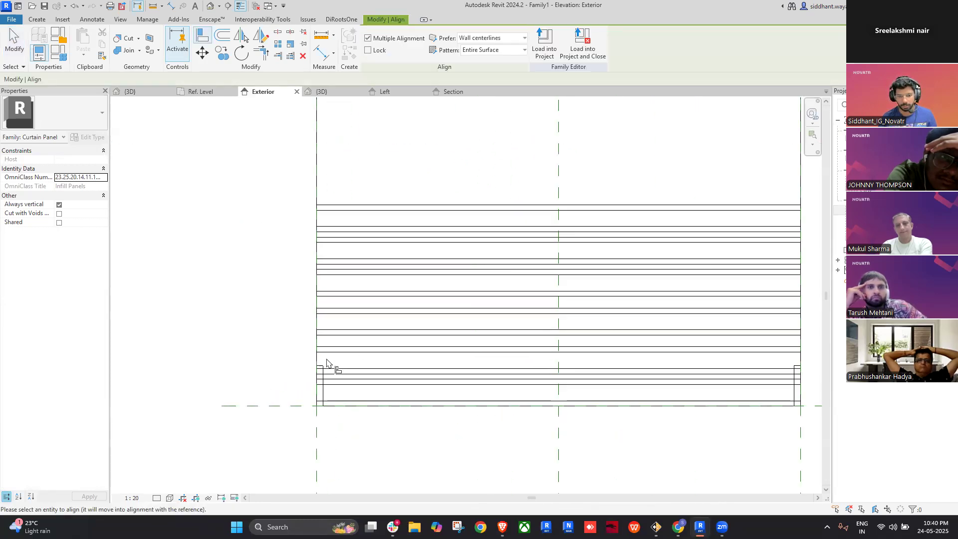
{"action": "left_click", "coordinate": [317, 366]}
{"action": "scroll", "coordinate": [321, 362], "scroll_direction": "down", "scroll_amount": 5}
{"action": "left_click", "coordinate": [372, 202]}
- Align the side fins' bottom edges with the reference level
{"action": "scroll", "coordinate": [284, 386], "scroll_direction": "up", "scroll_amount": 4}
{"action": "left_click", "coordinate": [292, 325]}
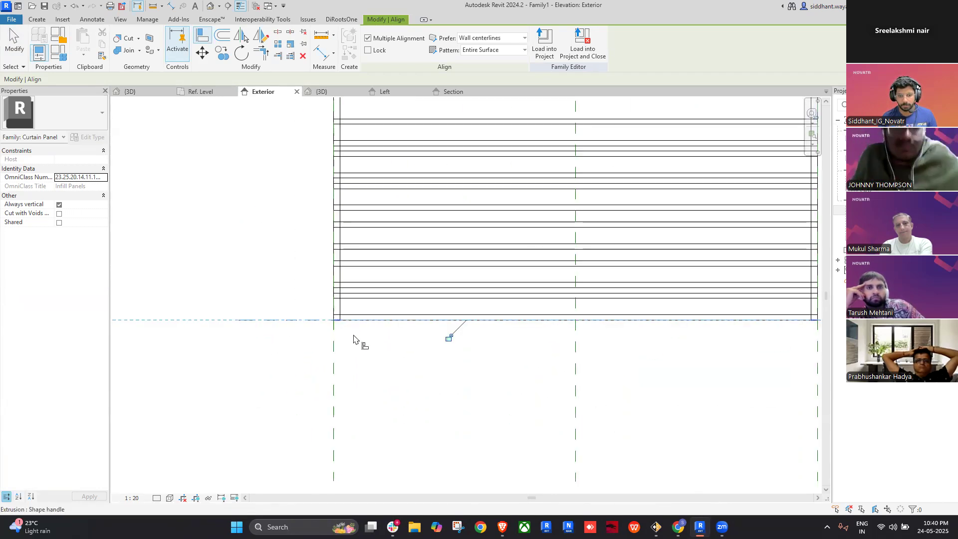
{"action": "scroll", "coordinate": [455, 368], "scroll_direction": "down", "scroll_amount": 3}
{"action": "key", "text": "Escape"}
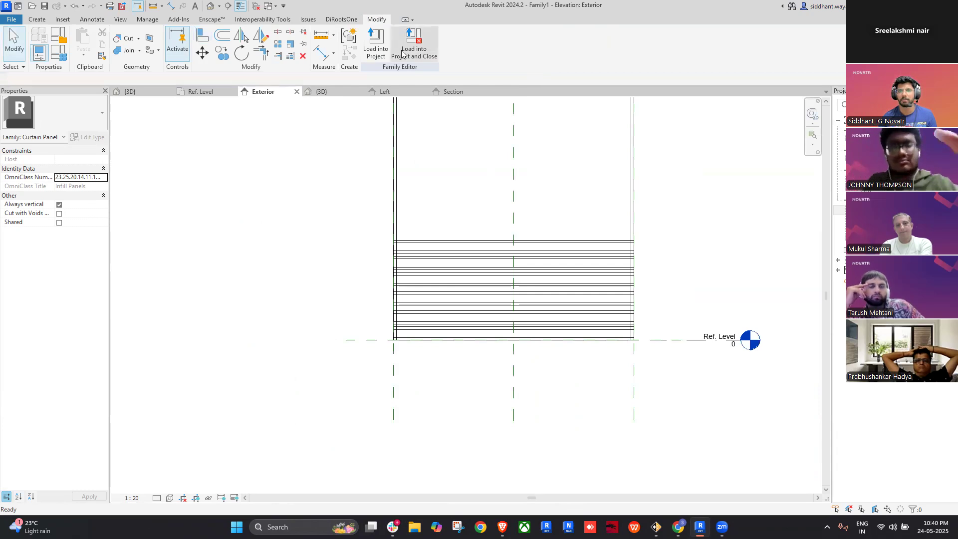
- Load the finned louvre family into the project, overwriting the existing version, and check the panels at the building corner
{"action": "left_click", "coordinate": [402, 53]}
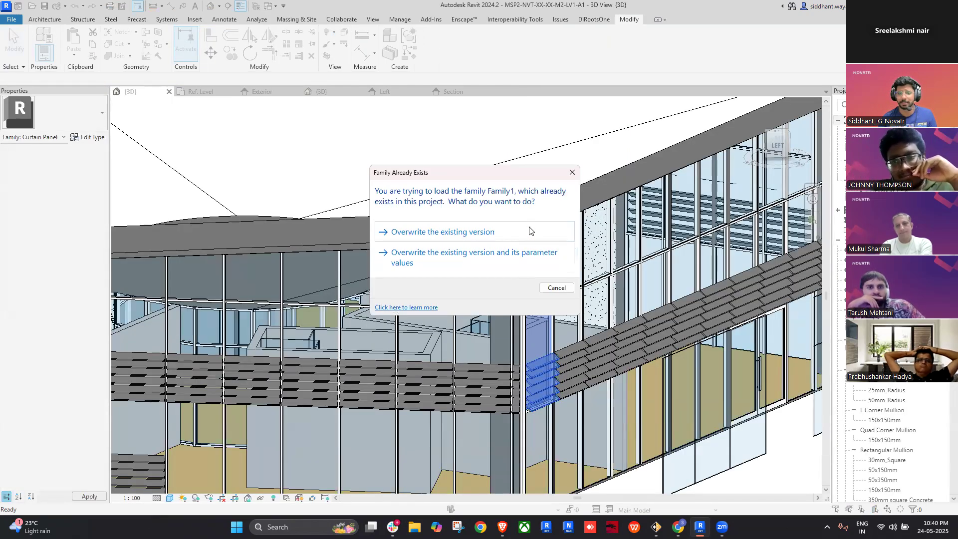
{"action": "left_click", "coordinate": [531, 233]}
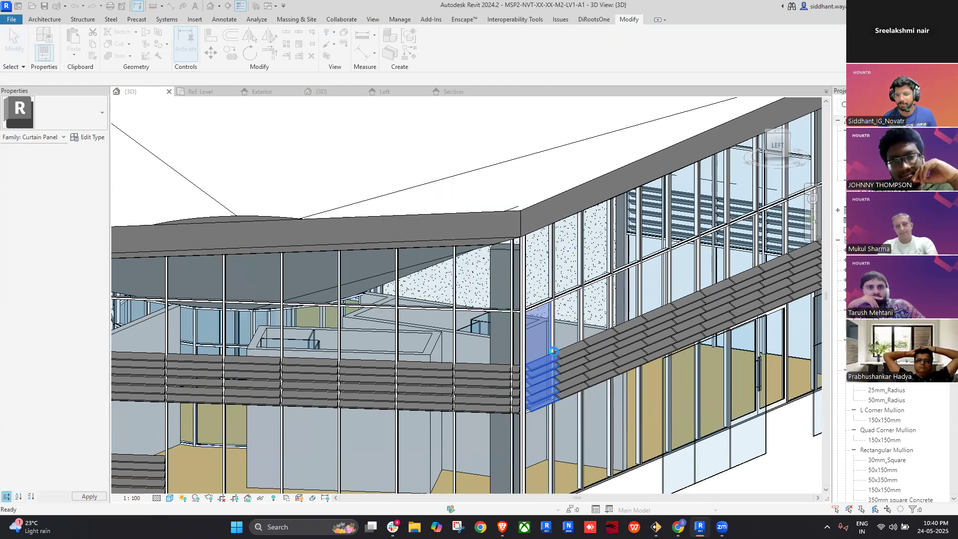
{"action": "scroll", "coordinate": [553, 350], "scroll_direction": "up", "scroll_amount": 3}
{"action": "middle_click_drag", "start_coordinate": [603, 307], "coordinate": [593, 182], "text": "shift"}
{"action": "scroll", "coordinate": [478, 314], "scroll_direction": "down", "scroll_amount": 1}
{"action": "scroll", "coordinate": [477, 315], "scroll_direction": "up", "scroll_amount": 3}
{"action": "middle_click_drag", "start_coordinate": [464, 364], "coordinate": [487, 239]}
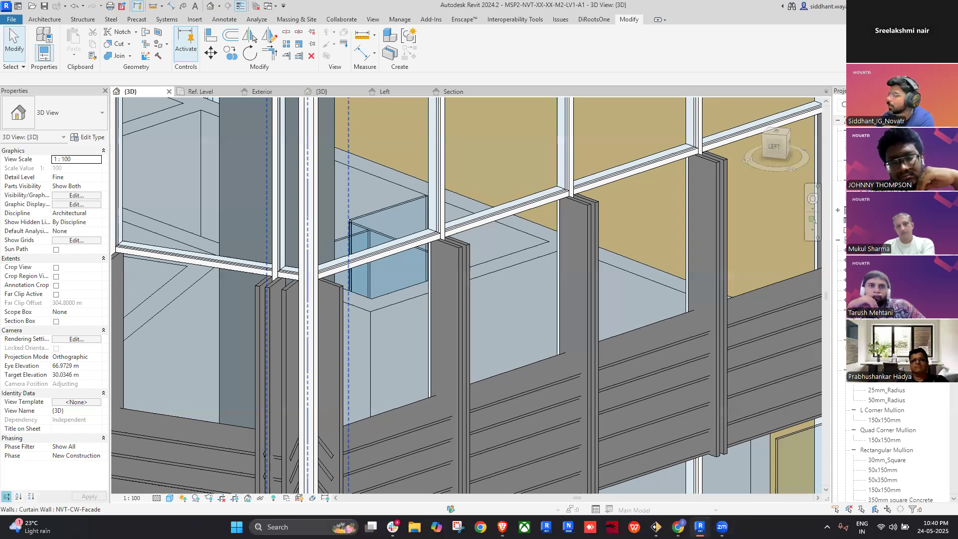
- Examine the finned louvre band along both facades and around the building corner
{"action": "scroll", "coordinate": [584, 129], "scroll_direction": "down", "scroll_amount": 5}
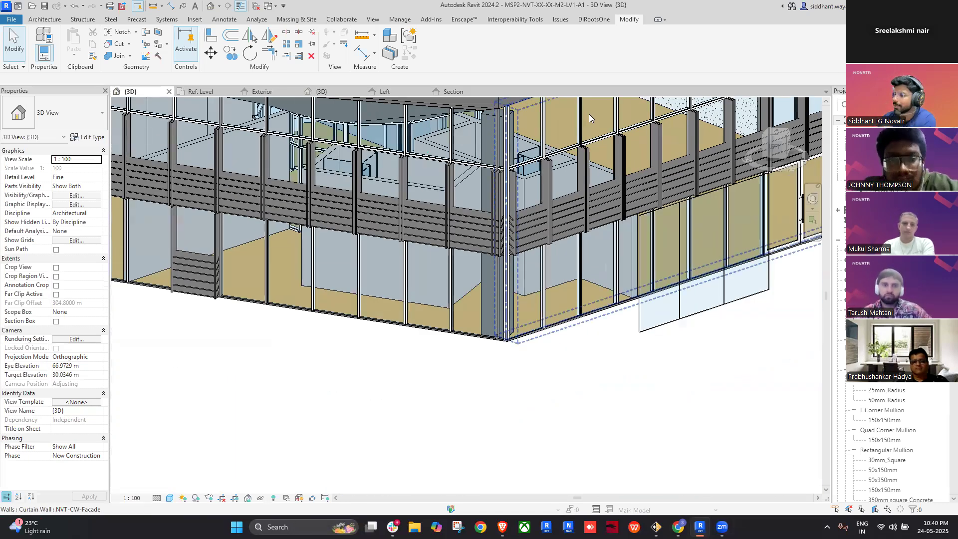
{"action": "scroll", "coordinate": [587, 122], "scroll_direction": "down", "scroll_amount": 5}
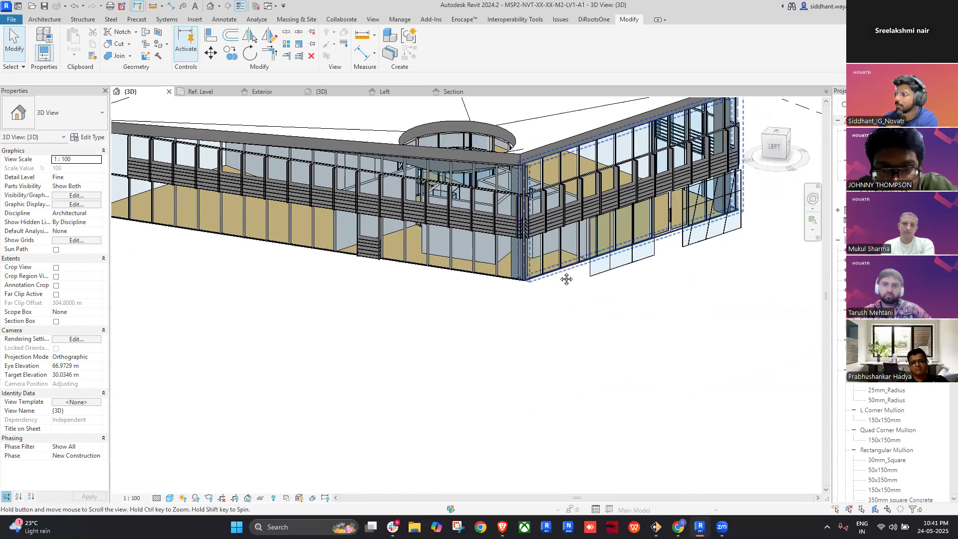
{"action": "left_click", "coordinate": [524, 337]}
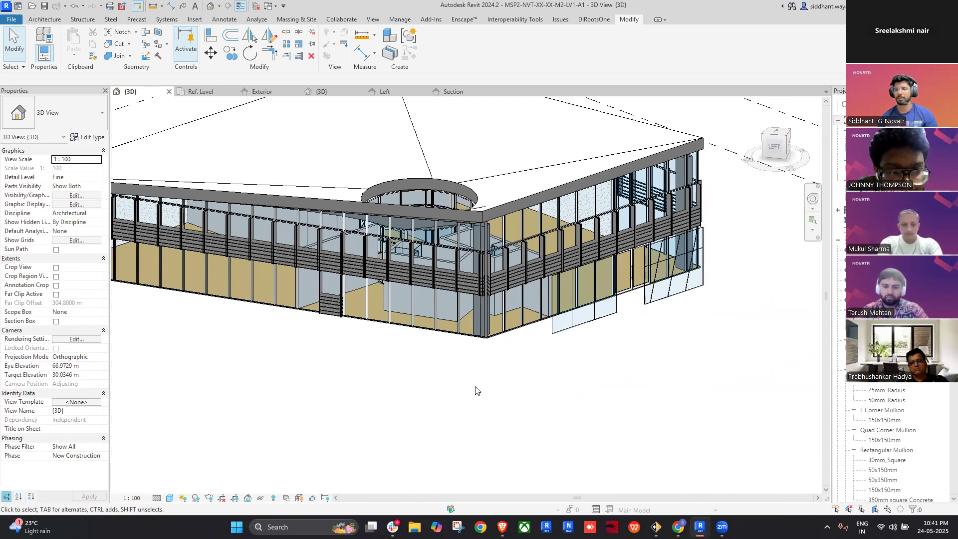
{"action": "scroll", "coordinate": [457, 400], "scroll_direction": "down", "scroll_amount": 2}
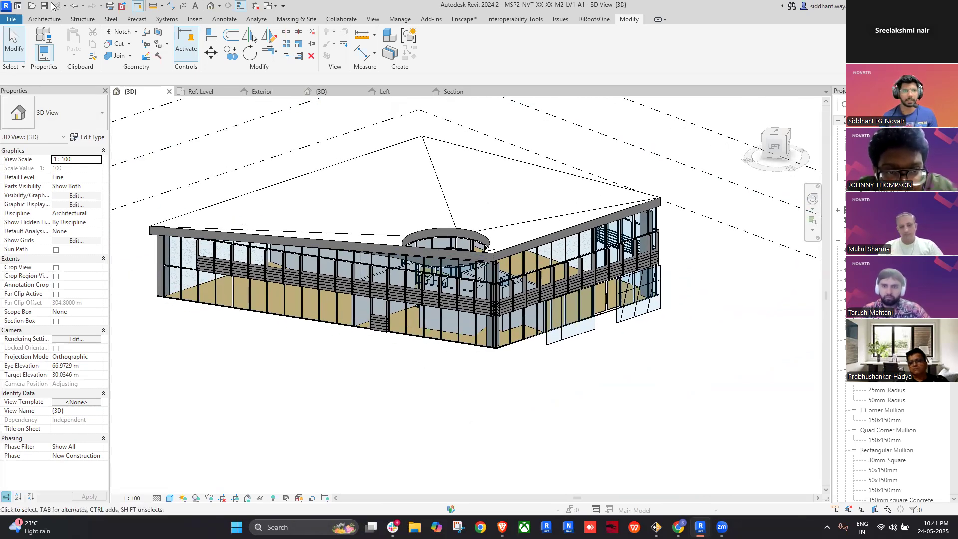
{"action": "left_click", "coordinate": [83, 6]}
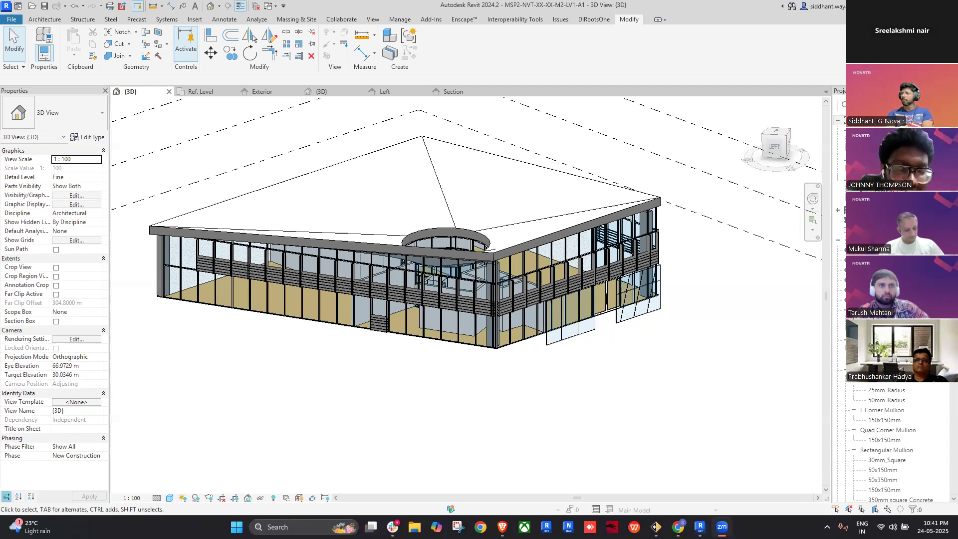
{"action": "scroll", "coordinate": [491, 358], "scroll_direction": "up", "scroll_amount": 5}
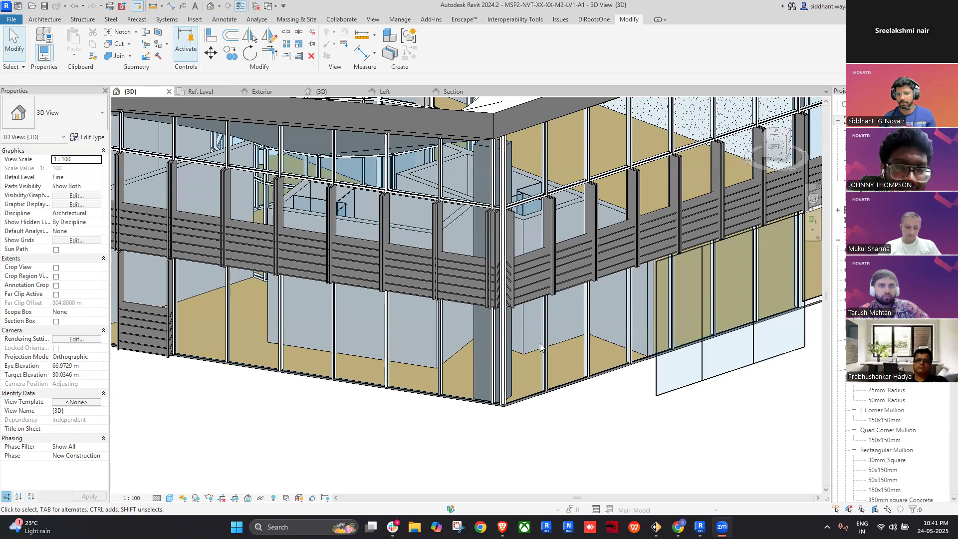
{"action": "scroll", "coordinate": [540, 347], "scroll_direction": "down", "scroll_amount": 3}
{"action": "scroll", "coordinate": [525, 268], "scroll_direction": "up", "scroll_amount": 5}
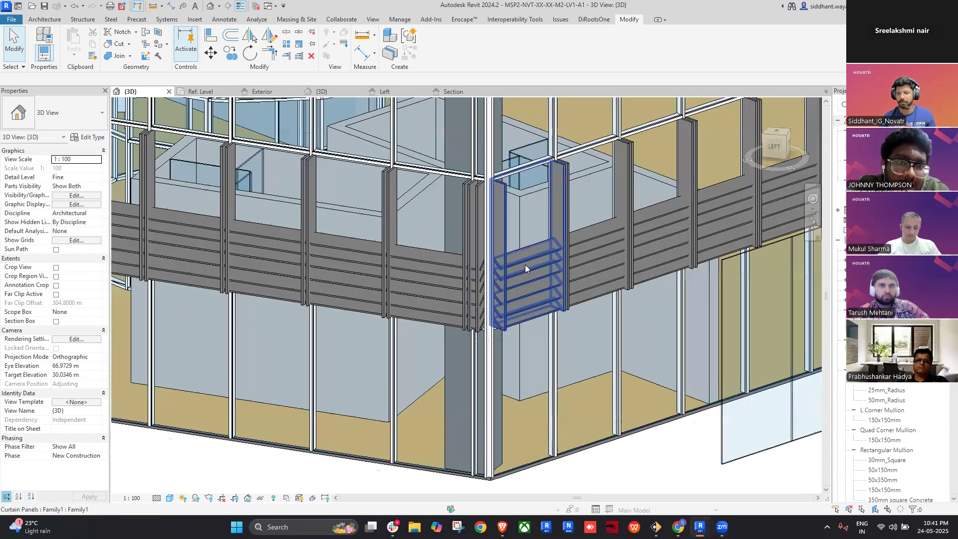
- Open the corner louvre panel's family for editing and examine its louvres and side fins in 3D
{"action": "left_click", "coordinate": [524, 264]}
{"action": "middle_click_drag", "start_coordinate": [525, 265], "coordinate": [508, 276]}
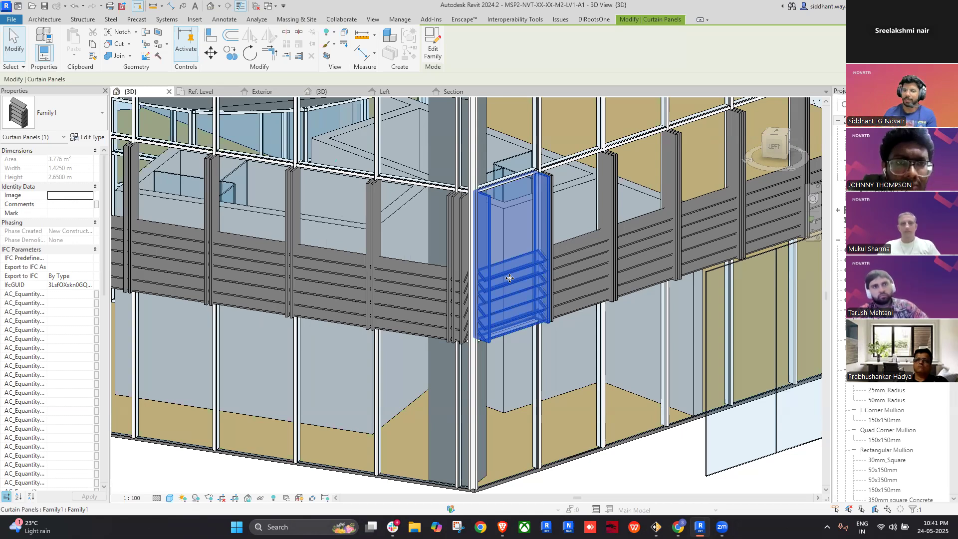
{"action": "double_click", "coordinate": [509, 278]}
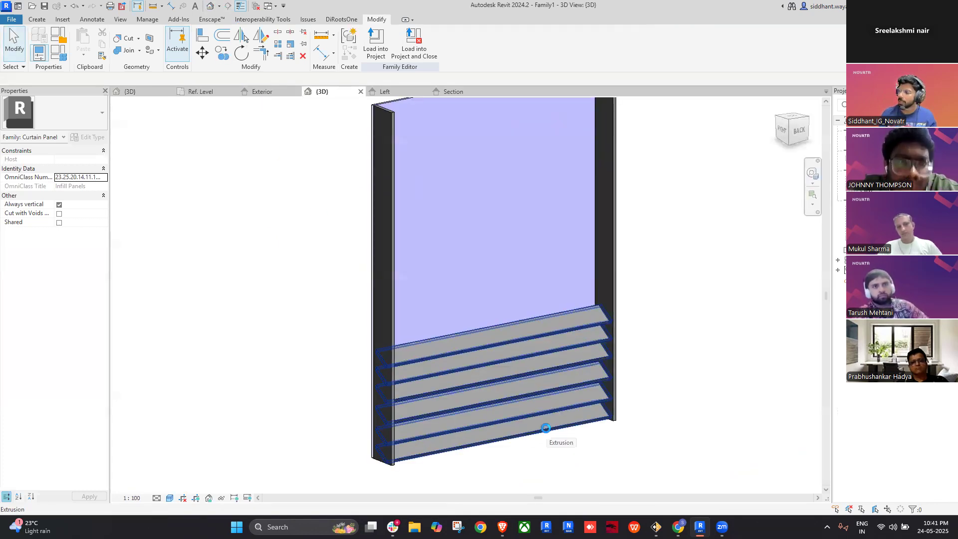
{"action": "middle_click_drag", "start_coordinate": [545, 427], "coordinate": [507, 456]}
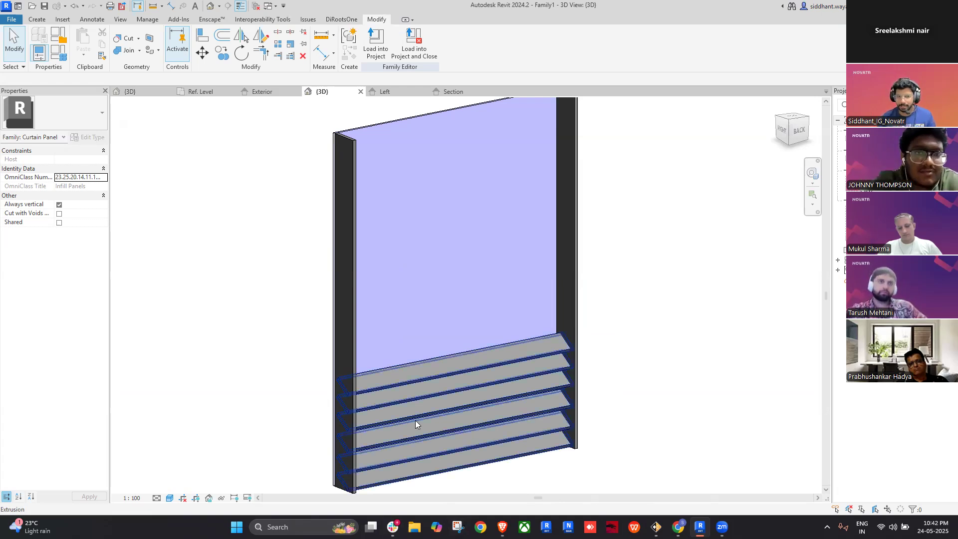
{"action": "scroll", "coordinate": [415, 420], "scroll_direction": "down", "scroll_amount": 3}
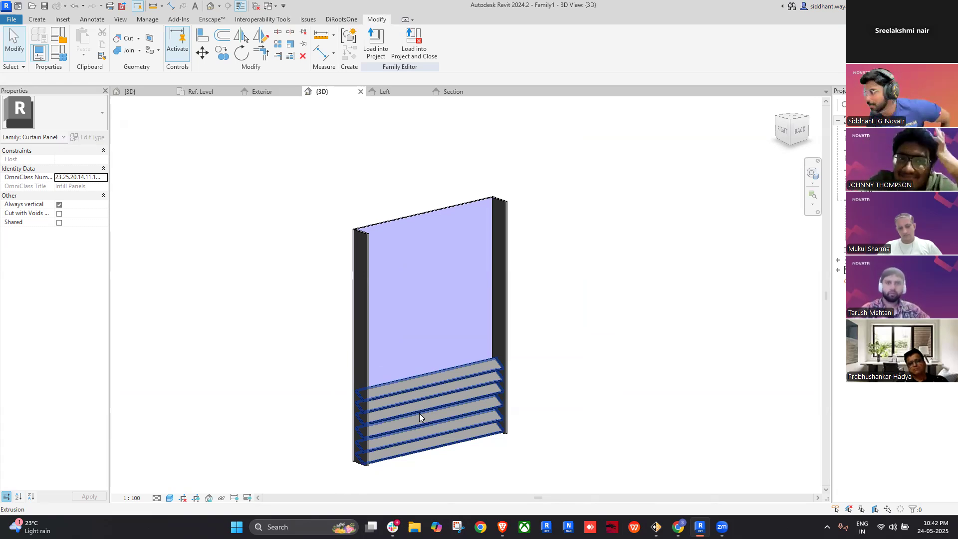
- Return to the project's 3D view and undo all listed commands back to the earliest wall line
{"action": "left_click", "coordinate": [136, 88]}
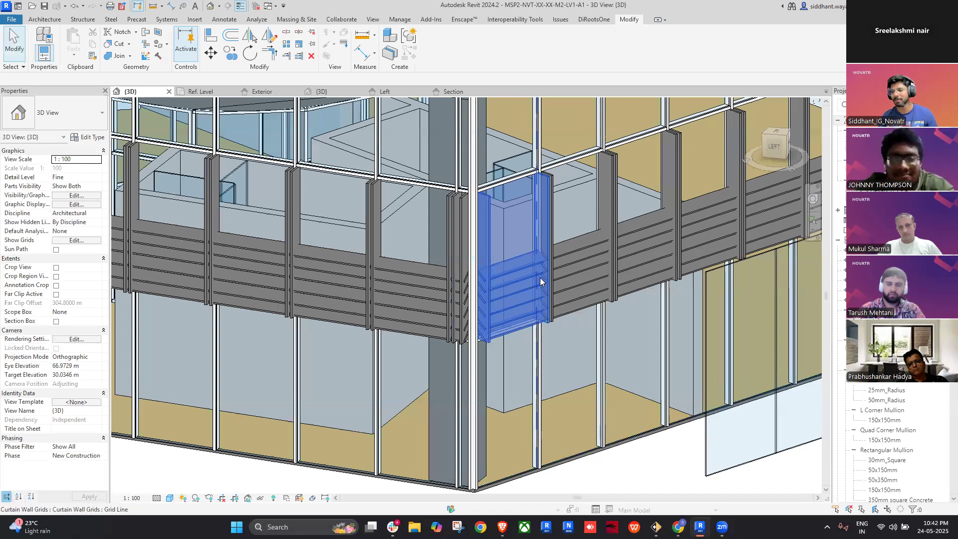
{"action": "scroll", "coordinate": [539, 280], "scroll_direction": "down", "scroll_amount": 1}
{"action": "middle_click_drag", "start_coordinate": [518, 284], "coordinate": [504, 281]}
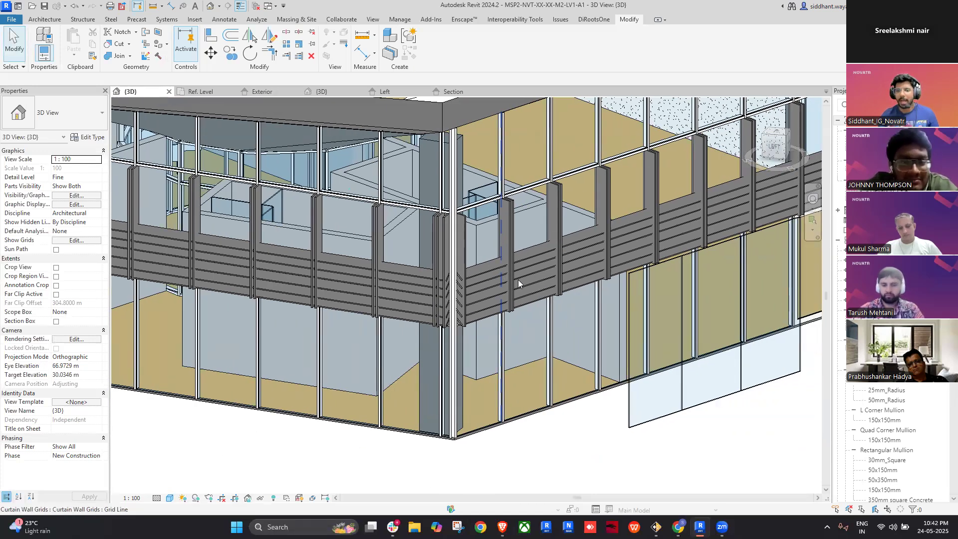
{"action": "scroll", "coordinate": [518, 284], "scroll_direction": "down", "scroll_amount": 2}
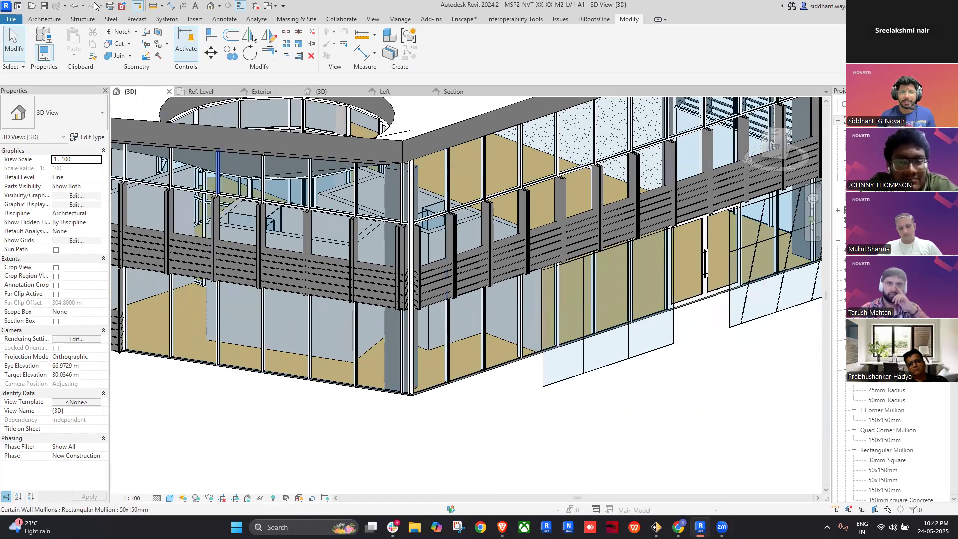
{"action": "left_click", "coordinate": [83, 5]}
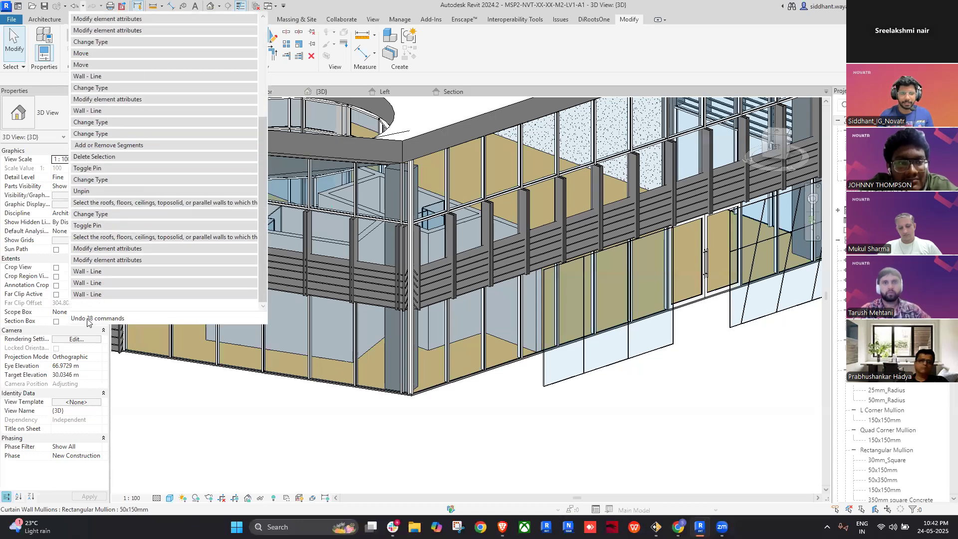
{"action": "left_click", "coordinate": [102, 299]}
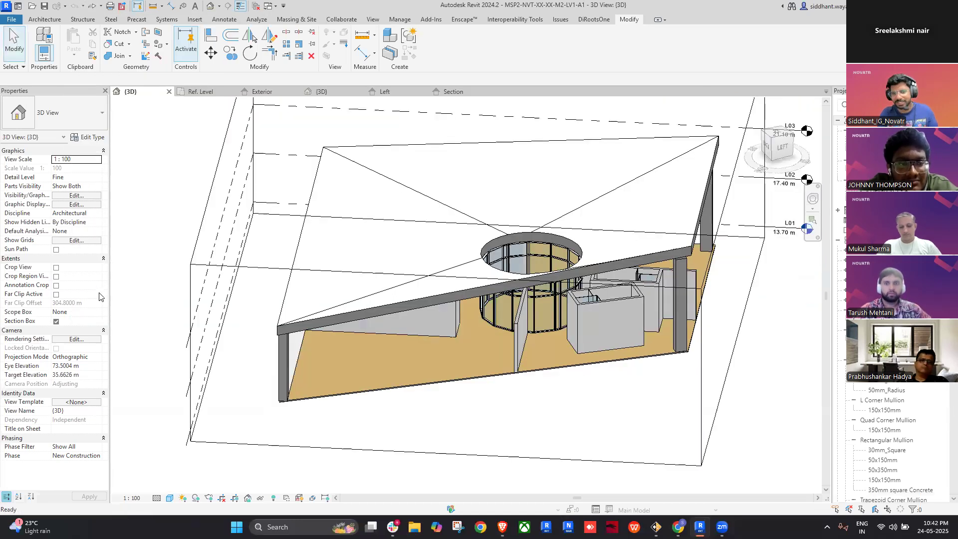
{"action": "scroll", "coordinate": [644, 383], "scroll_direction": "down", "scroll_amount": 1}
{"action": "middle_click_drag", "start_coordinate": [643, 384], "coordinate": [592, 354]}
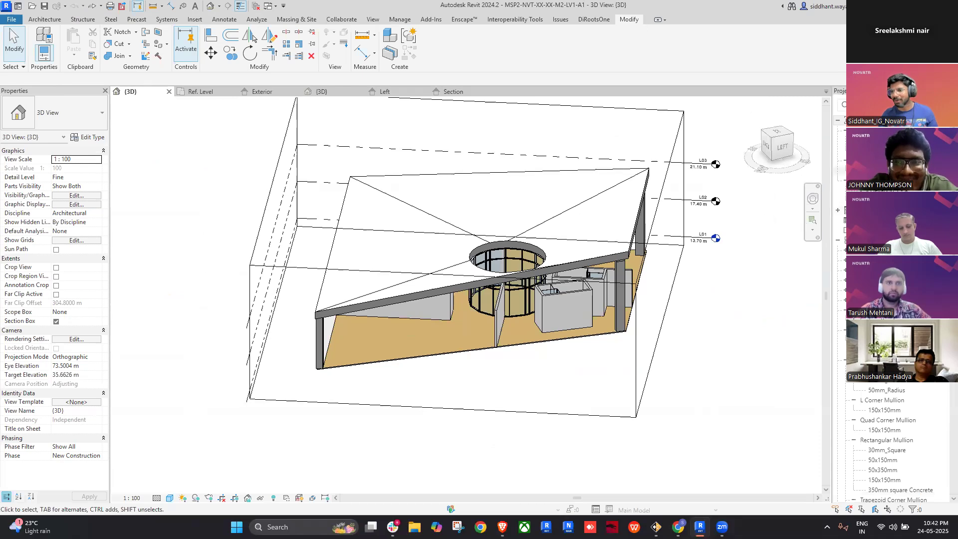
- Open the L01 floor plan and start an architectural wall with the curtain wall type NVT-CW-Facade
{"action": "double_click", "coordinate": [868, 150]}
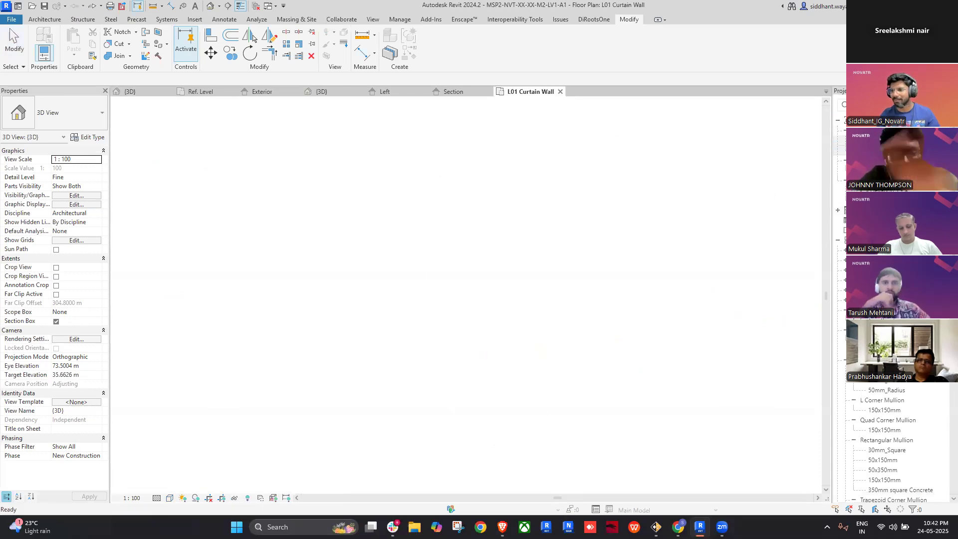
{"action": "double_click", "coordinate": [868, 140]}
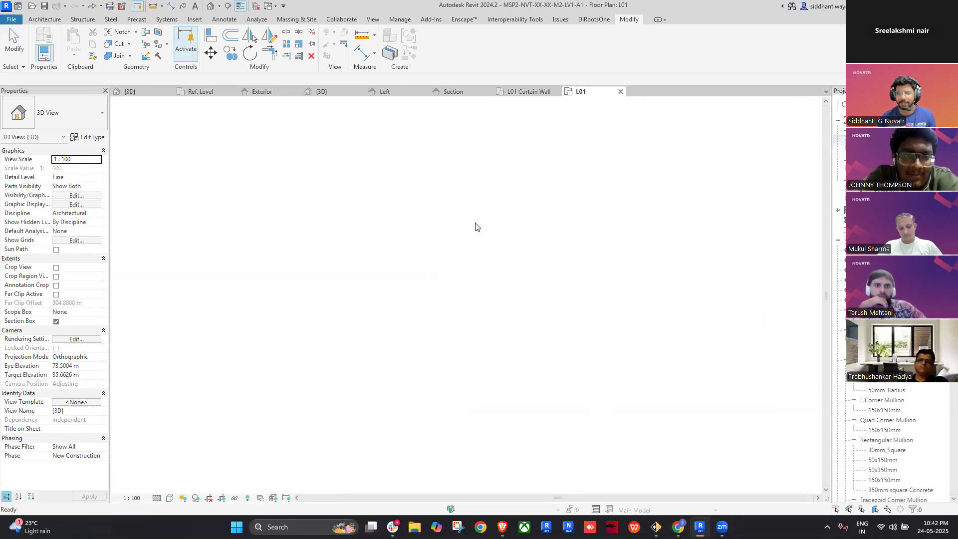
{"action": "left_click", "coordinate": [42, 18]}
{"action": "left_click", "coordinate": [40, 56]}
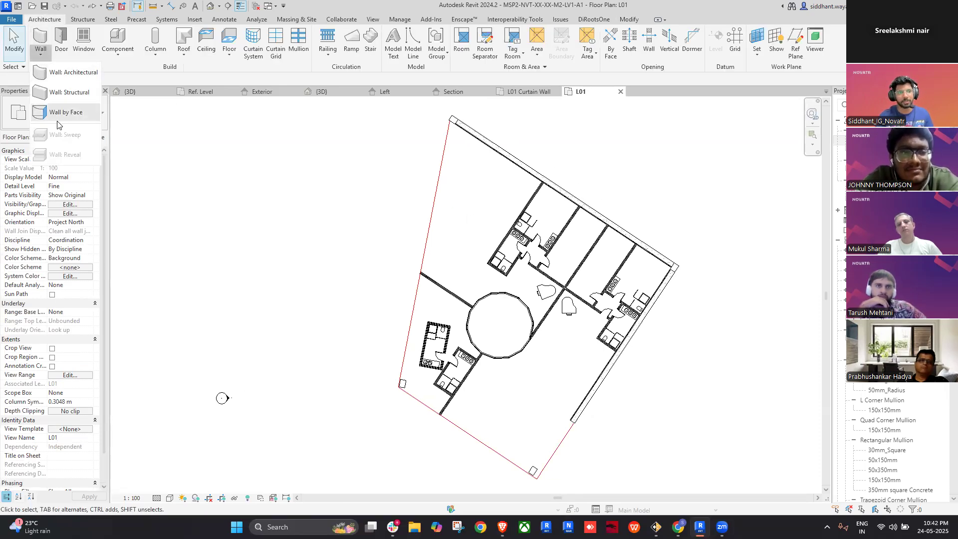
{"action": "left_click", "coordinate": [73, 75]}
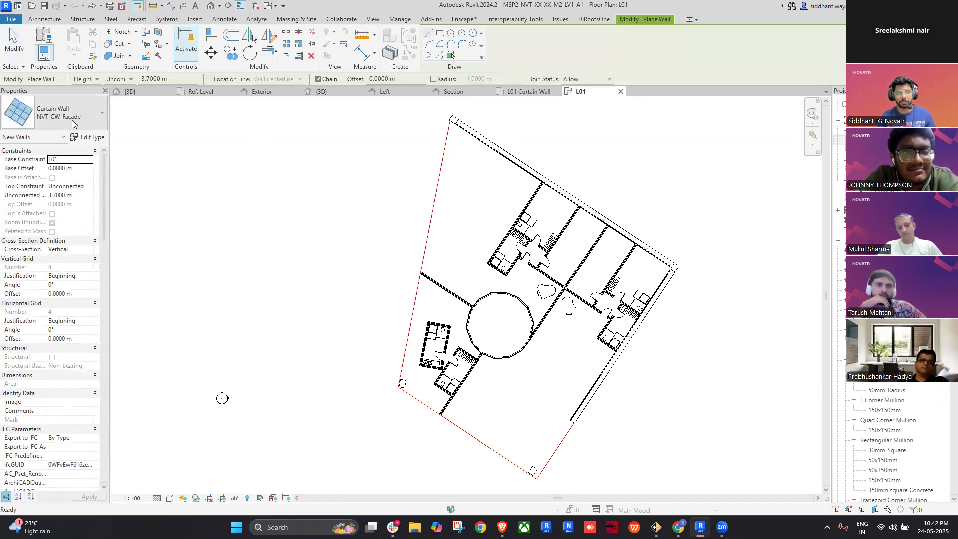
{"action": "left_click", "coordinate": [72, 119]}
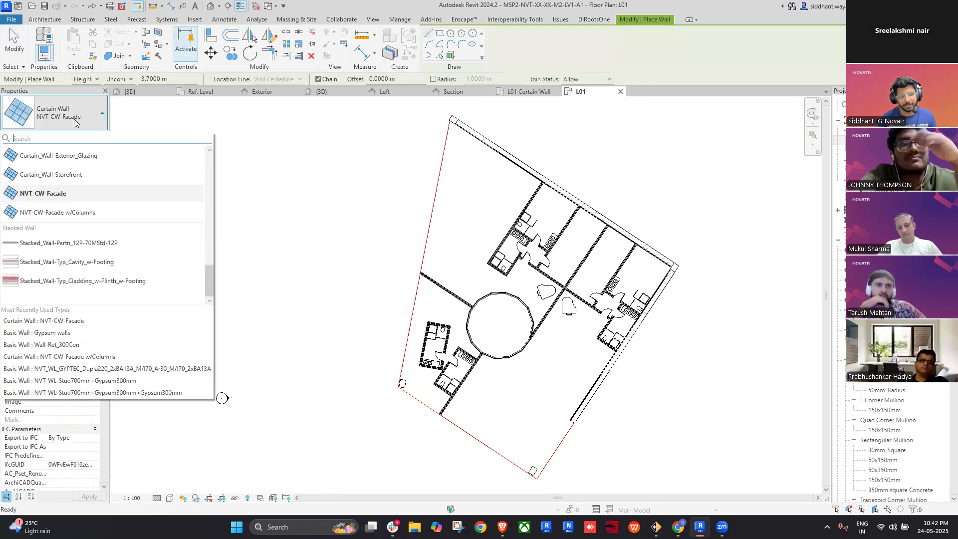
{"action": "left_click", "coordinate": [59, 194]}
- Place the curtain wall along the three red reference lines of the open facades using Pick Lines, and return to 3D
{"action": "scroll", "coordinate": [442, 137], "scroll_direction": "up", "scroll_amount": 3}
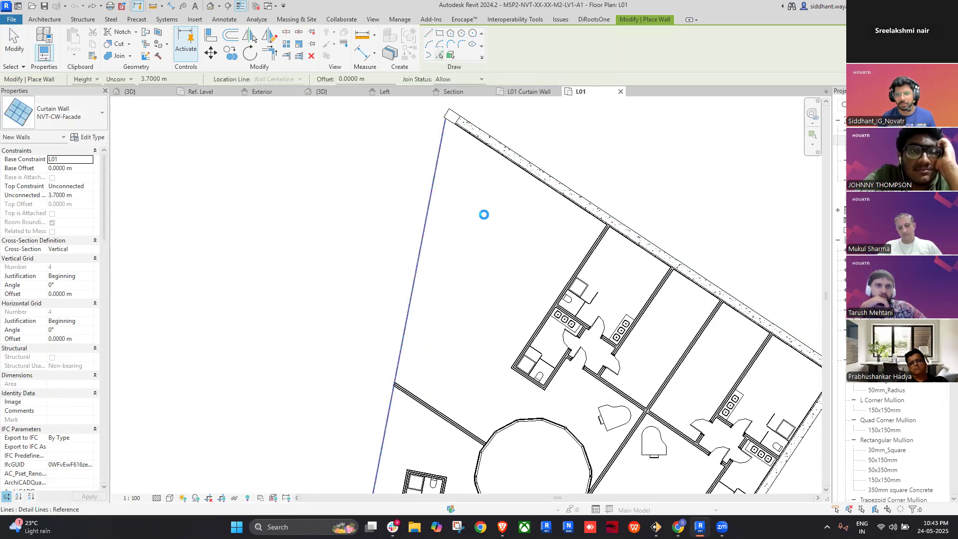
{"action": "scroll", "coordinate": [481, 233], "scroll_direction": "down", "scroll_amount": 5}
{"action": "middle_click_drag", "start_coordinate": [502, 301], "coordinate": [450, 135]}
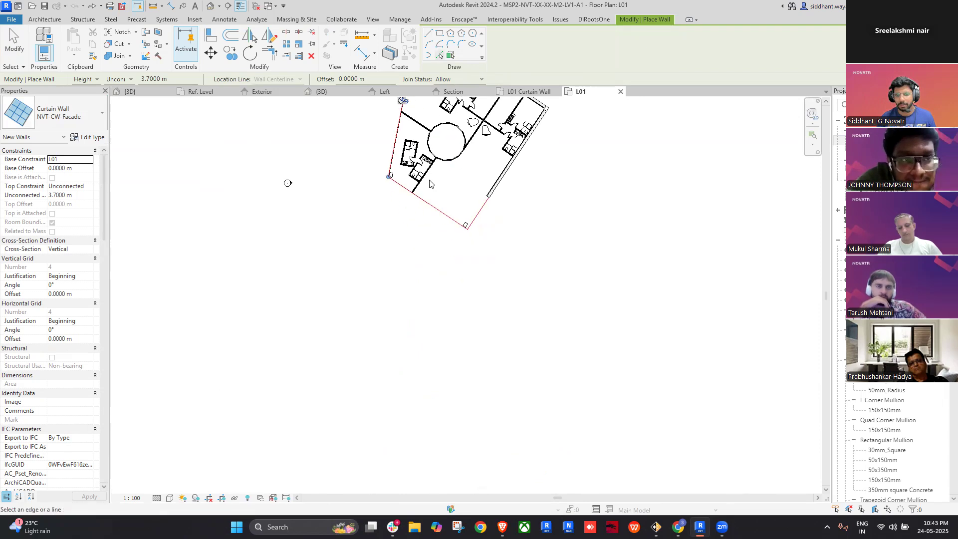
{"action": "scroll", "coordinate": [430, 184], "scroll_direction": "up", "scroll_amount": 3}
{"action": "left_click", "coordinate": [437, 234]}
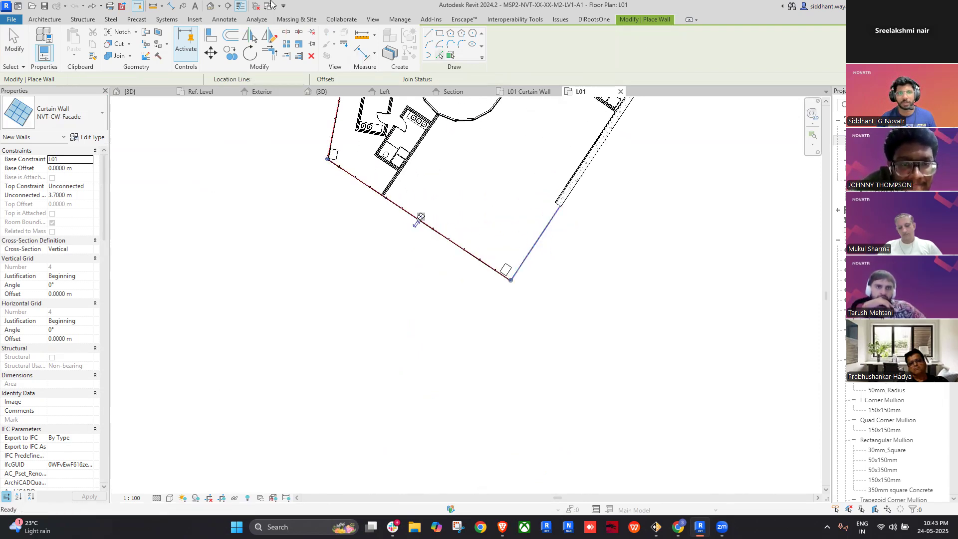
{"action": "key", "text": "Escape"}
{"action": "key", "text": "Escape"}
{"action": "left_click", "coordinate": [211, 6]}
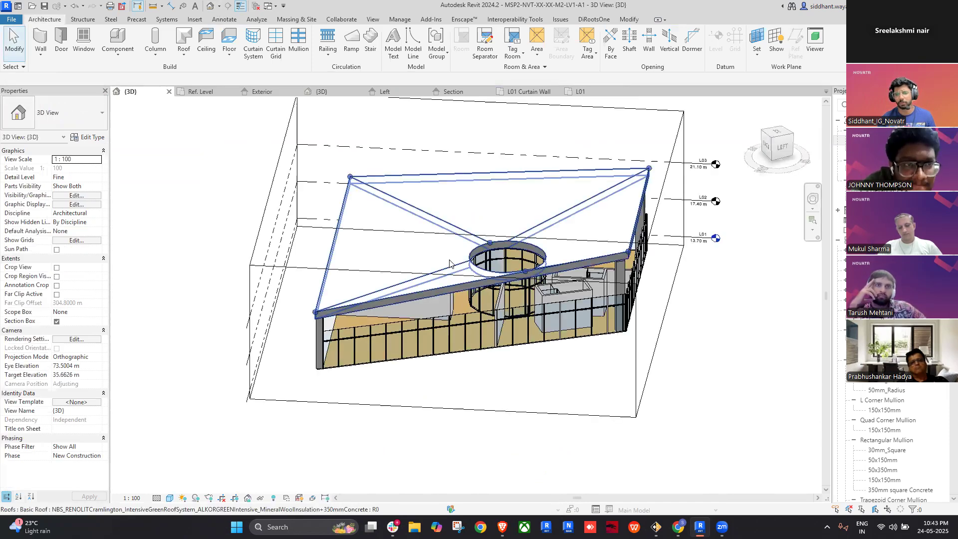
{"action": "left_click", "coordinate": [465, 318]}
{"action": "middle_click_drag", "start_coordinate": [465, 317], "coordinate": [485, 303], "text": "shift"}
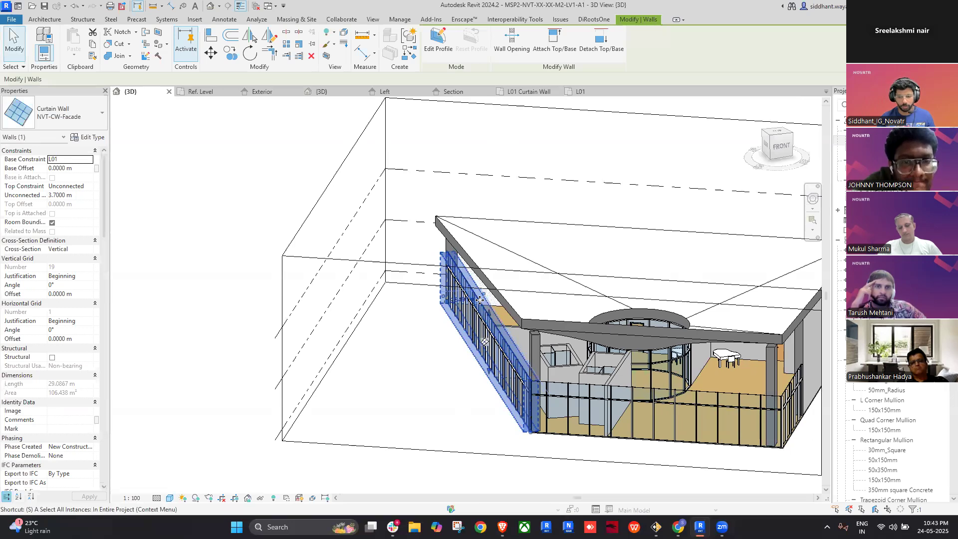
{"action": "key", "text": "Escape"}
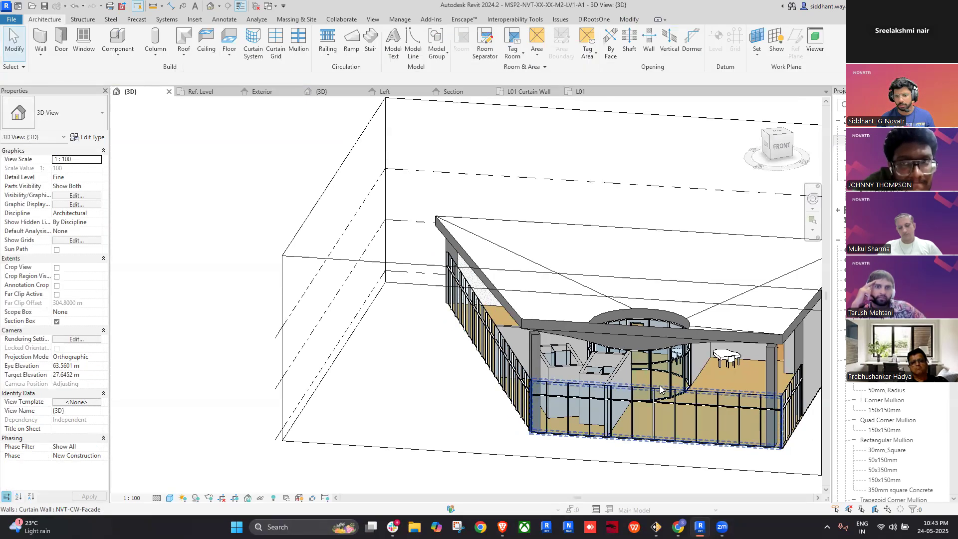
{"action": "left_click", "coordinate": [661, 389]}
{"action": "middle_click_drag", "start_coordinate": [660, 389], "coordinate": [541, 365]}
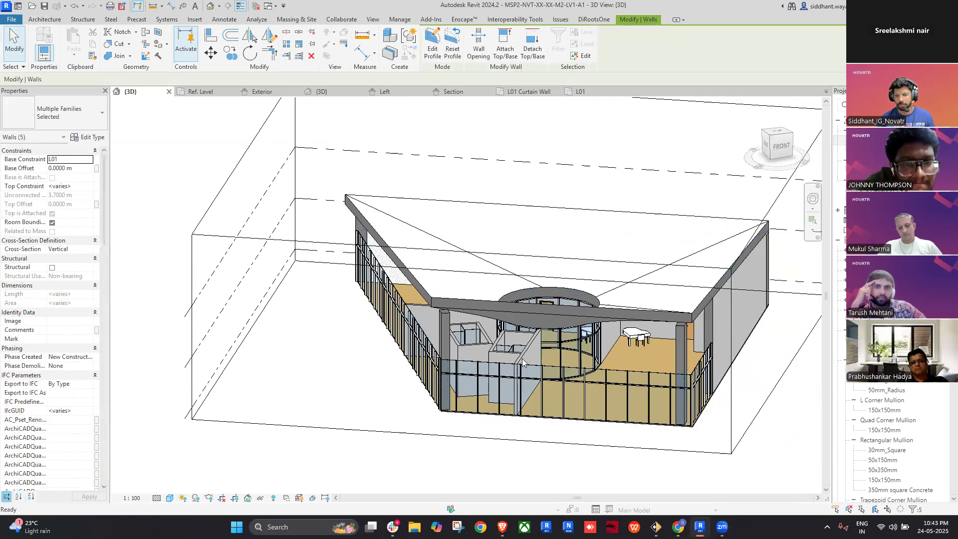
{"action": "key", "text": "Escape"}
- Select the three facade curtain walls, filter out any curtain wall mullions, and attach the wall tops to the roof
{"action": "left_click", "coordinate": [541, 366]}
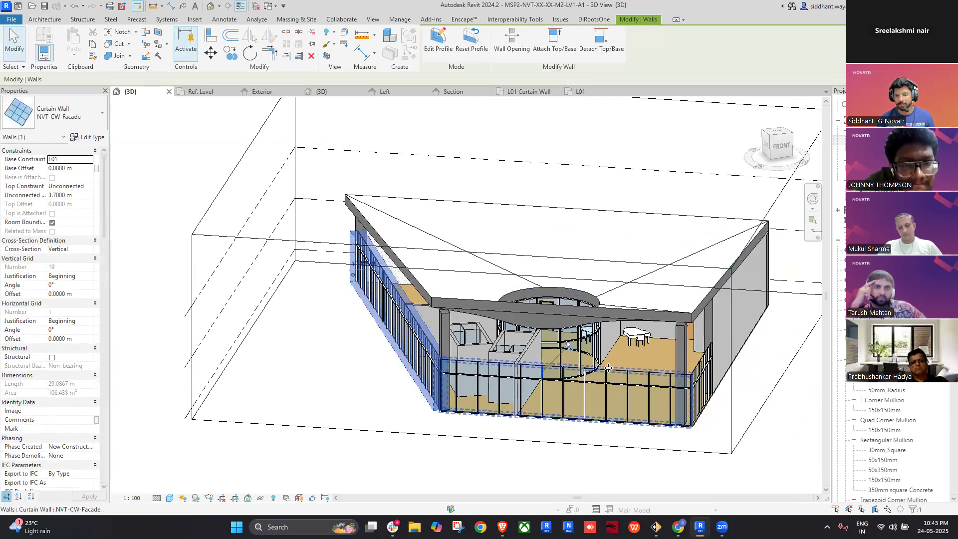
{"action": "left_click", "coordinate": [728, 366], "text": "ctrl"}
{"action": "left_click", "coordinate": [701, 359], "text": "ctrl"}
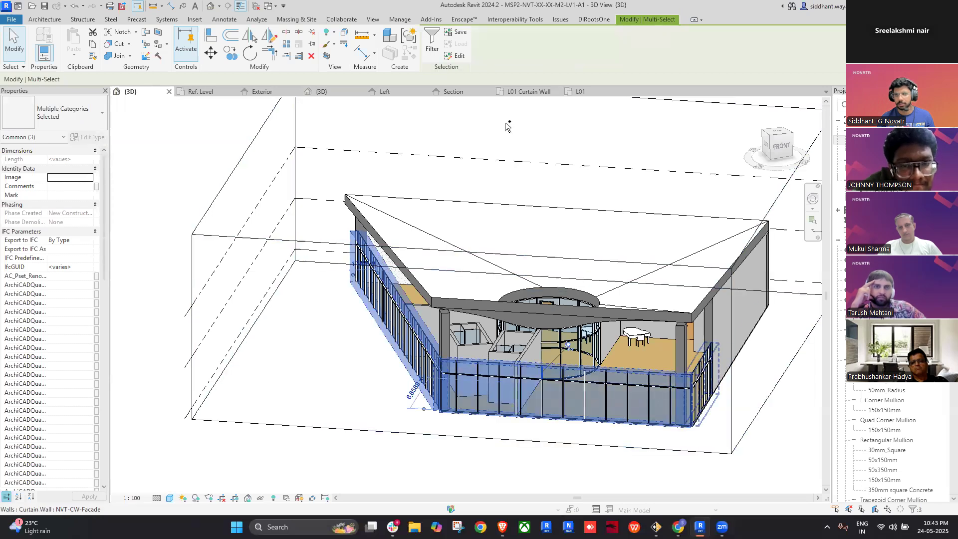
{"action": "left_click", "coordinate": [432, 41]}
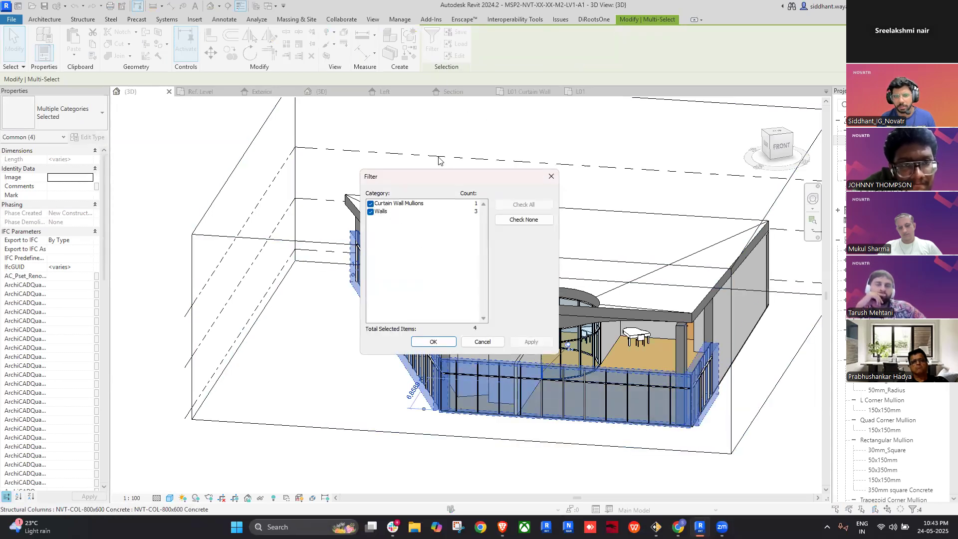
{"action": "left_click", "coordinate": [370, 203]}
{"action": "left_click", "coordinate": [433, 342]}
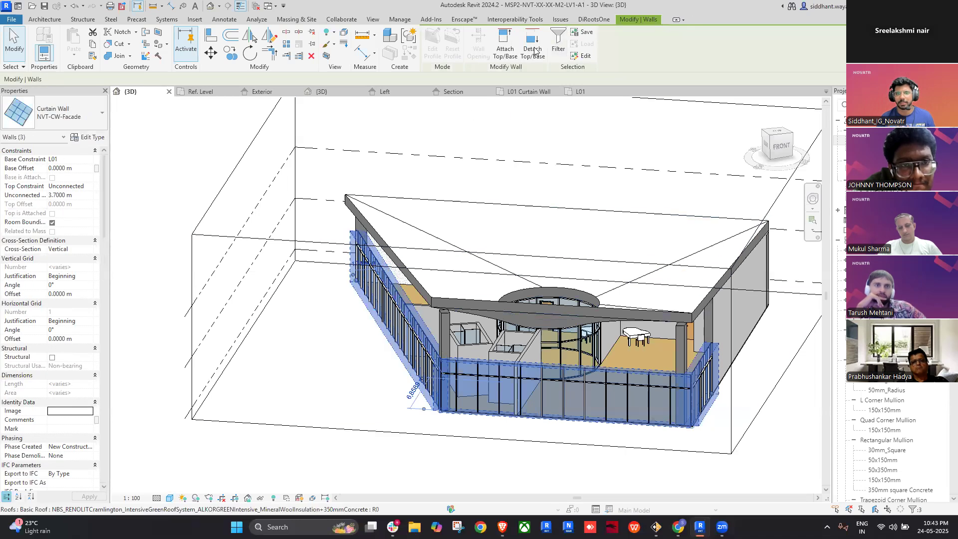
{"action": "left_click", "coordinate": [533, 49]}
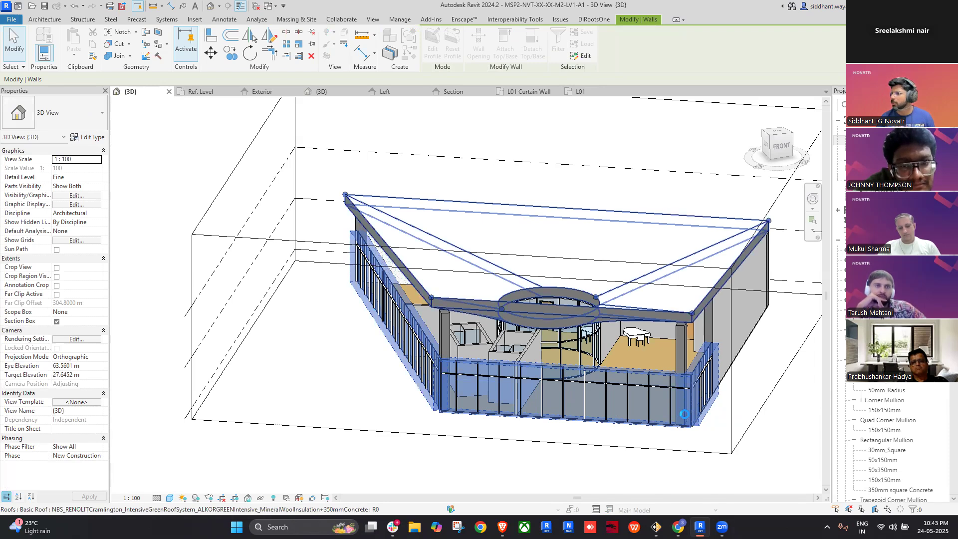
{"action": "left_click", "coordinate": [714, 443]}
- Change the stacked corner mullions on L01 to Trapezoid Corner Mullion 300x150mm, deleting the overlapping mullions of the neighbouring wall
{"action": "scroll", "coordinate": [714, 442], "scroll_direction": "up", "scroll_amount": 5}
{"action": "middle_click_drag", "start_coordinate": [714, 443], "coordinate": [651, 370], "text": "shift"}
{"action": "left_click", "coordinate": [554, 260]}
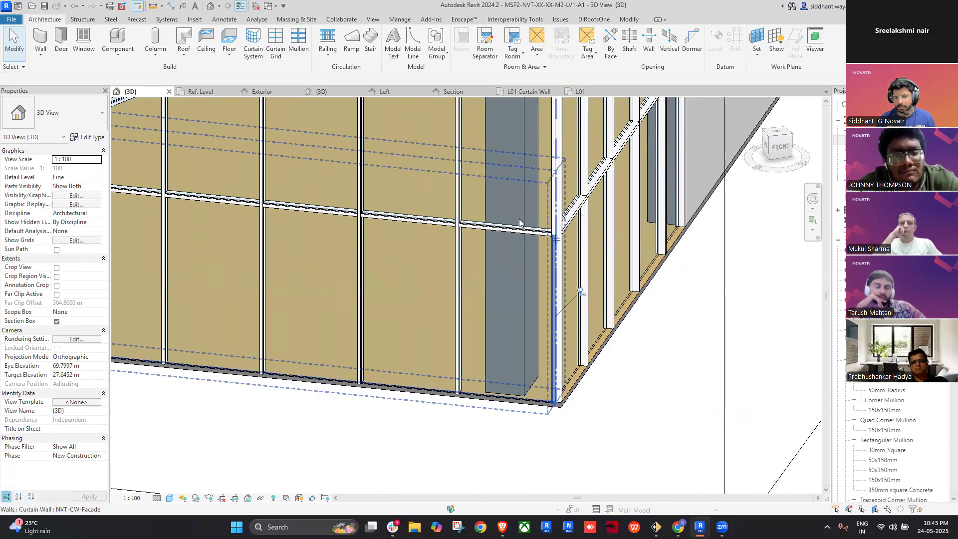
{"action": "left_click", "coordinate": [554, 204], "text": "ctrl"}
{"action": "scroll", "coordinate": [555, 204], "scroll_direction": "up", "scroll_amount": 3}
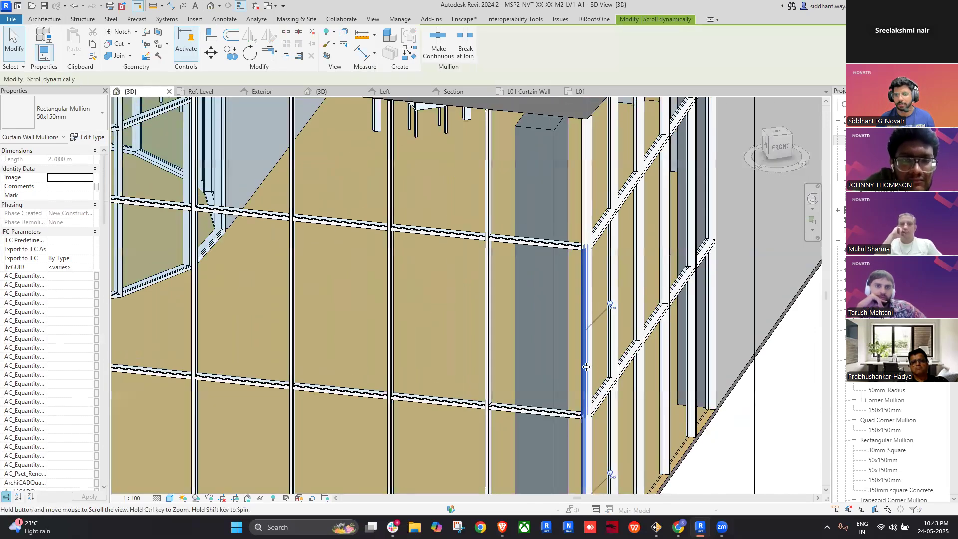
{"action": "left_click", "coordinate": [587, 207], "text": "ctrl"}
{"action": "left_click", "coordinate": [580, 91]}
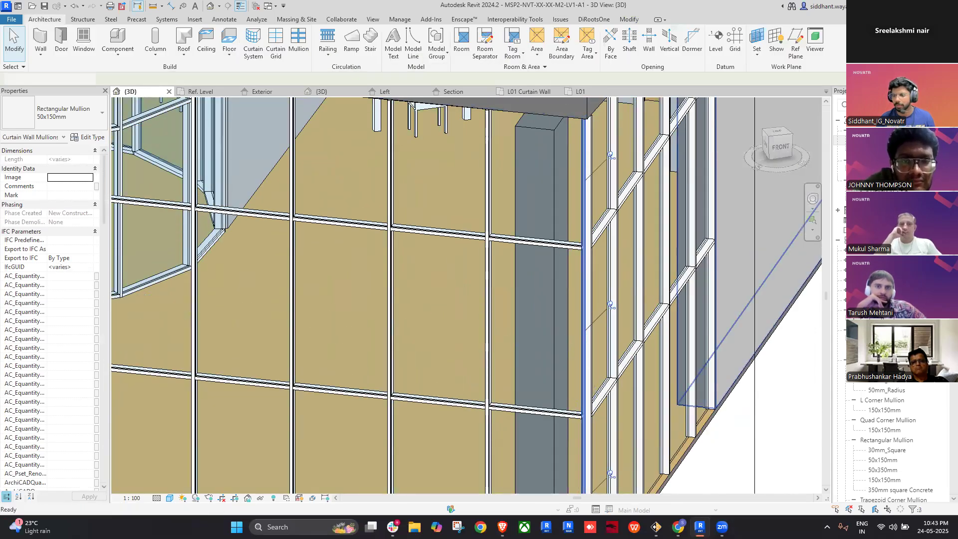
{"action": "scroll", "coordinate": [530, 269], "scroll_direction": "up", "scroll_amount": 8}
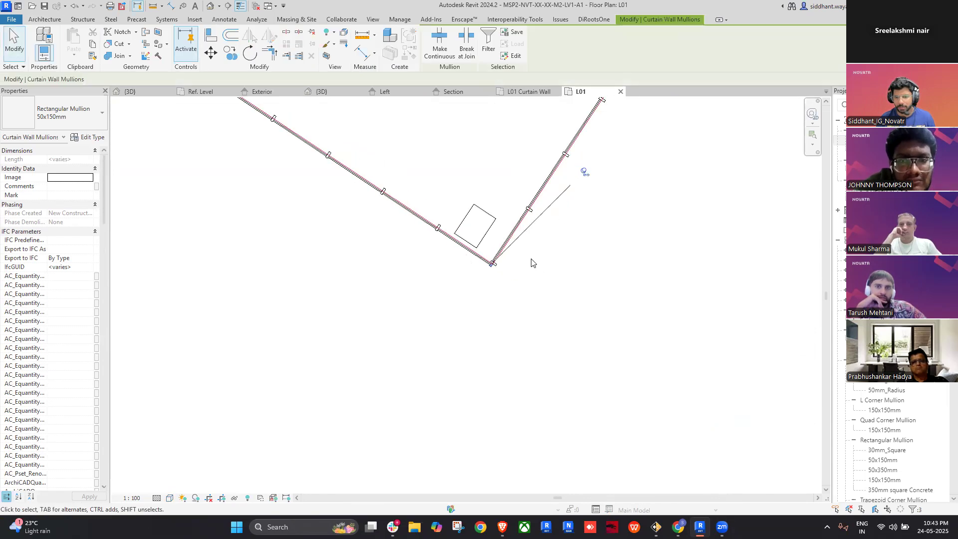
{"action": "scroll", "coordinate": [483, 325], "scroll_direction": "down", "scroll_amount": 5}
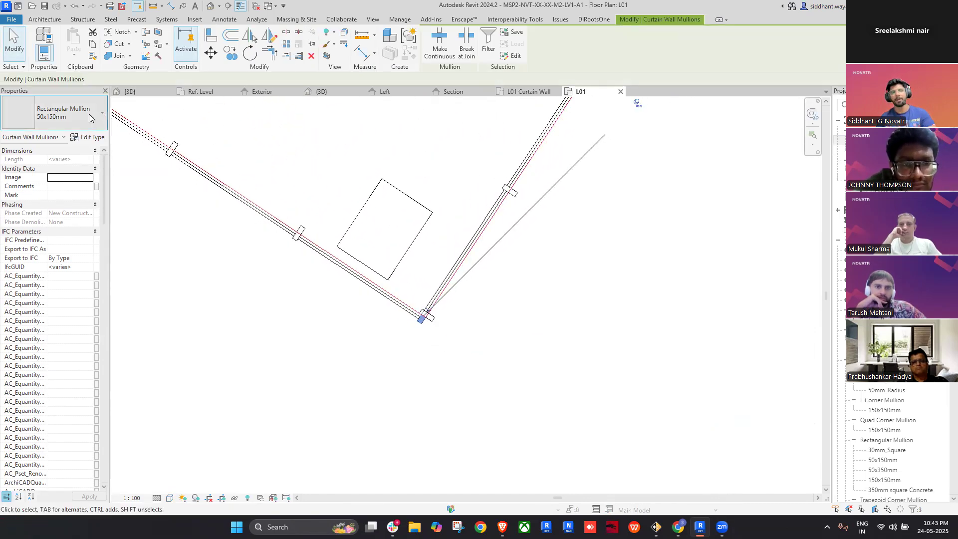
{"action": "left_click", "coordinate": [73, 107]}
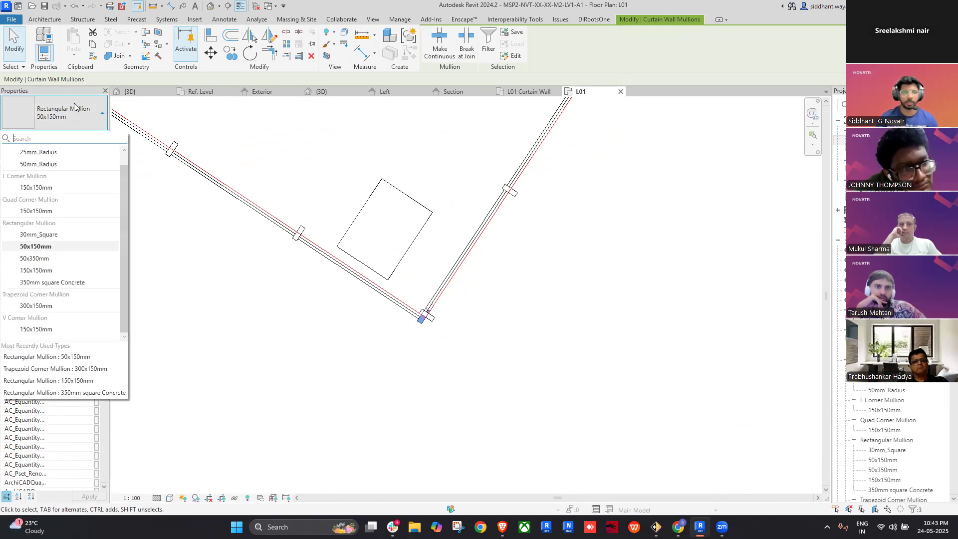
{"action": "left_click", "coordinate": [46, 306]}
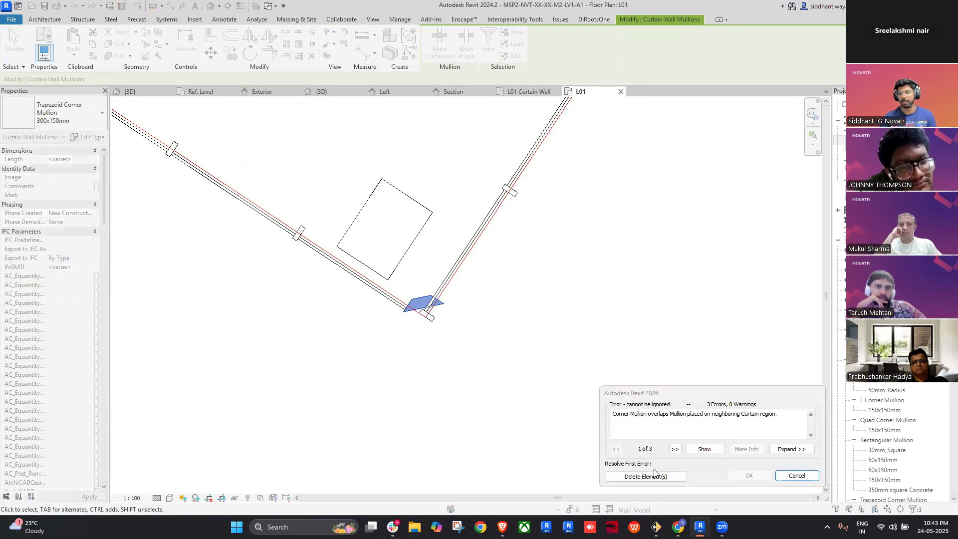
{"action": "scroll", "coordinate": [434, 324], "scroll_direction": "up", "scroll_amount": 3}
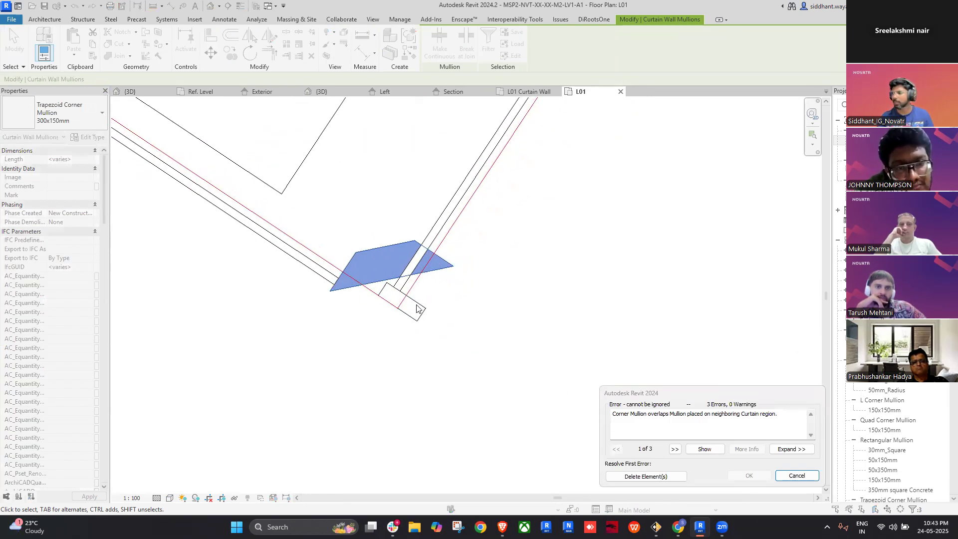
{"action": "left_click", "coordinate": [671, 476]}
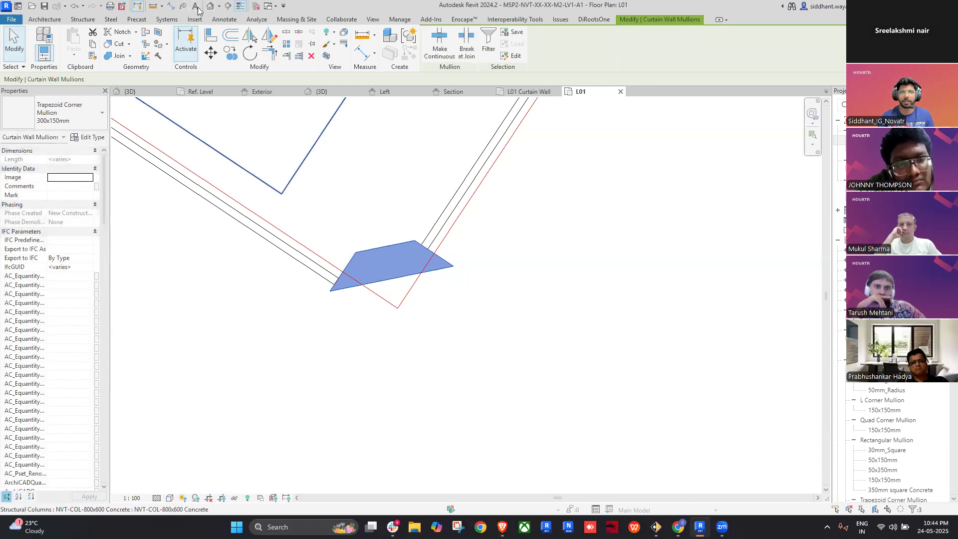
- In the 3D view, delete one vertical mullion in the lowest row of the facade near the corner column
{"action": "key", "text": "ctrl+Tab"}
{"action": "scroll", "coordinate": [569, 292], "scroll_direction": "down", "scroll_amount": 5}
{"action": "middle_click_drag", "start_coordinate": [519, 309], "coordinate": [583, 299], "text": "shift"}
{"action": "middle_click_drag", "start_coordinate": [582, 299], "coordinate": [494, 332]}
{"action": "scroll", "coordinate": [529, 280], "scroll_direction": "up", "scroll_amount": 5}
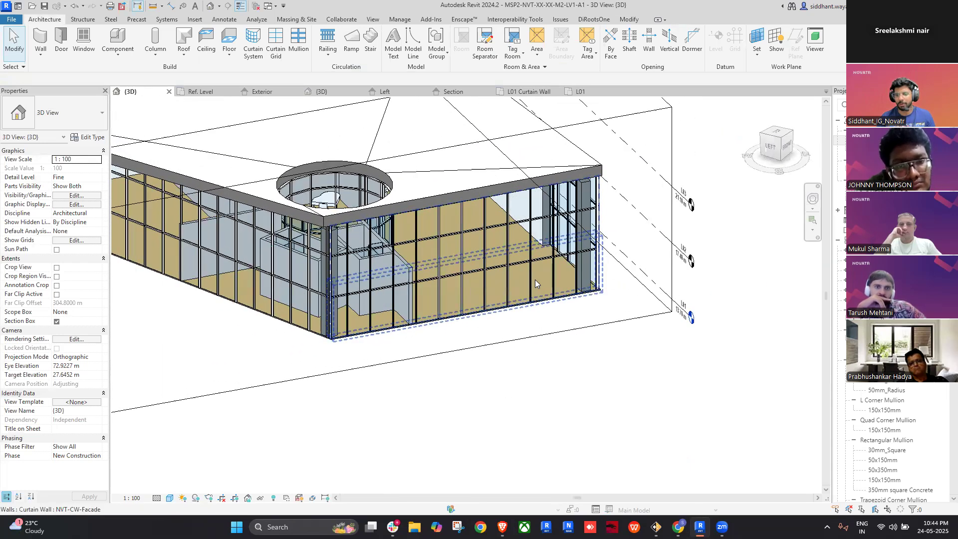
{"action": "left_click", "coordinate": [523, 280]}
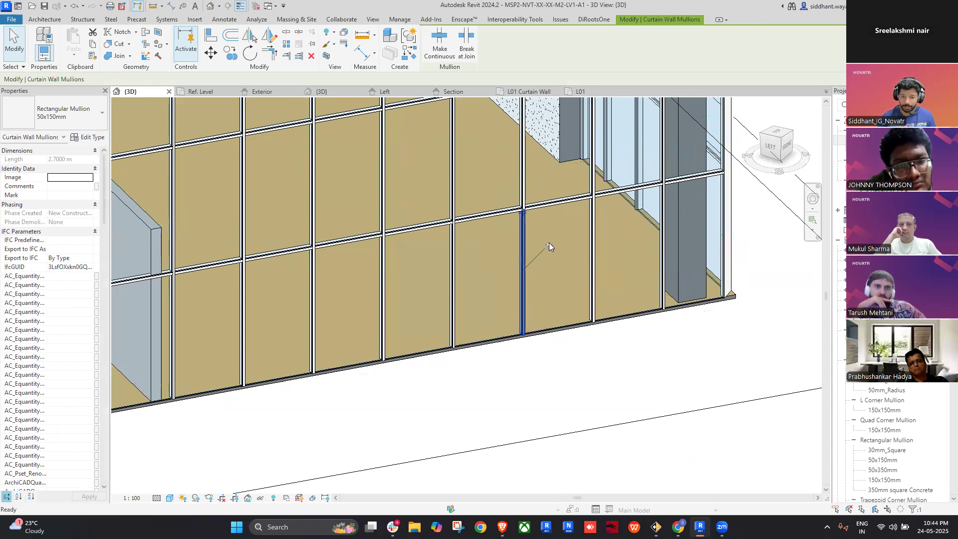
{"action": "key", "text": "Delete"}
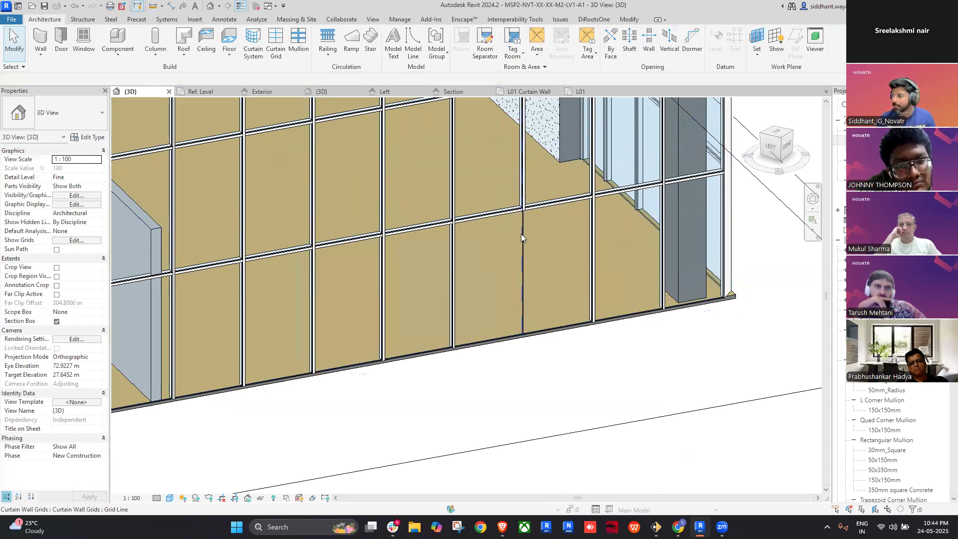
- Remove the lowest grid line segment where the mullion was deleted, merging the two adjacent glass panels
{"action": "scroll", "coordinate": [520, 234], "scroll_direction": "up", "scroll_amount": 2}
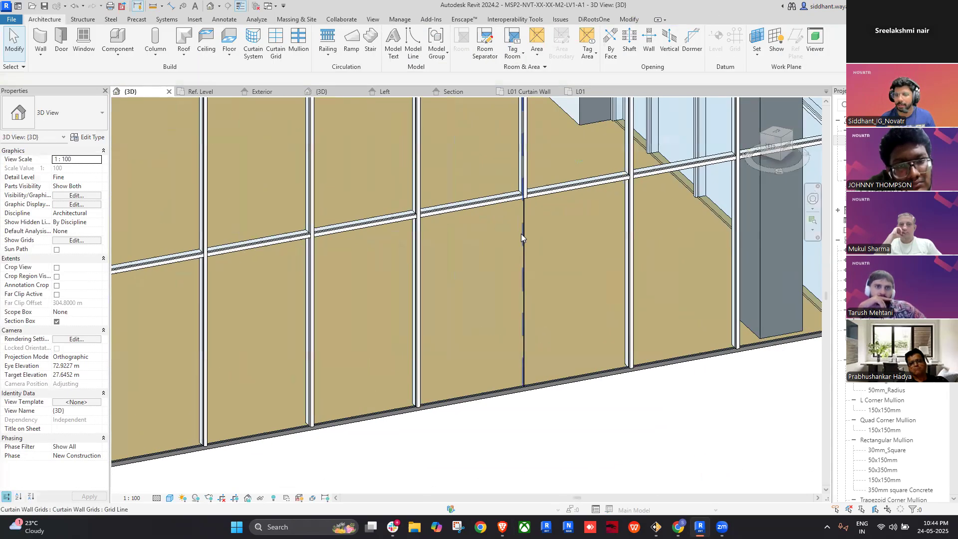
{"action": "left_click", "coordinate": [523, 271]}
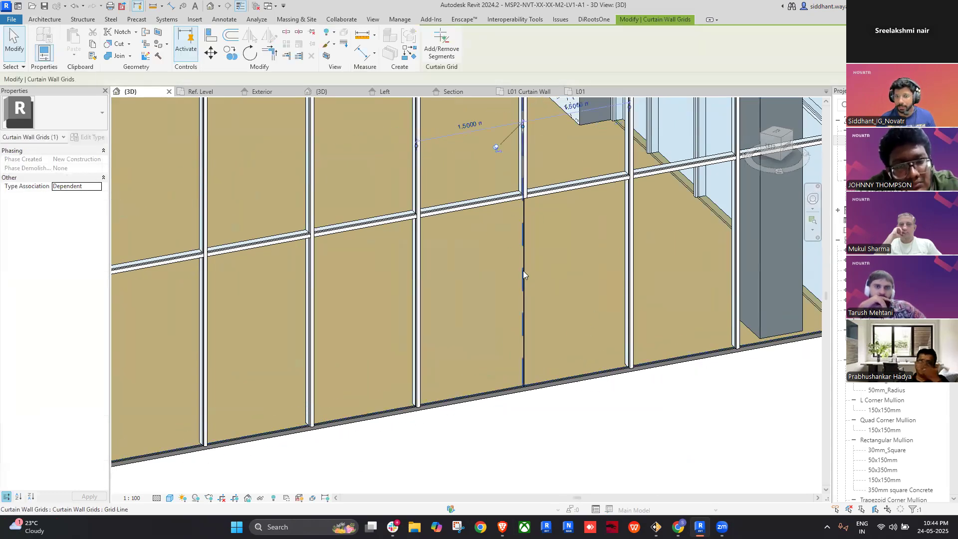
{"action": "left_click", "coordinate": [441, 45]}
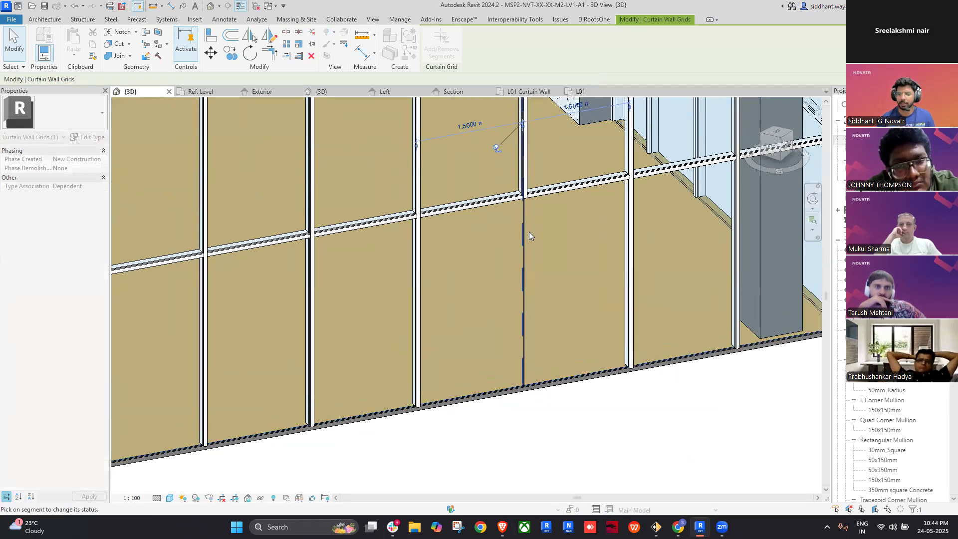
{"action": "key", "text": "Escape"}
{"action": "key", "text": "Escape"}
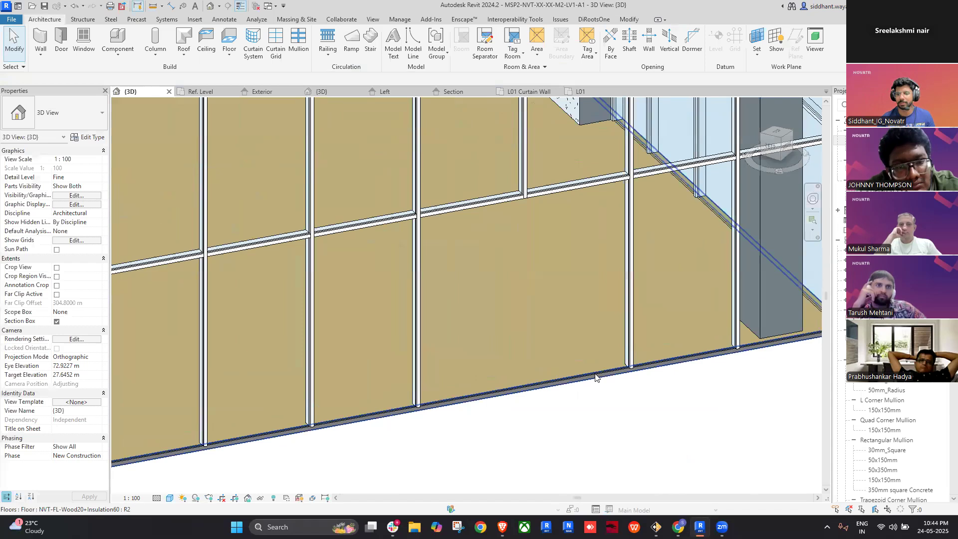
- Replace the merged glazed panel in the facade's lowest row with the Doors_Dbl_Glass_1: Glass_Dbl_Door type
{"action": "left_click", "coordinate": [509, 283]}
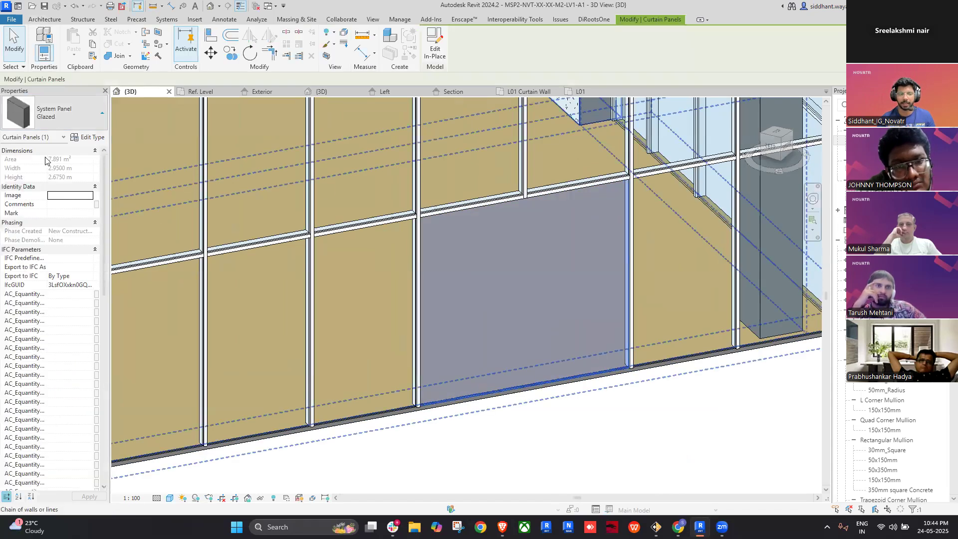
{"action": "left_click", "coordinate": [55, 118]}
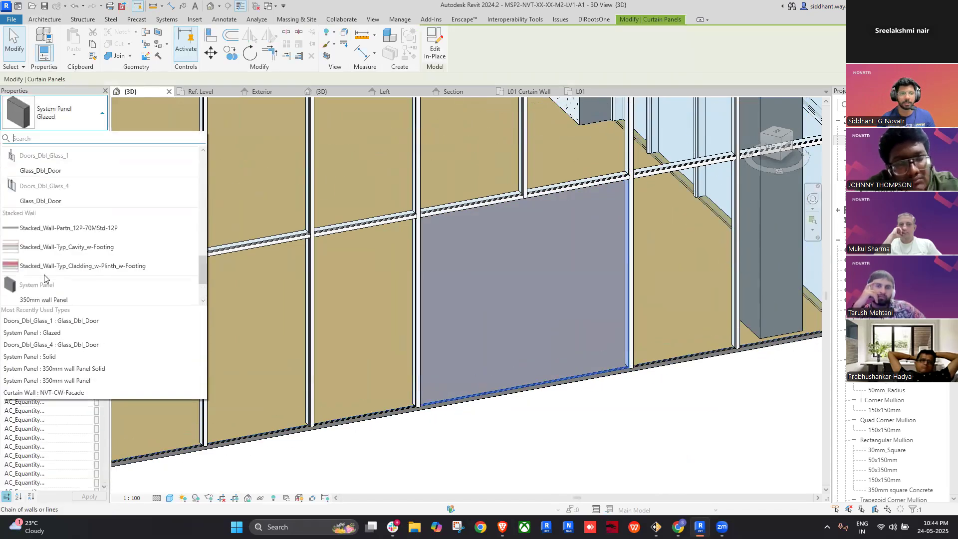
{"action": "left_click", "coordinate": [60, 171]}
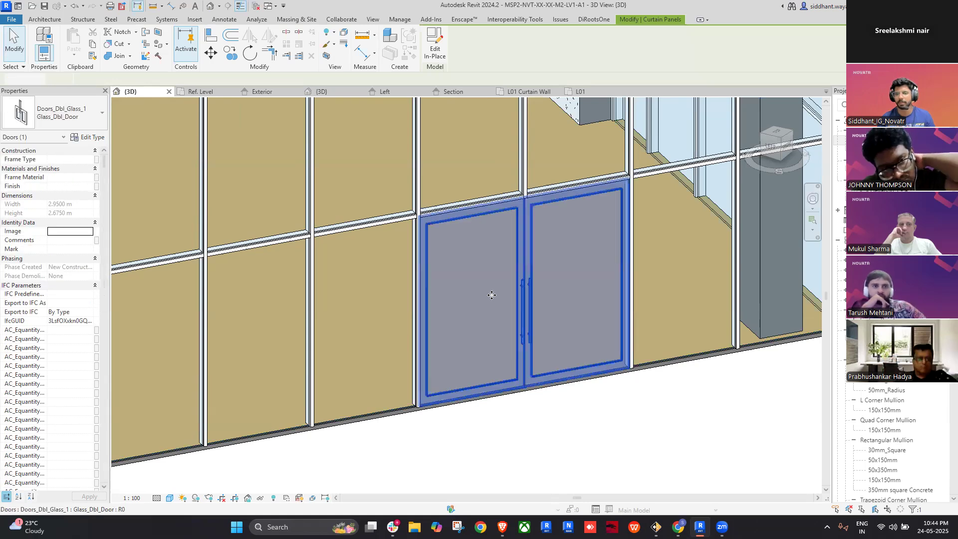
{"action": "scroll", "coordinate": [492, 295], "scroll_direction": "down", "scroll_amount": 2}
{"action": "left_click", "coordinate": [577, 380]}
{"action": "mouse_move", "coordinate": [590, 387]}
{"action": "middle_mouse_down", "text": "shift"}
{"action": "mouse_move", "coordinate": [603, 404]}
{"action": "mouse_move", "coordinate": [600, 377]}
{"action": "mouse_move", "coordinate": [598, 389]}
{"action": "middle_mouse_up", "text": "shift"}
{"action": "scroll", "coordinate": [600, 378], "scroll_direction": "down", "scroll_amount": 1}
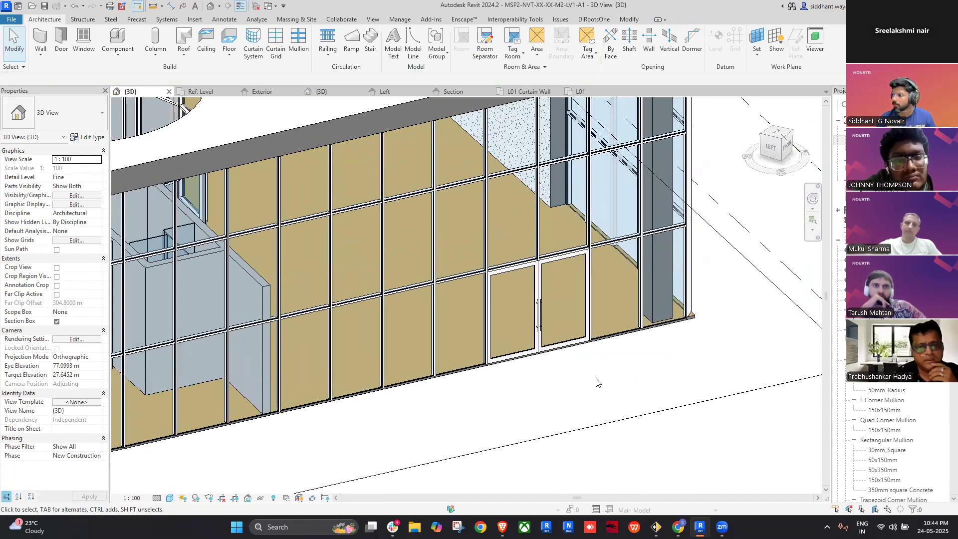
{"action": "scroll", "coordinate": [601, 375], "scroll_direction": "down", "scroll_amount": 1}
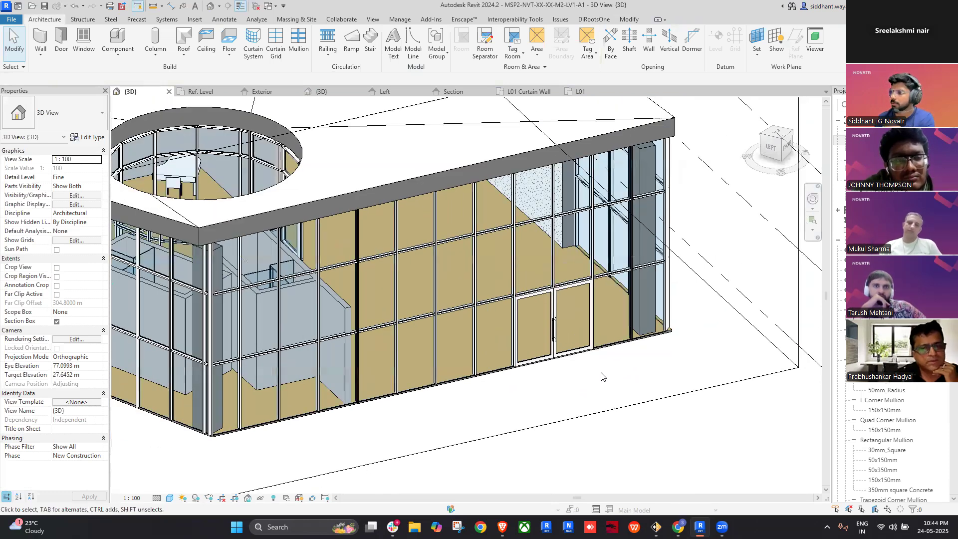
{"action": "scroll", "coordinate": [567, 326], "scroll_direction": "up", "scroll_amount": 2}
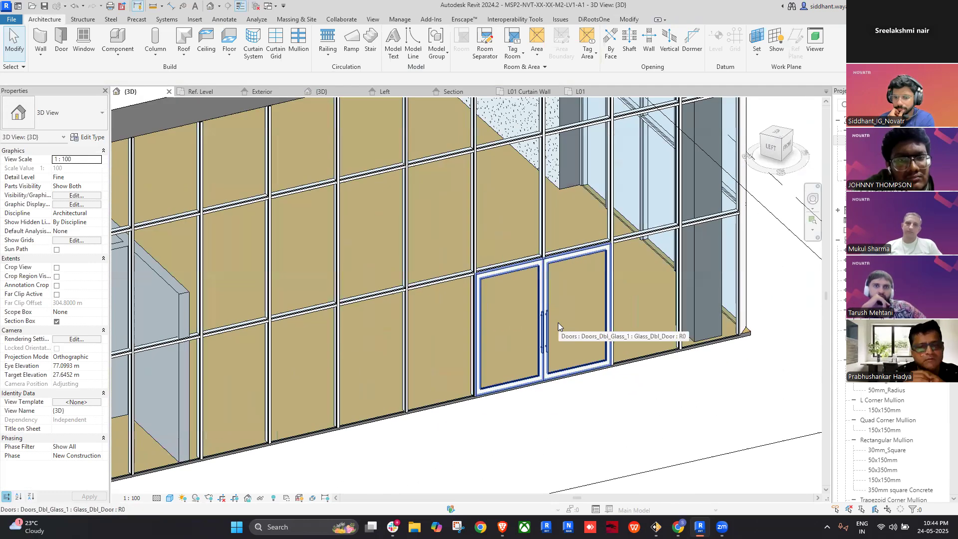
{"action": "left_click", "coordinate": [558, 323]}
{"action": "scroll", "coordinate": [553, 319], "scroll_direction": "down", "scroll_amount": 3}
{"action": "scroll", "coordinate": [448, 309], "scroll_direction": "up", "scroll_amount": 5}
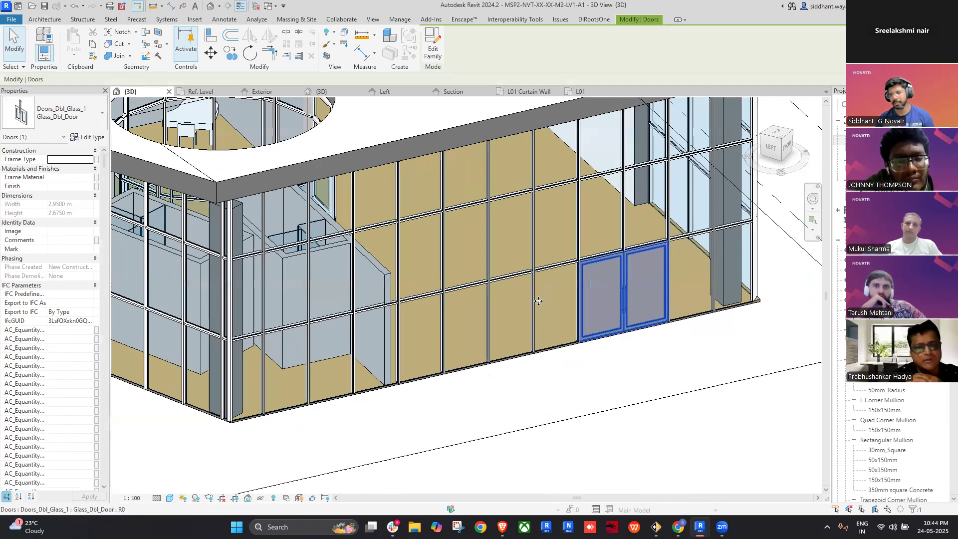
{"action": "key", "text": "Escape"}
- Delete the lowest-row vertical mullion two bays from the new double door, on the side away from the corner column
{"action": "left_click", "coordinate": [436, 307]}
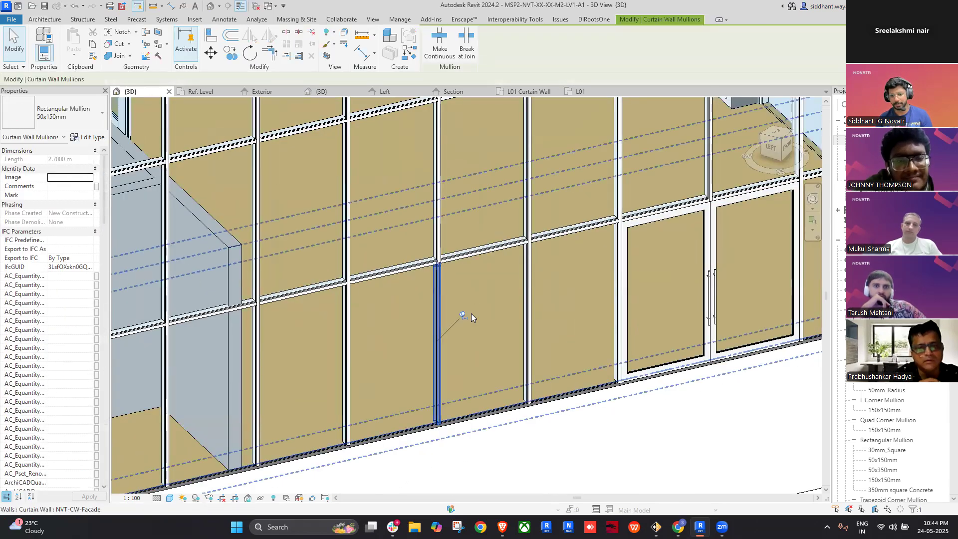
{"action": "key", "text": "Delete"}
{"action": "scroll", "coordinate": [457, 315], "scroll_direction": "up", "scroll_amount": 4}
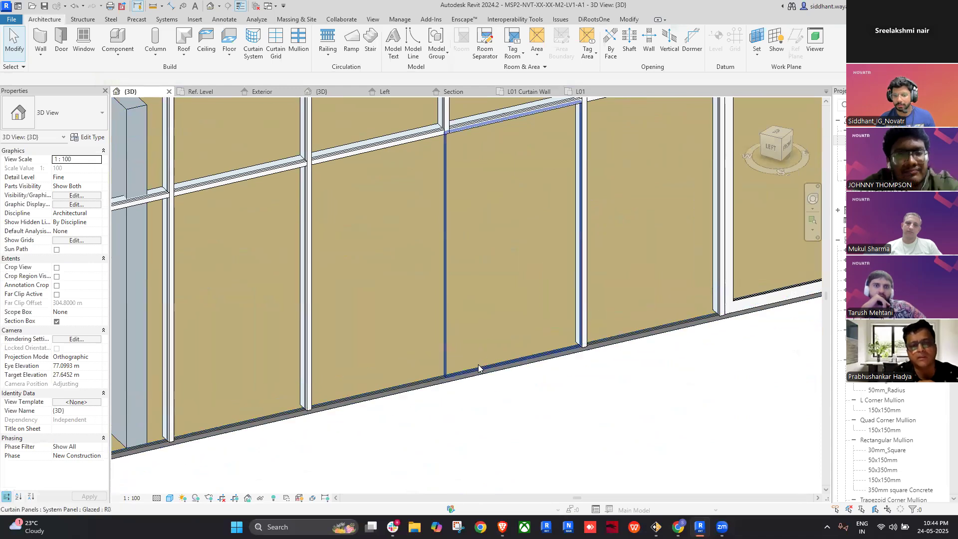
- Change the two glazed panels on either side of the deleted mullion to Doors_Dbl_Glass_1: Glass_Dbl_Door, keeping the grid line between them
{"action": "left_click", "coordinate": [478, 366]}
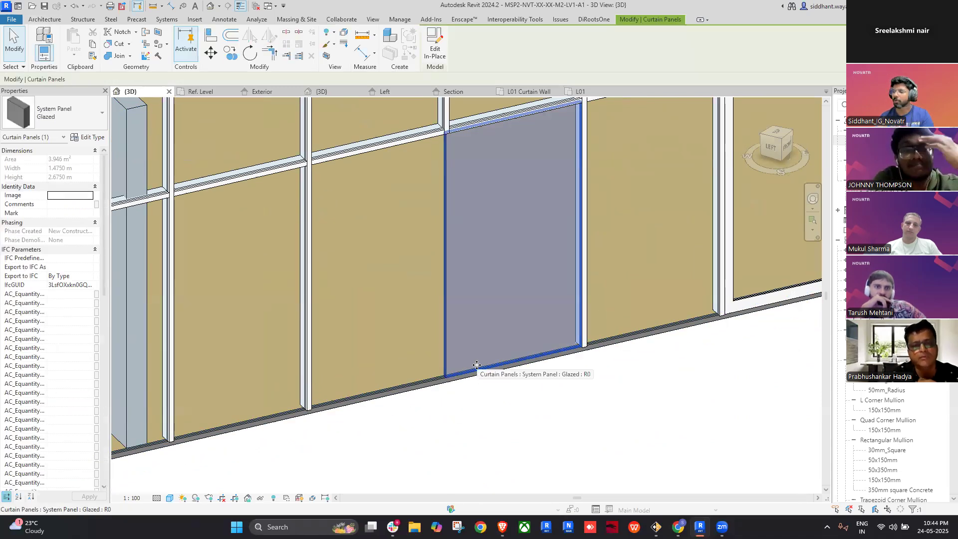
{"action": "key", "text": "Tab"}
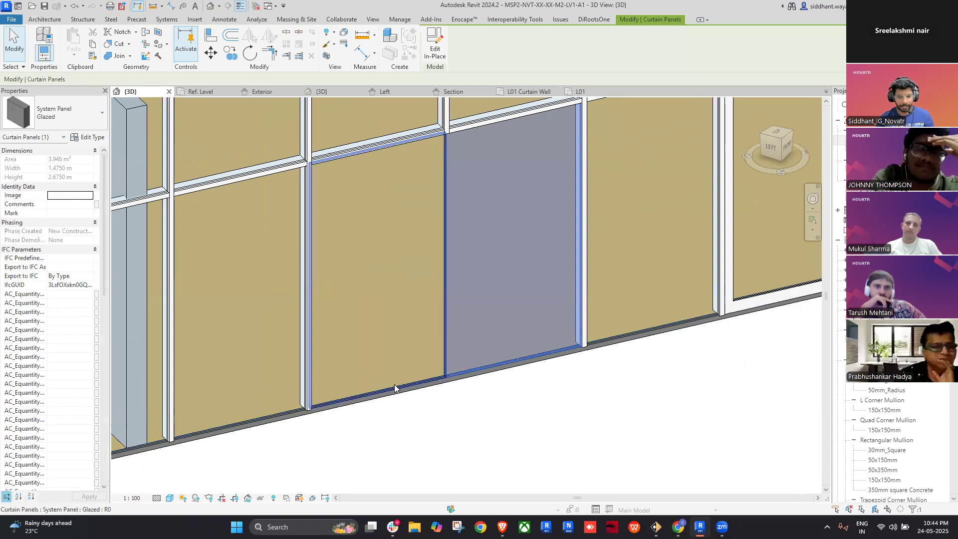
{"action": "left_click", "coordinate": [394, 387], "text": "ctrl"}
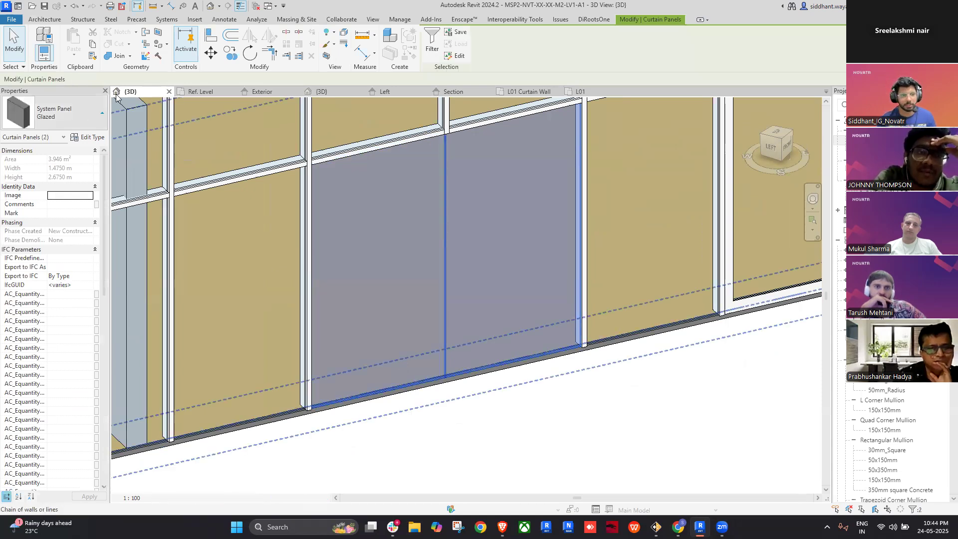
{"action": "left_click", "coordinate": [55, 113]}
{"action": "scroll", "coordinate": [60, 244], "scroll_direction": "up", "scroll_amount": 3}
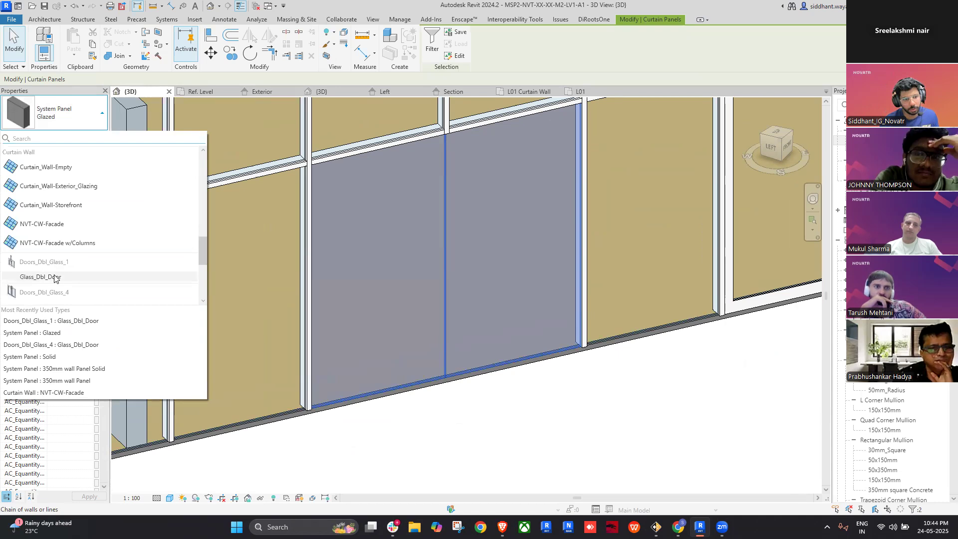
{"action": "left_click", "coordinate": [88, 274]}
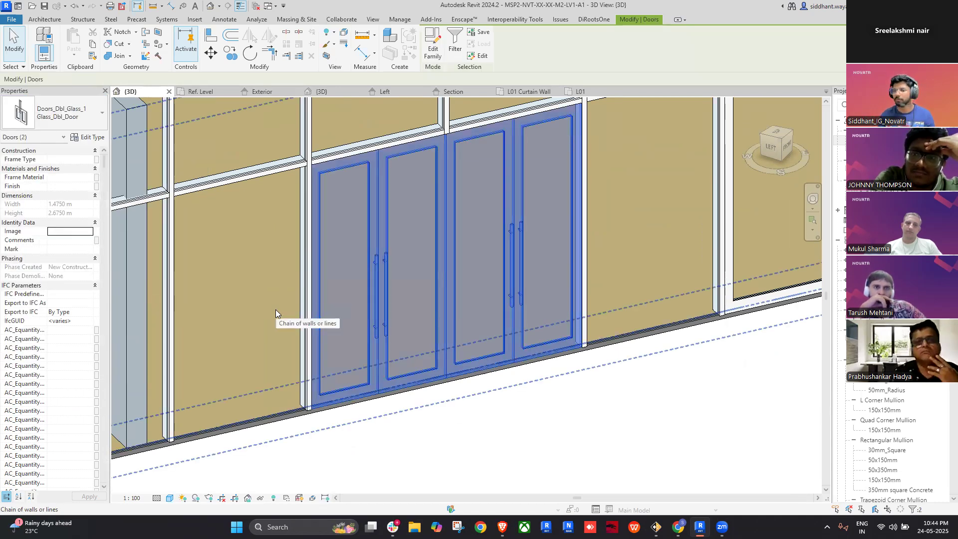
{"action": "key", "text": "Escape"}
{"action": "scroll", "coordinate": [441, 273], "scroll_direction": "down", "scroll_amount": 3}
{"action": "middle_click_drag", "start_coordinate": [443, 268], "coordinate": [456, 313]}
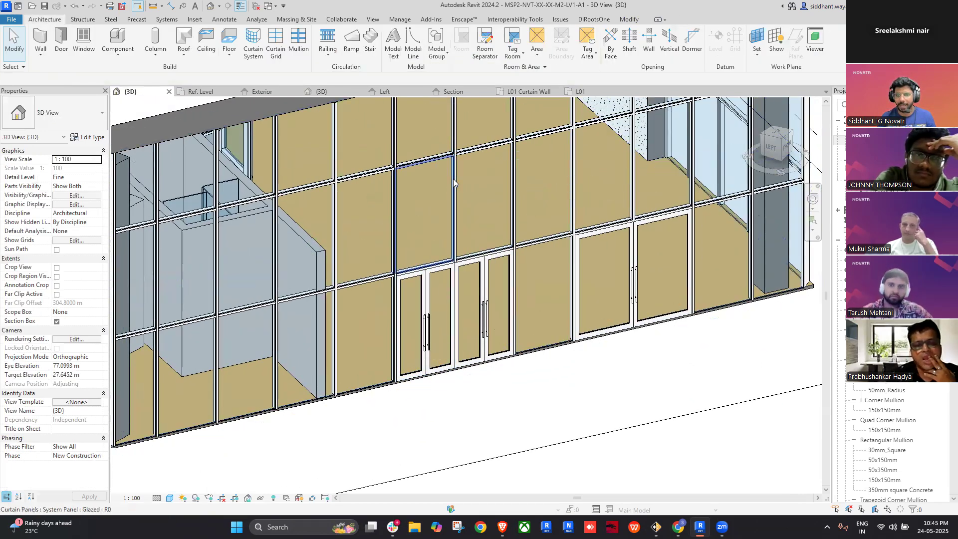
- Remove the upper horizontal grid segment in the bay beside the paired doors, deleting its mullion to join the two panels
{"action": "key", "text": "Tab"}
{"action": "key", "text": "Tab"}
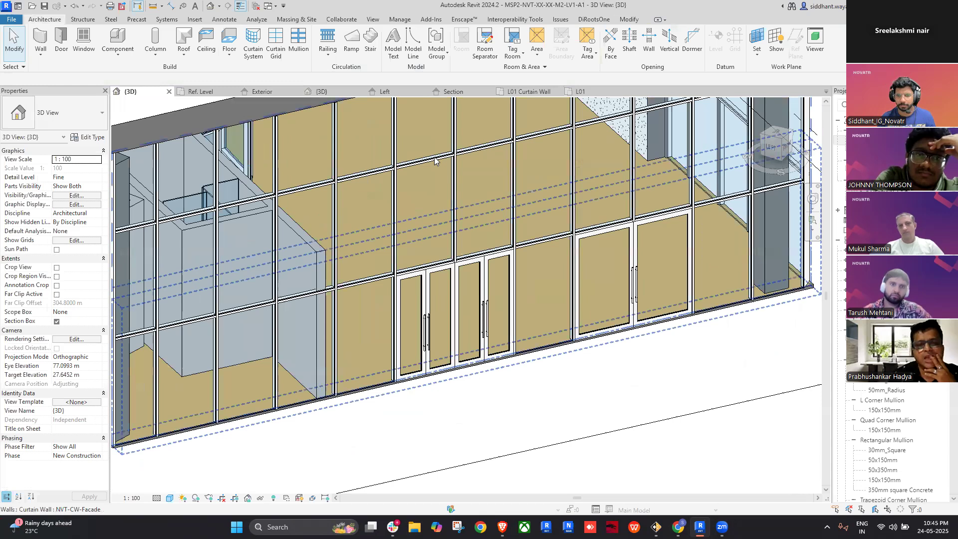
{"action": "left_click", "coordinate": [434, 157]}
{"action": "scroll", "coordinate": [434, 158], "scroll_direction": "up", "scroll_amount": 3}
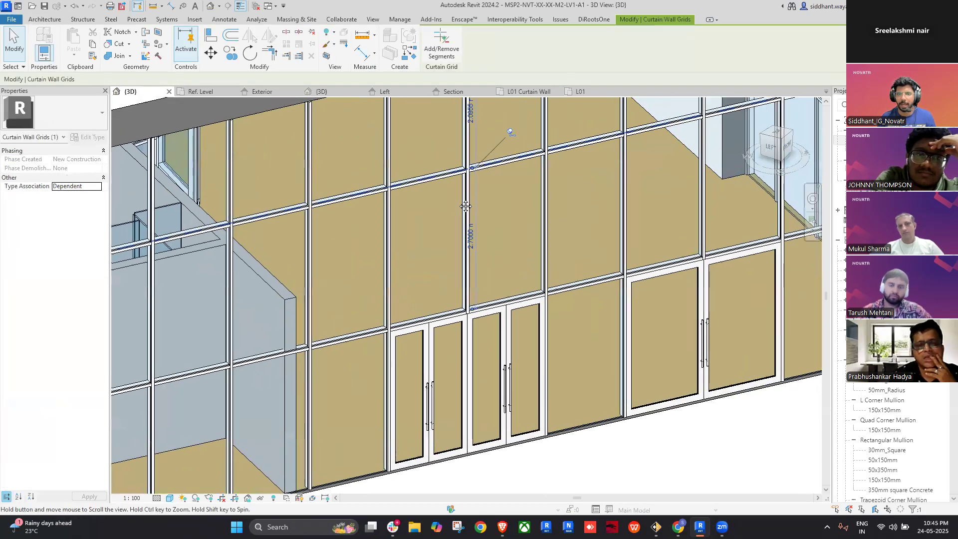
{"action": "left_click", "coordinate": [367, 225]}
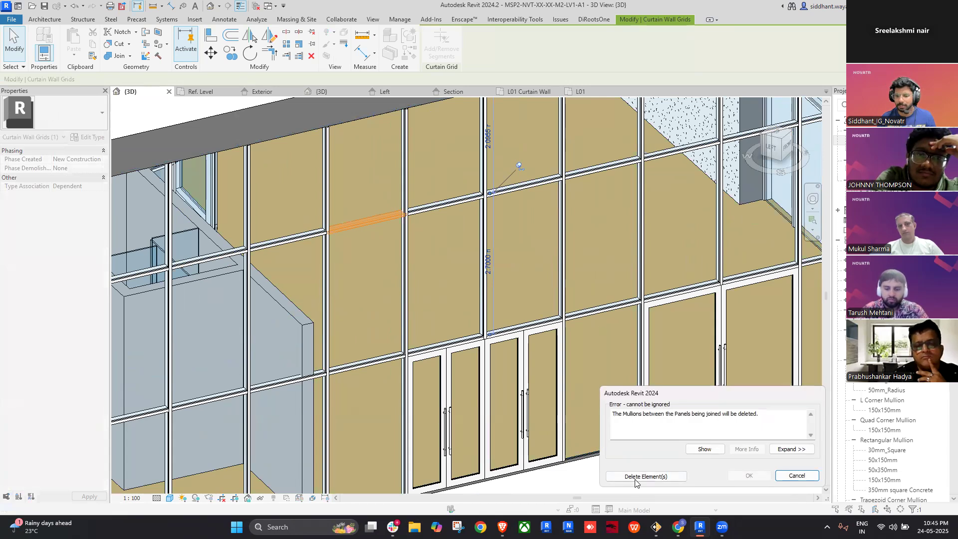
{"action": "left_click", "coordinate": [635, 477]}
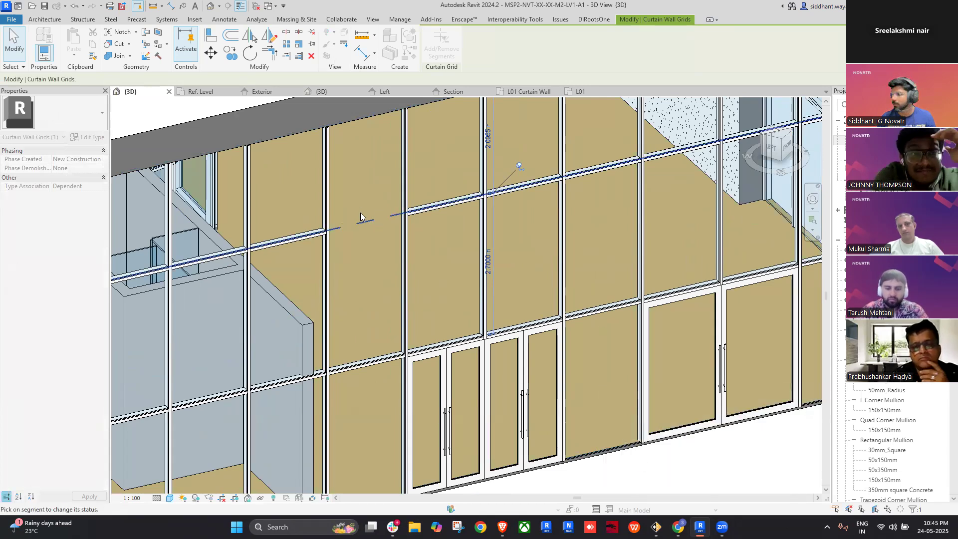
{"action": "key", "text": "Escape"}
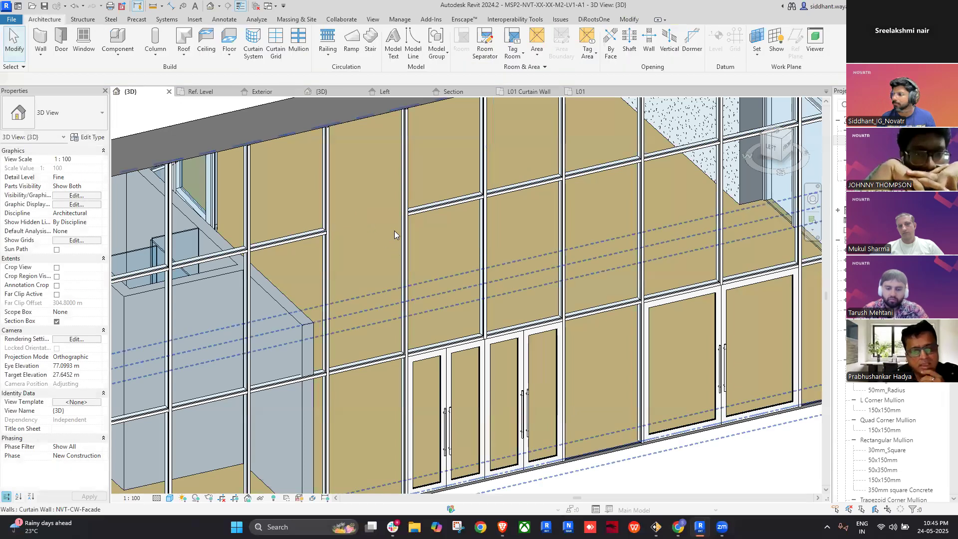
- Inspect the facade's double doors in 3D and check how they appear in the L01 Curtain Wall plan
{"action": "middle_click_drag", "start_coordinate": [591, 322], "coordinate": [580, 224]}
{"action": "scroll", "coordinate": [457, 328], "scroll_direction": "up", "scroll_amount": 3}
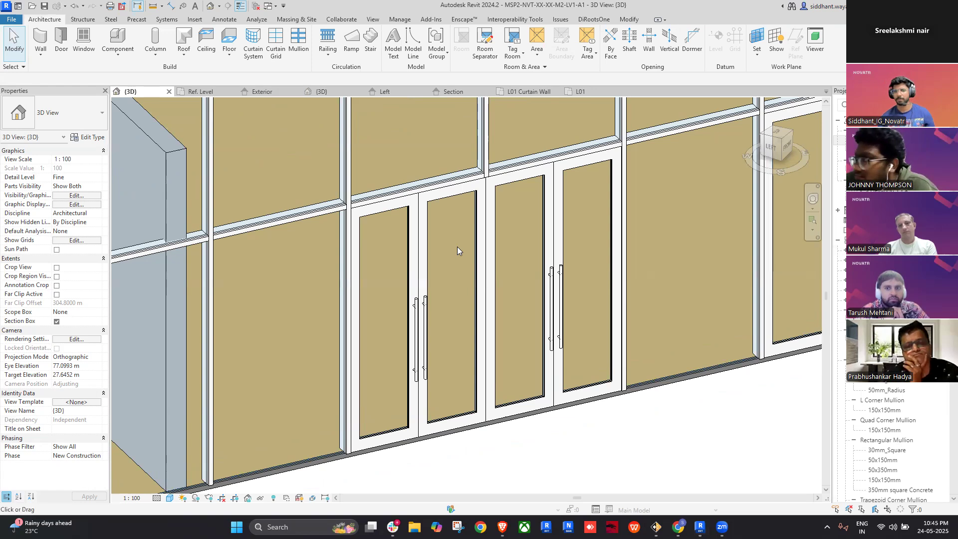
{"action": "scroll", "coordinate": [457, 247], "scroll_direction": "down", "scroll_amount": 2}
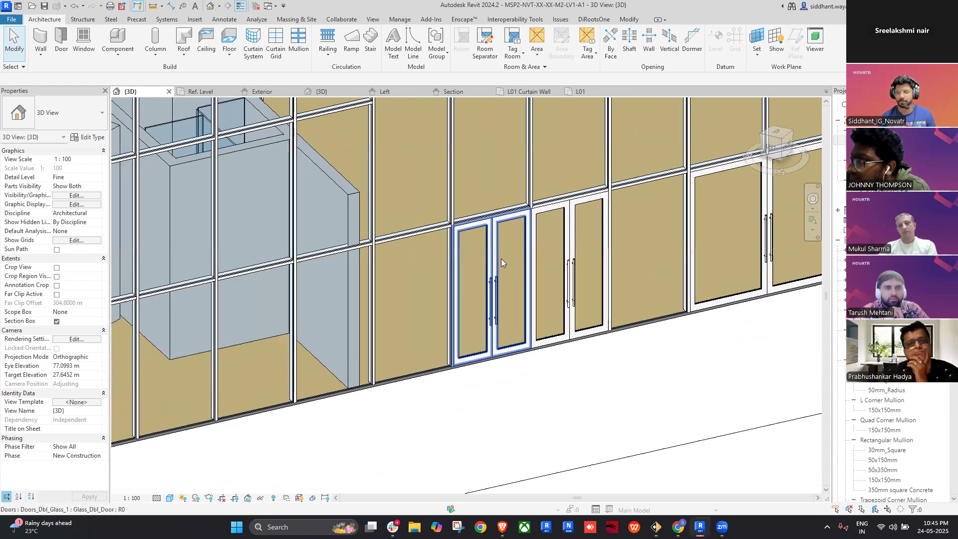
{"action": "scroll", "coordinate": [501, 259], "scroll_direction": "down", "scroll_amount": 4}
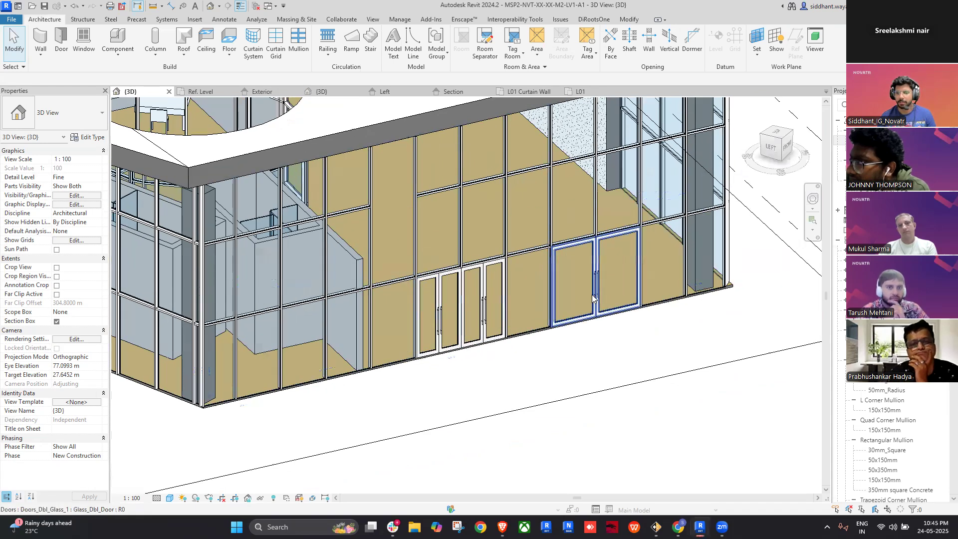
{"action": "scroll", "coordinate": [591, 294], "scroll_direction": "up", "scroll_amount": 3}
{"action": "middle_click_drag", "start_coordinate": [578, 302], "coordinate": [468, 360]}
{"action": "scroll", "coordinate": [468, 361], "scroll_direction": "down", "scroll_amount": 5}
{"action": "left_click", "coordinate": [529, 92]}
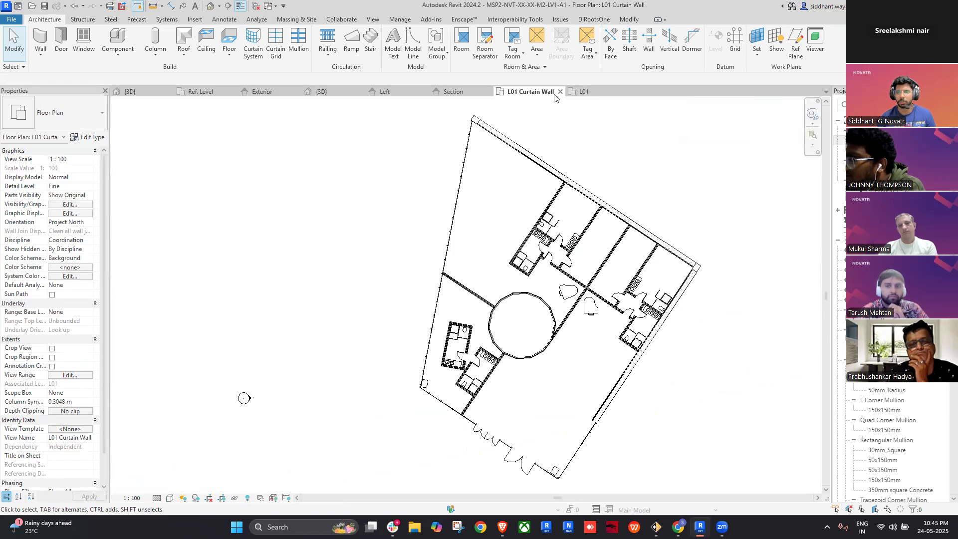
- View the open family's 3D view, and return to the project's 3D view of the facade
{"action": "left_click", "coordinate": [315, 93]}
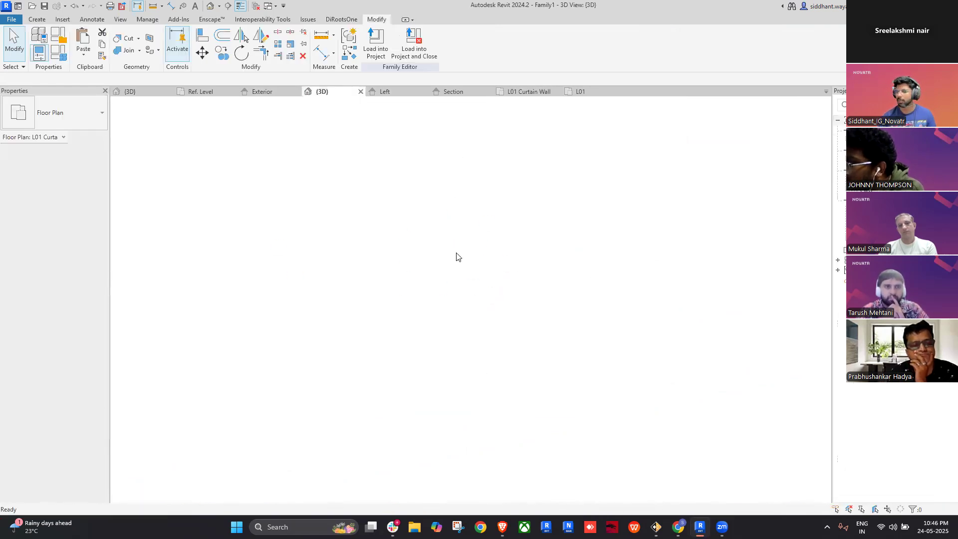
{"action": "scroll", "coordinate": [426, 280], "scroll_direction": "down", "scroll_amount": 3}
{"action": "scroll", "coordinate": [399, 272], "scroll_direction": "up", "scroll_amount": 4}
{"action": "scroll", "coordinate": [406, 252], "scroll_direction": "down", "scroll_amount": 2}
{"action": "left_click", "coordinate": [128, 94]}
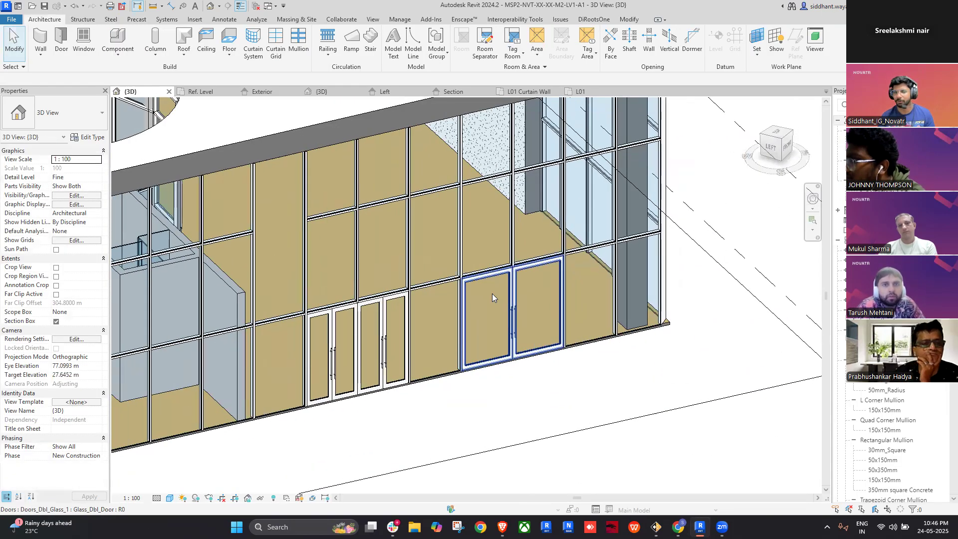
{"action": "middle_click_drag", "start_coordinate": [458, 332], "coordinate": [525, 336]}
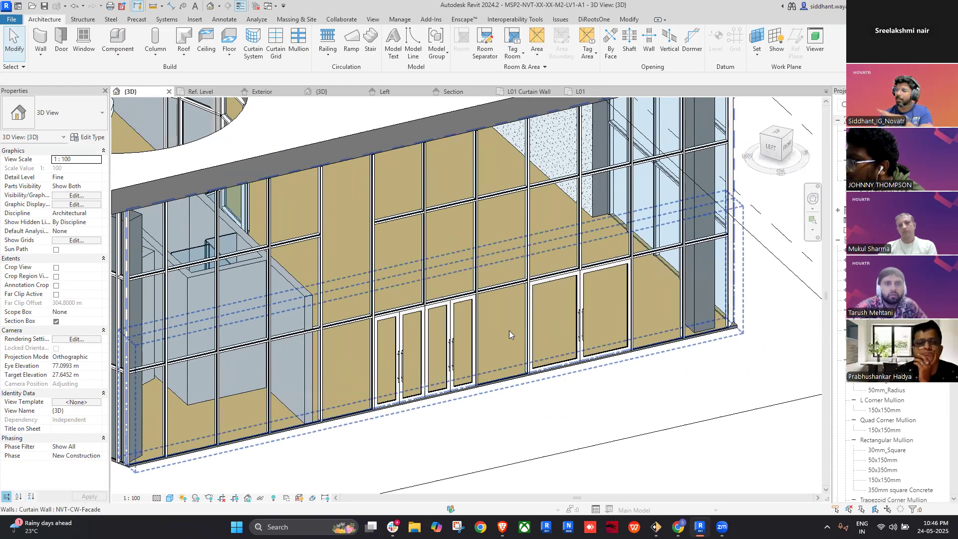
{"action": "middle_click_drag", "start_coordinate": [293, 145], "coordinate": [313, 167]}
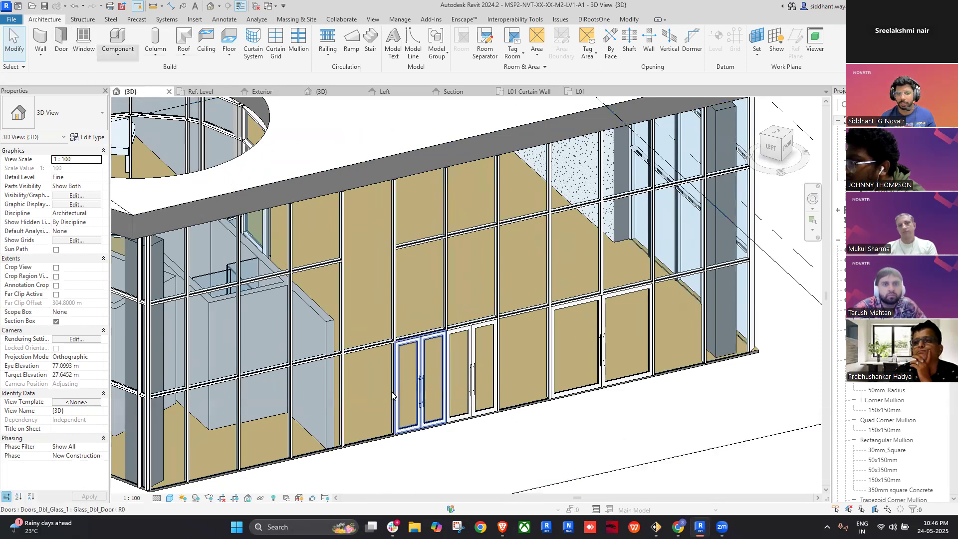
- Select the lowest-row glazed panel beside the paired doors and browse the wall and panel types available for it
{"action": "key", "text": "Tab"}
{"action": "key", "text": "Tab"}
{"action": "key", "text": "Tab"}
{"action": "key", "text": "Tab"}
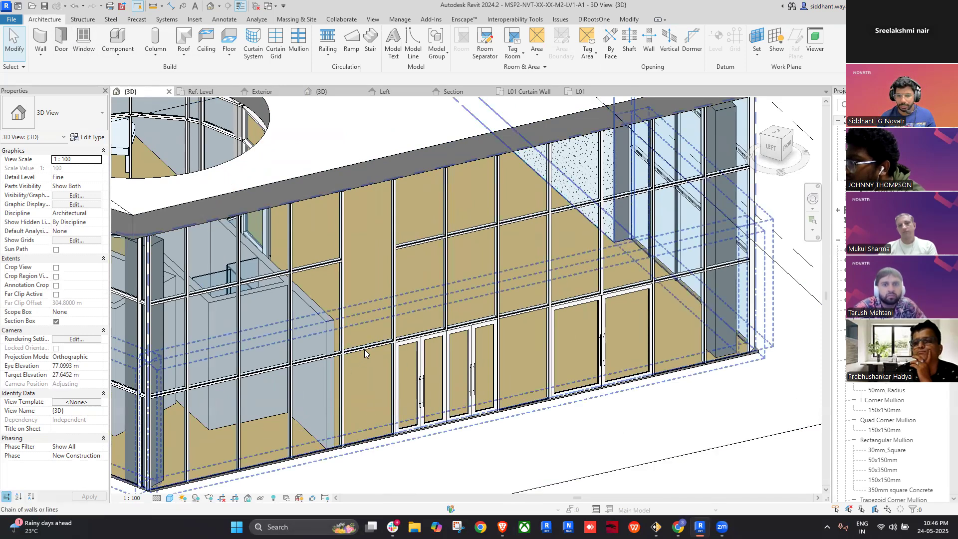
{"action": "left_click", "coordinate": [364, 352]}
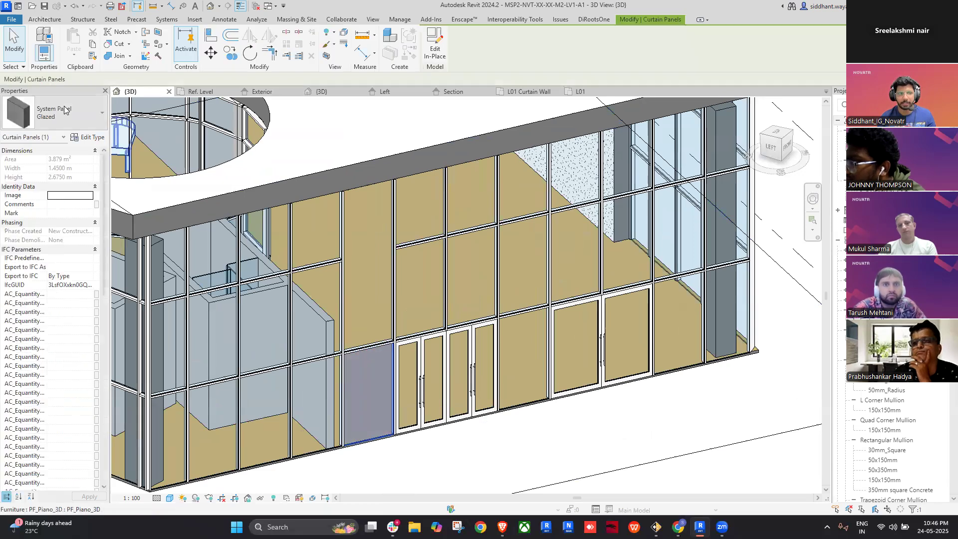
{"action": "left_click", "coordinate": [57, 113]}
{"action": "scroll", "coordinate": [61, 220], "scroll_direction": "up", "scroll_amount": 5}
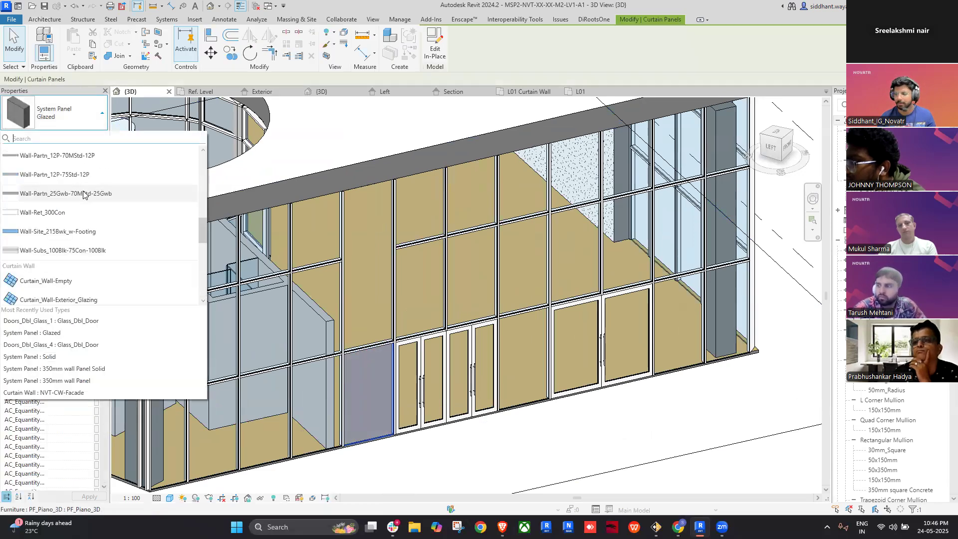
- Examine the paired double doors and the adjoining glazed panel from closer up in the 3D view
{"action": "mouse_move", "coordinate": [570, 411]}
{"action": "middle_mouse_down", "text": "shift"}
{"action": "mouse_move", "coordinate": [564, 422]}
{"action": "mouse_move", "coordinate": [573, 424]}
{"action": "mouse_move", "coordinate": [565, 416]}
{"action": "middle_mouse_up", "text": "shift"}
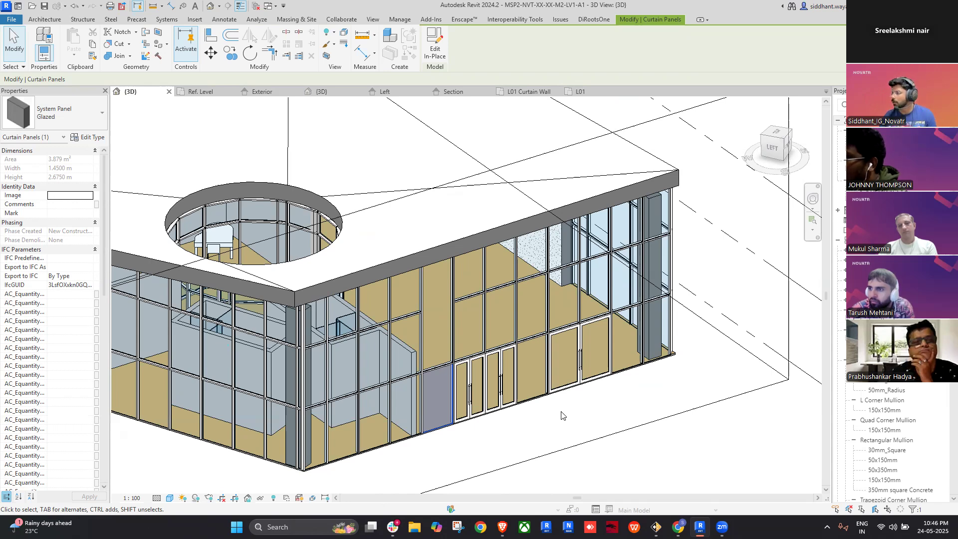
{"action": "scroll", "coordinate": [529, 384], "scroll_direction": "up", "scroll_amount": 3}
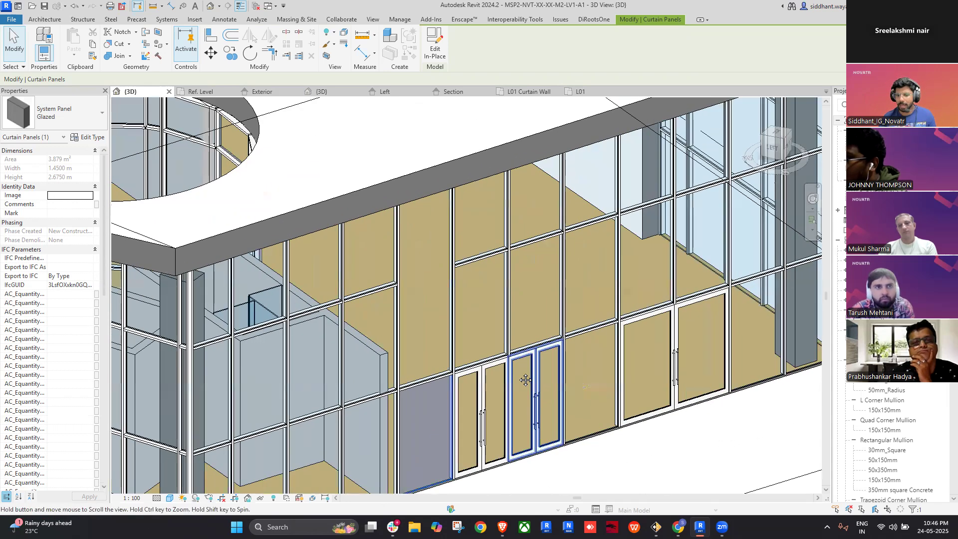
{"action": "middle_click_drag", "start_coordinate": [525, 379], "coordinate": [496, 345]}
{"action": "scroll", "coordinate": [420, 305], "scroll_direction": "up", "scroll_amount": 2}
{"action": "scroll", "coordinate": [464, 315], "scroll_direction": "down", "scroll_amount": 1}
{"action": "middle_click_drag", "start_coordinate": [464, 314], "coordinate": [411, 239]}
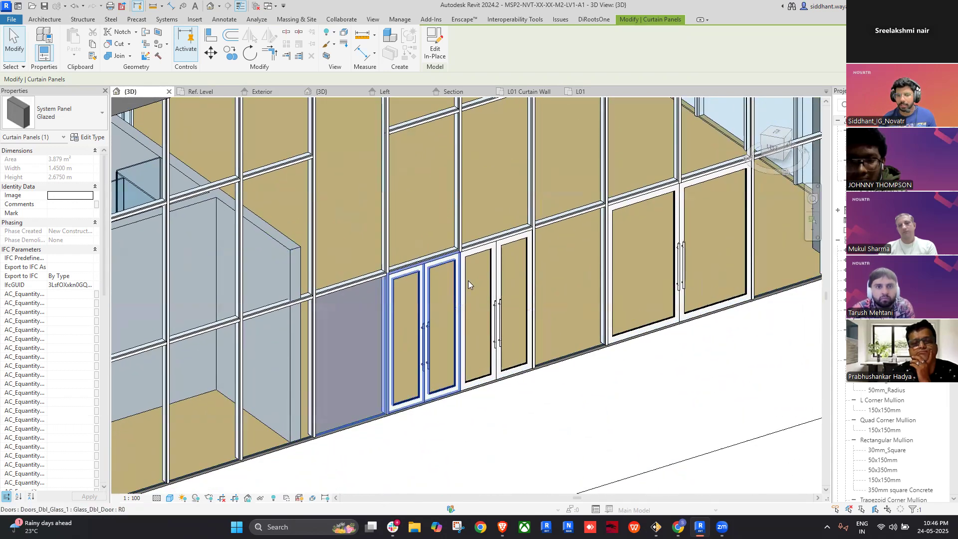
{"action": "scroll", "coordinate": [468, 280], "scroll_direction": "up", "scroll_amount": 2}
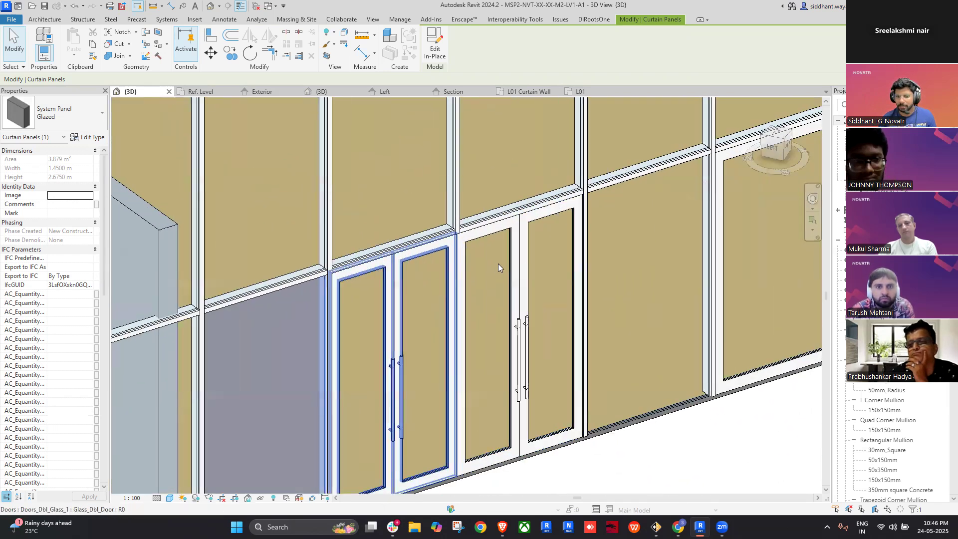
- Remove the vertical curtain grid segment between the two adjacent double doors to merge them, and inspect the merged door
{"action": "key", "text": "Tab"}
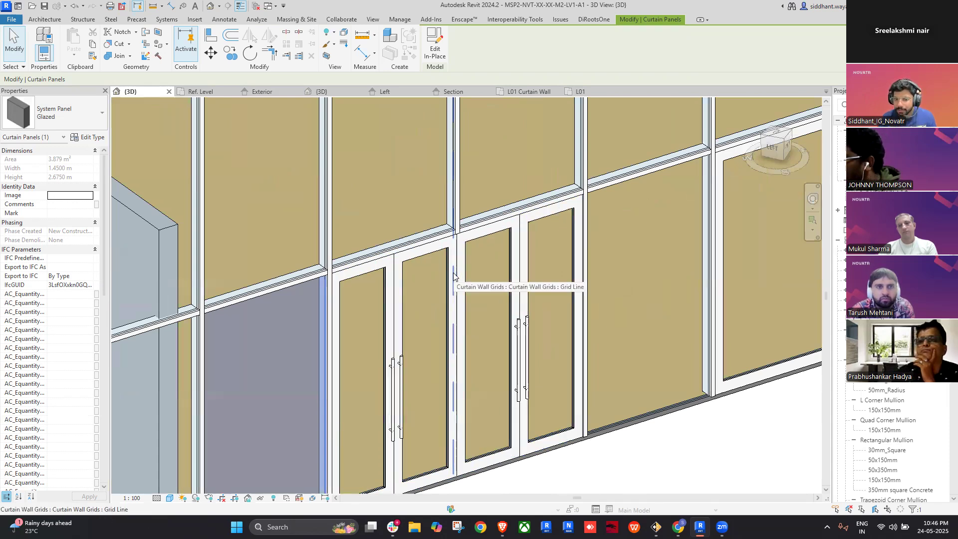
{"action": "left_click", "coordinate": [453, 272]}
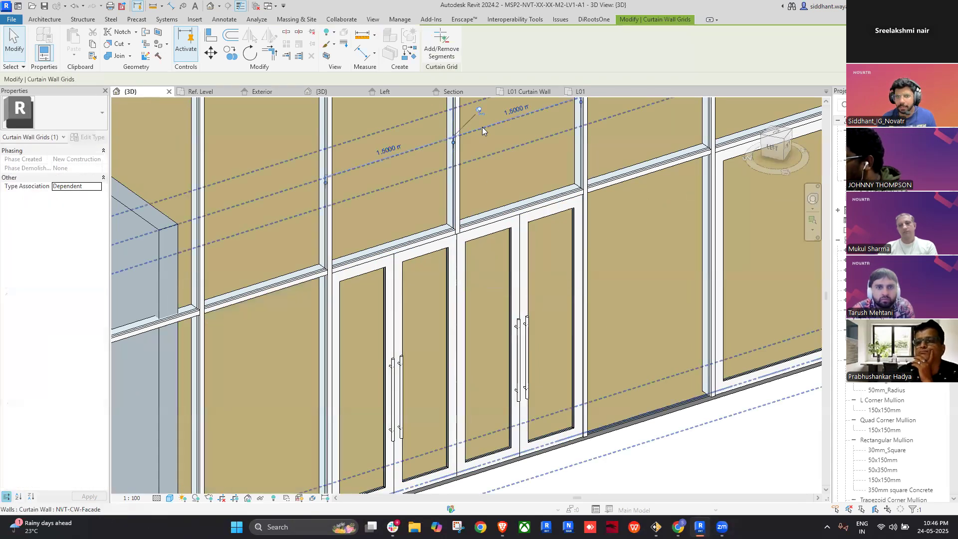
{"action": "left_click", "coordinate": [456, 271]}
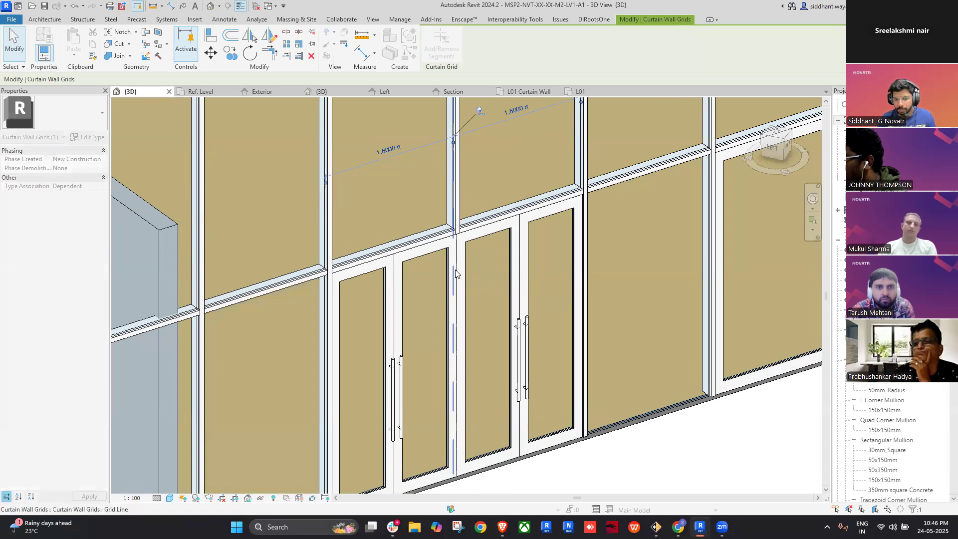
{"action": "left_click", "coordinate": [516, 391]}
{"action": "key", "text": "Escape"}
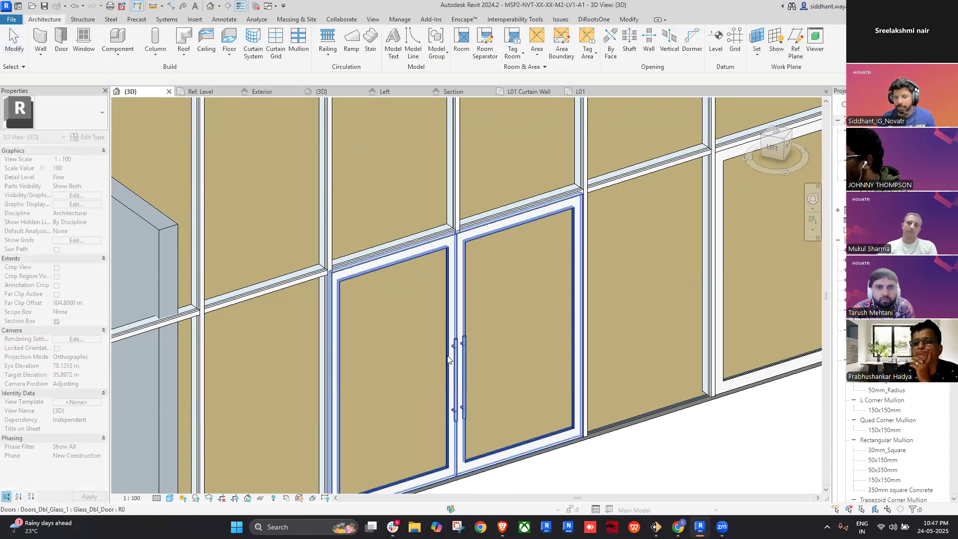
{"action": "left_click", "coordinate": [446, 355]}
{"action": "middle_click_drag", "start_coordinate": [446, 355], "coordinate": [459, 330]}
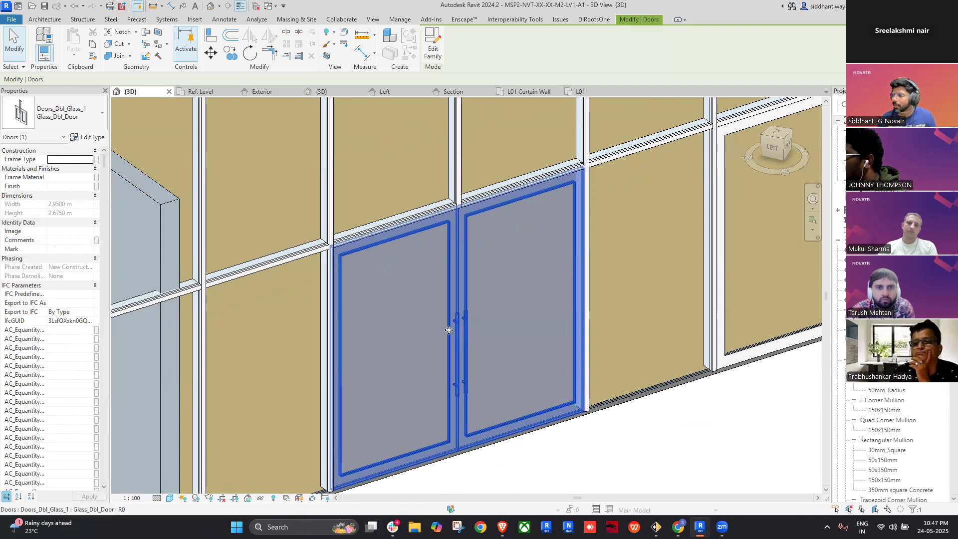
{"action": "key", "text": "Escape"}
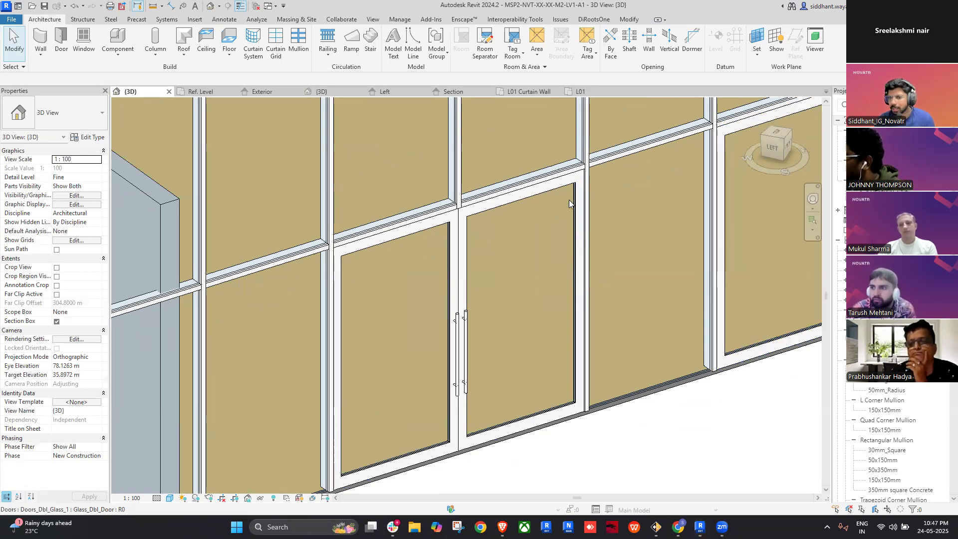
- Set the Glazed system panel type's thickness to 500 mm through the lowest-row panel between the double doors
{"action": "scroll", "coordinate": [567, 201], "scroll_direction": "down", "scroll_amount": 3}
{"action": "middle_click_drag", "start_coordinate": [558, 233], "coordinate": [568, 260]}
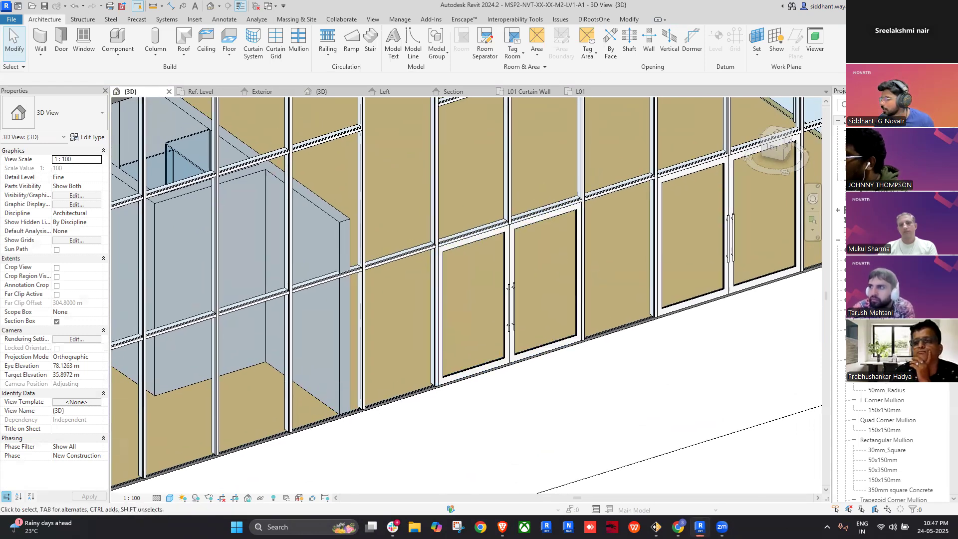
{"action": "scroll", "coordinate": [623, 330], "scroll_direction": "up", "scroll_amount": 3}
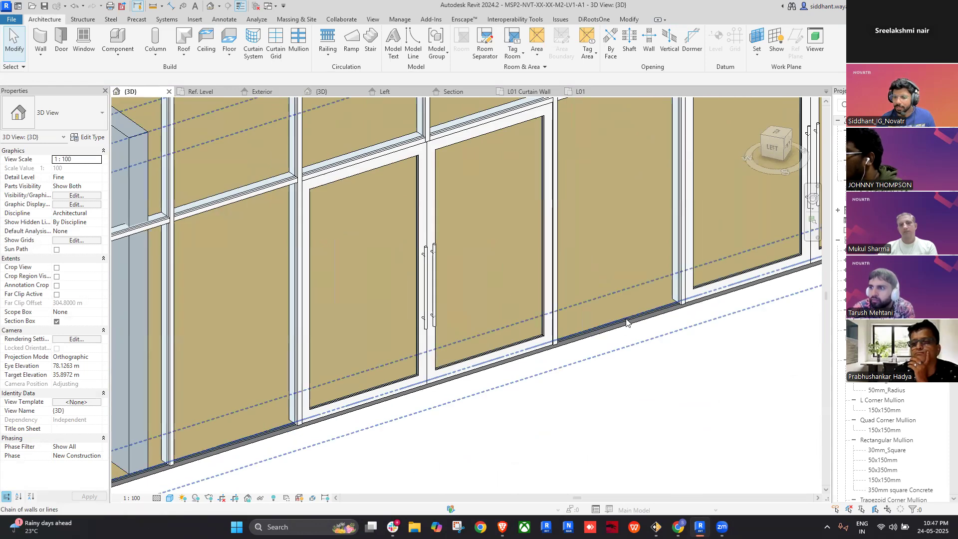
{"action": "left_click", "coordinate": [626, 319]}
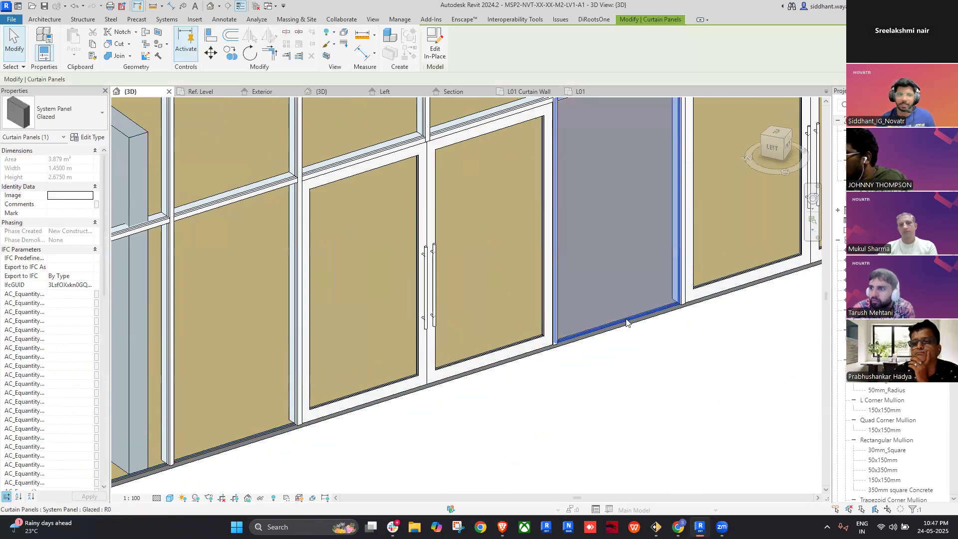
{"action": "left_click", "coordinate": [82, 138]}
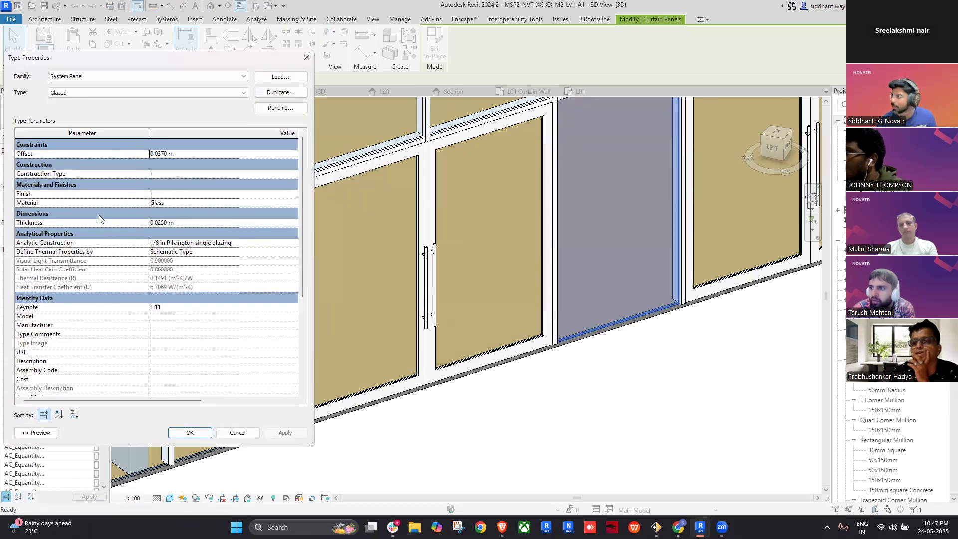
{"action": "left_click", "coordinate": [215, 224]}
{"action": "left_click", "coordinate": [214, 223]}
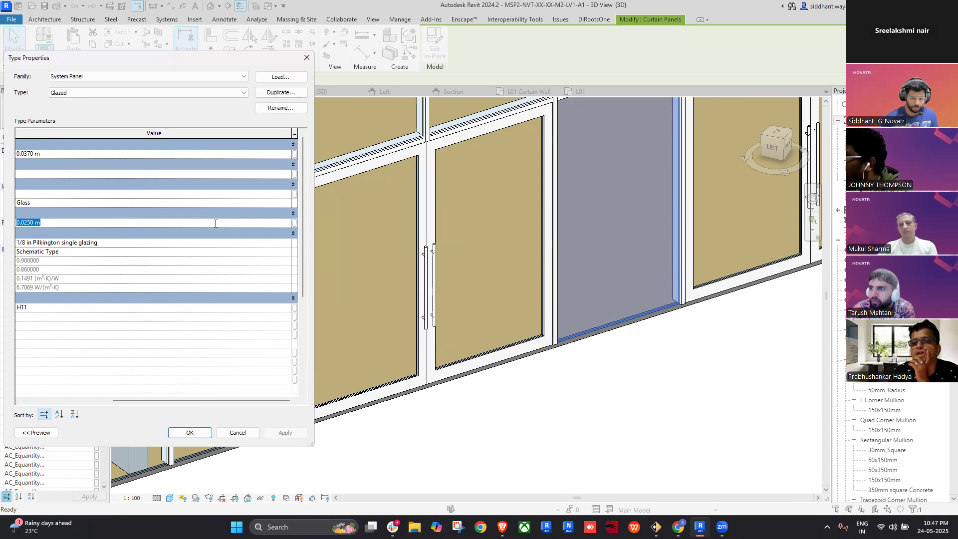
{"action": "type", "text": "500"}
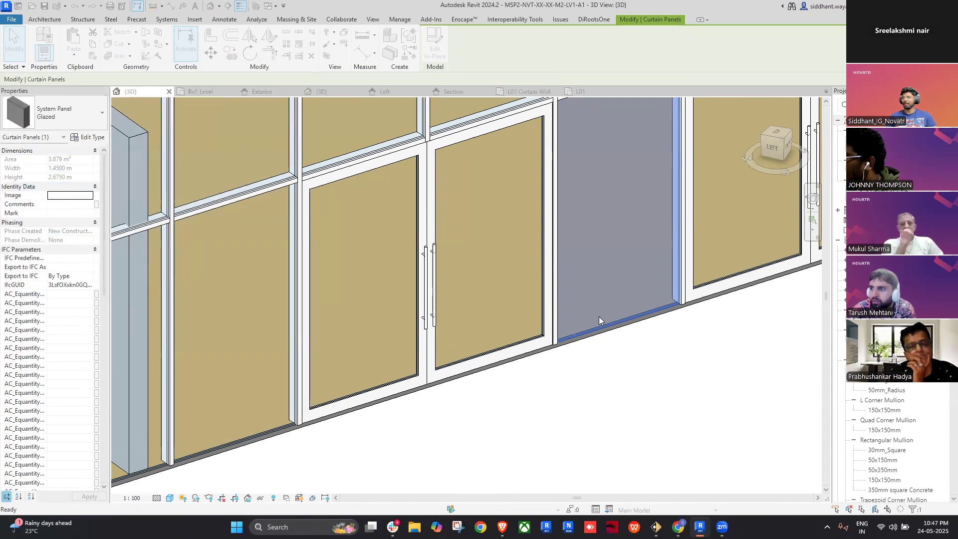
- Compare the glazed panels' depth with the double doors along the facade, checking one door and the panel between them
{"action": "scroll", "coordinate": [598, 316], "scroll_direction": "down", "scroll_amount": 6}
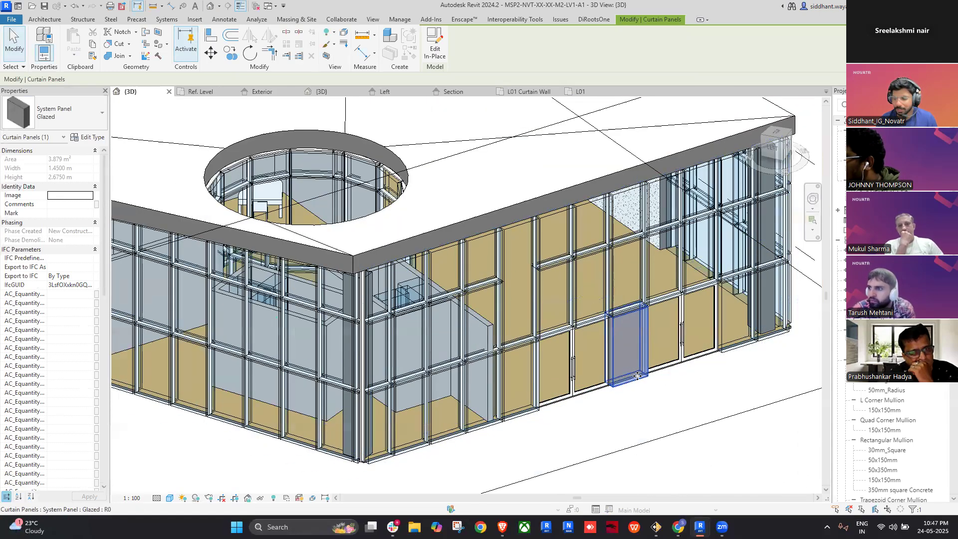
{"action": "scroll", "coordinate": [577, 351], "scroll_direction": "up", "scroll_amount": 5}
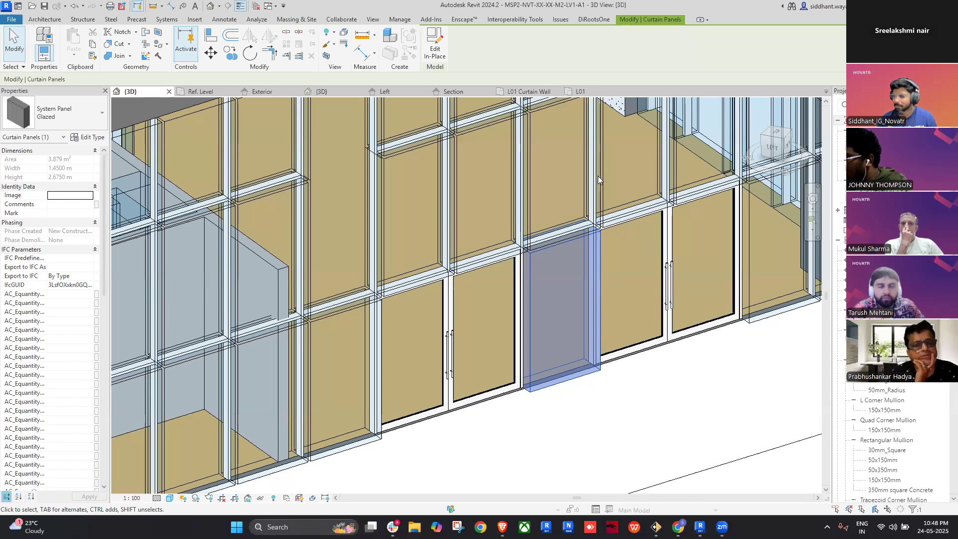
{"action": "scroll", "coordinate": [474, 349], "scroll_direction": "down", "scroll_amount": 2}
{"action": "scroll", "coordinate": [474, 348], "scroll_direction": "up", "scroll_amount": 3}
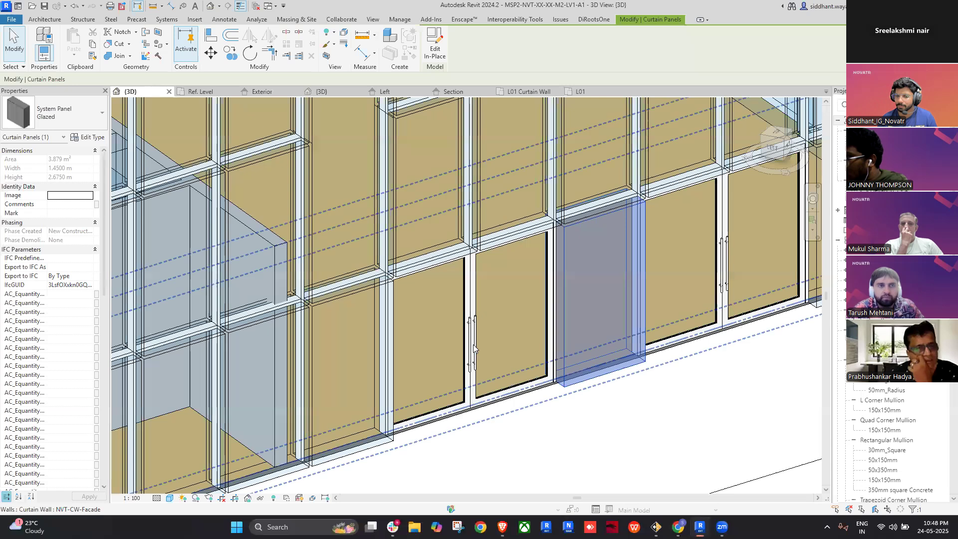
{"action": "left_click", "coordinate": [472, 345]}
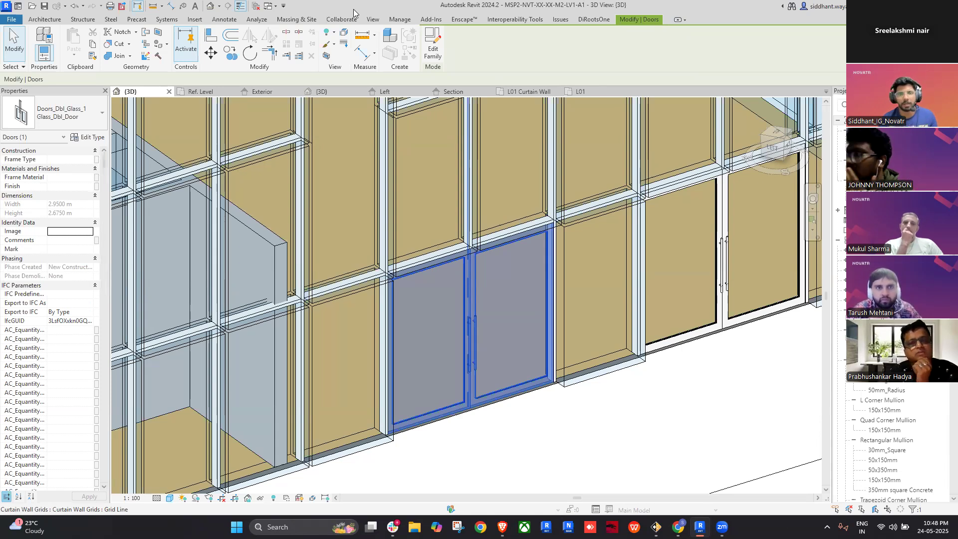
{"action": "scroll", "coordinate": [629, 292], "scroll_direction": "down", "scroll_amount": 1}
{"action": "middle_click_drag", "start_coordinate": [629, 292], "coordinate": [581, 289]}
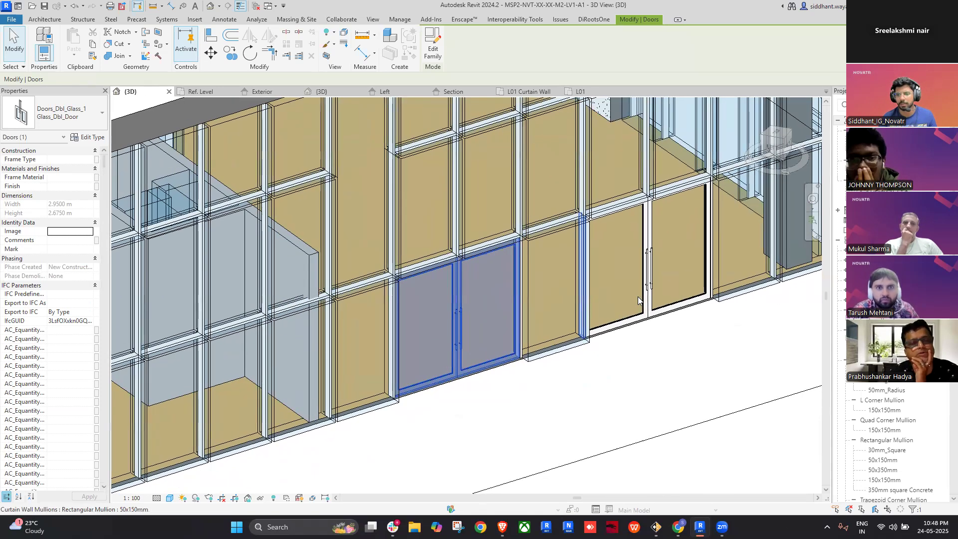
{"action": "left_click", "coordinate": [551, 355]}
{"action": "left_click", "coordinate": [551, 355]}
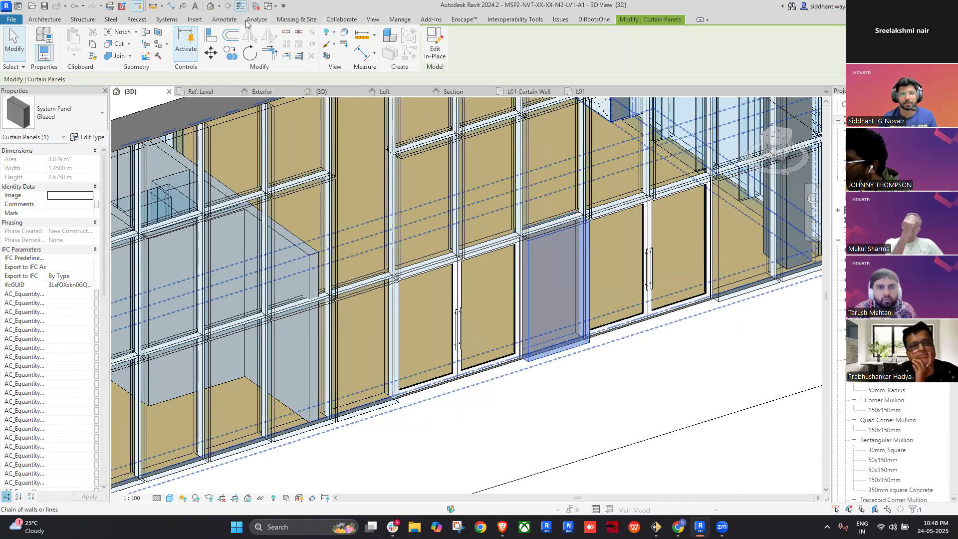
{"action": "left_click", "coordinate": [194, 19]}
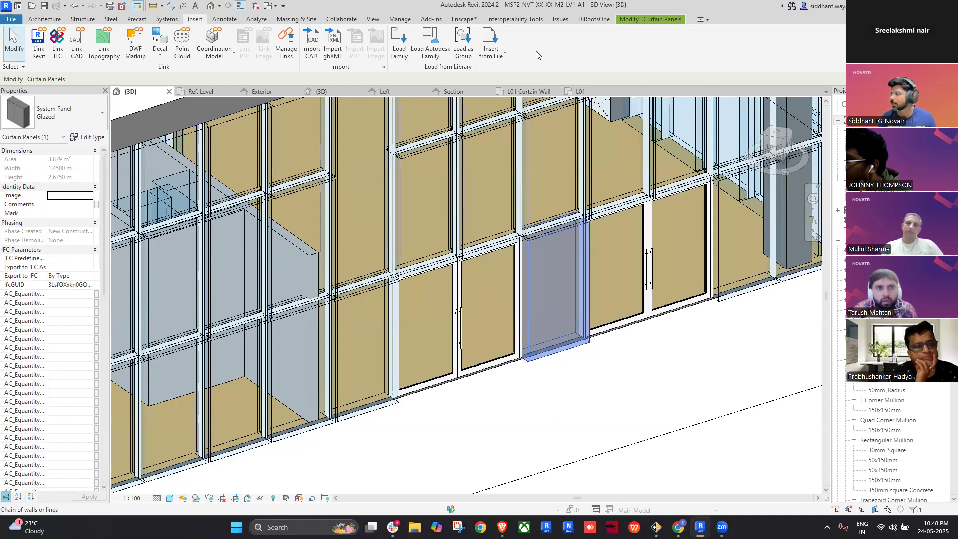
{"action": "left_click", "coordinate": [430, 46]}
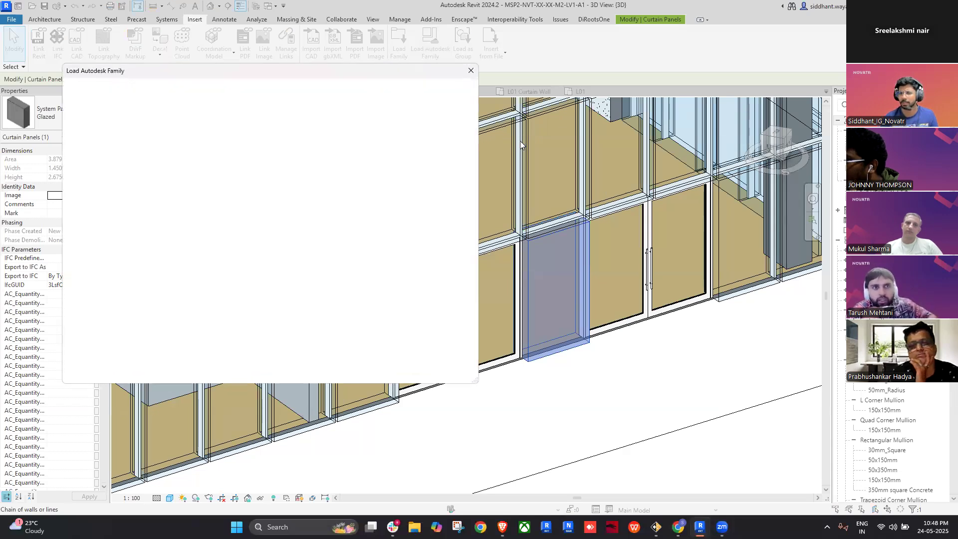
{"action": "left_click", "coordinate": [470, 71]}
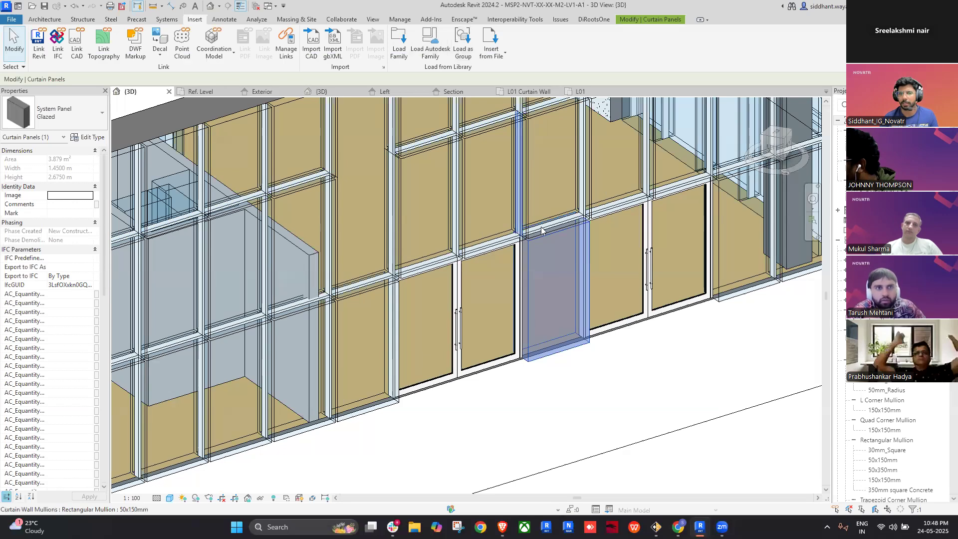
- Clear the panel selection and undo the Glazed panel type's thickness change
{"action": "scroll", "coordinate": [541, 229], "scroll_direction": "down", "scroll_amount": 3}
{"action": "left_click", "coordinate": [525, 388]}
{"action": "scroll", "coordinate": [523, 394], "scroll_direction": "up", "scroll_amount": 5}
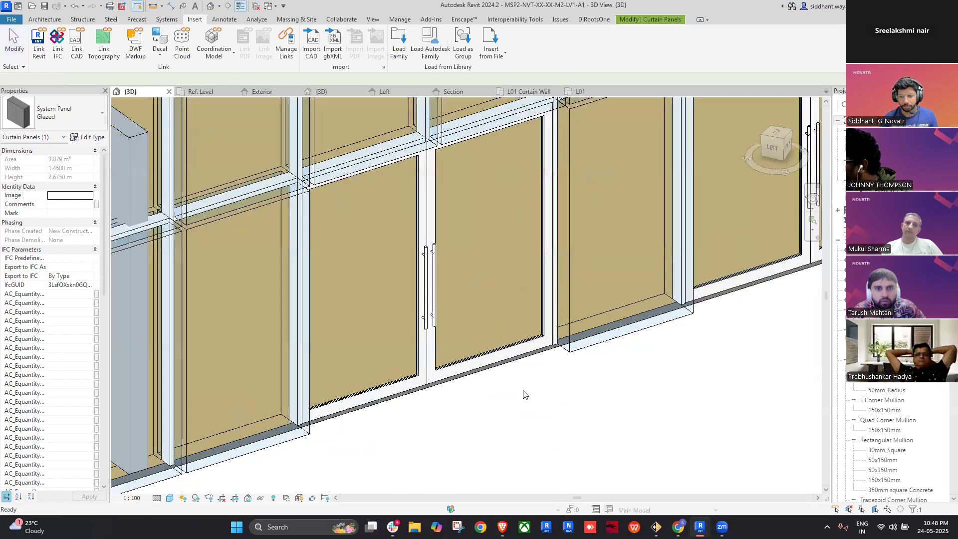
{"action": "left_click", "coordinate": [523, 394]}
{"action": "scroll", "coordinate": [548, 382], "scroll_direction": "down", "scroll_amount": 3}
{"action": "scroll", "coordinate": [599, 382], "scroll_direction": "up", "scroll_amount": 3}
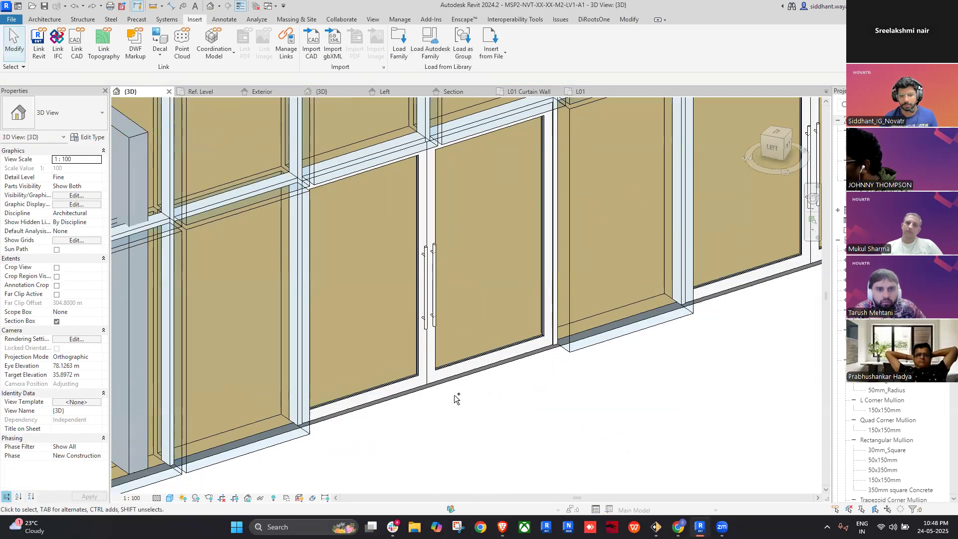
{"action": "middle_click_drag", "start_coordinate": [484, 433], "coordinate": [604, 420]}
{"action": "scroll", "coordinate": [444, 307], "scroll_direction": "down", "scroll_amount": 5}
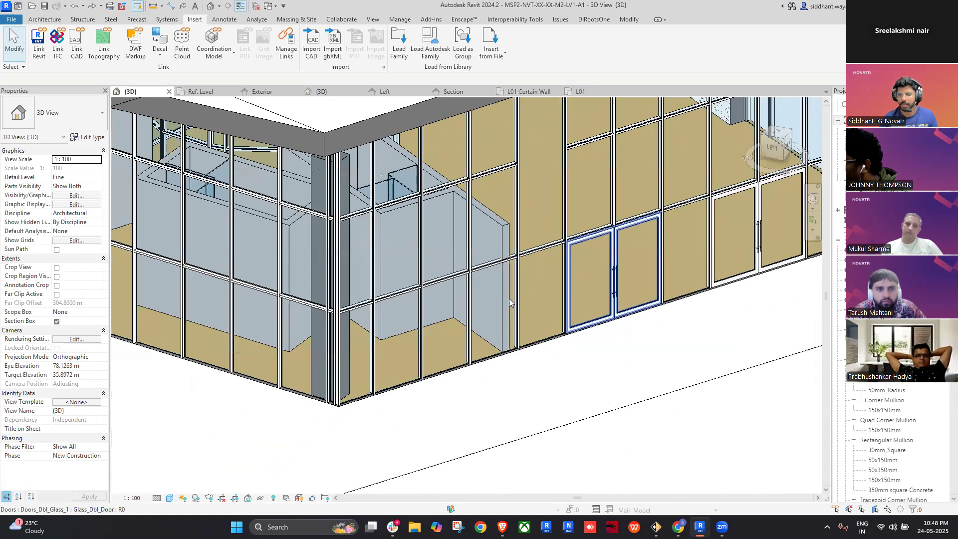
- Delete the lowest-row 50x150mm vertical mullion one bay before the merged double door, on the building-corner side
{"action": "scroll", "coordinate": [519, 286], "scroll_direction": "up", "scroll_amount": 3}
{"action": "left_click", "coordinate": [527, 275]}
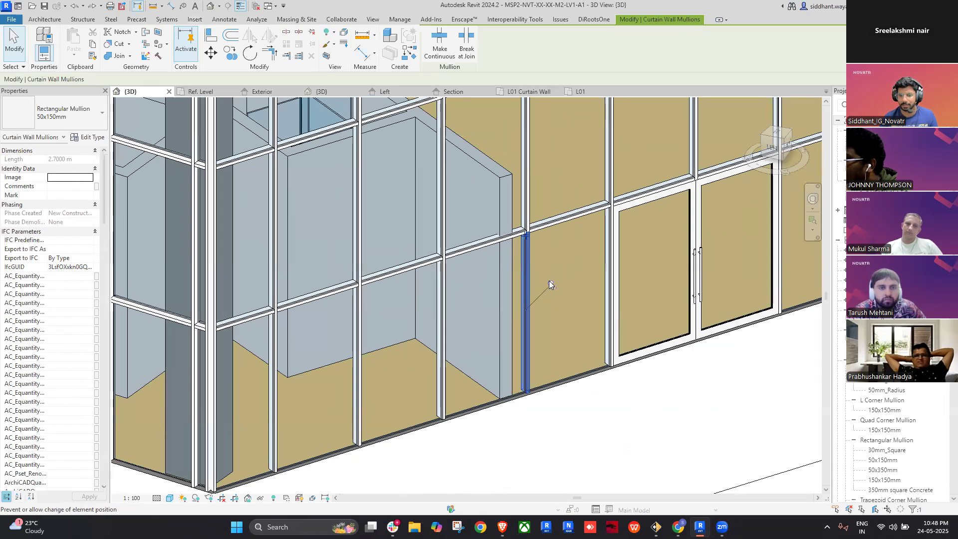
{"action": "key", "text": "Escape"}
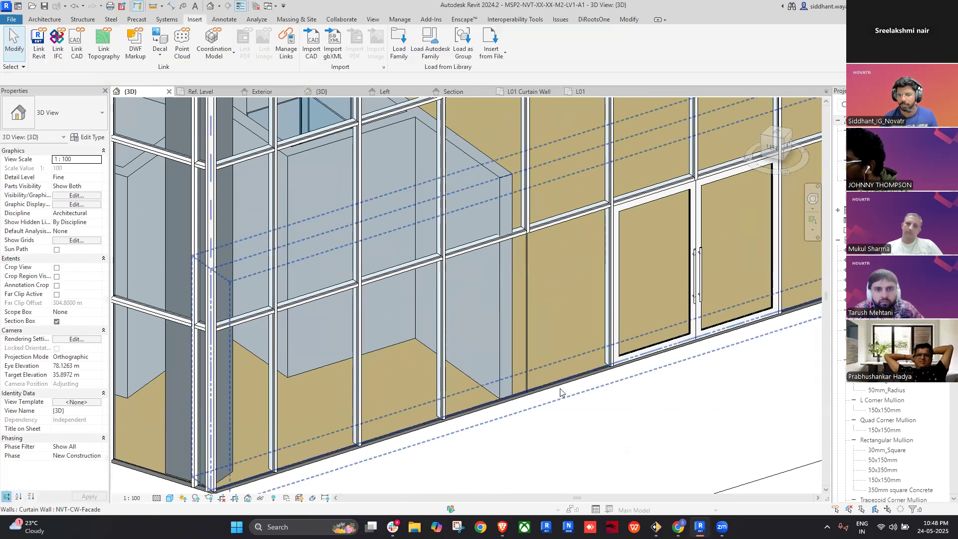
- Remove the lowest segment of the vertical grid line where the mullion was deleted, merging the two glazed panels beside it
{"action": "left_click", "coordinate": [528, 293]}
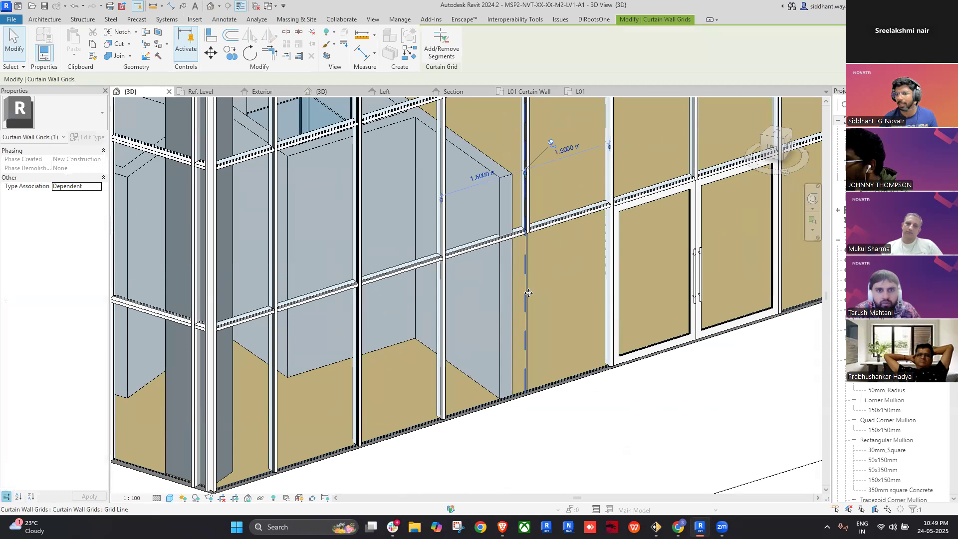
{"action": "left_click", "coordinate": [450, 57]}
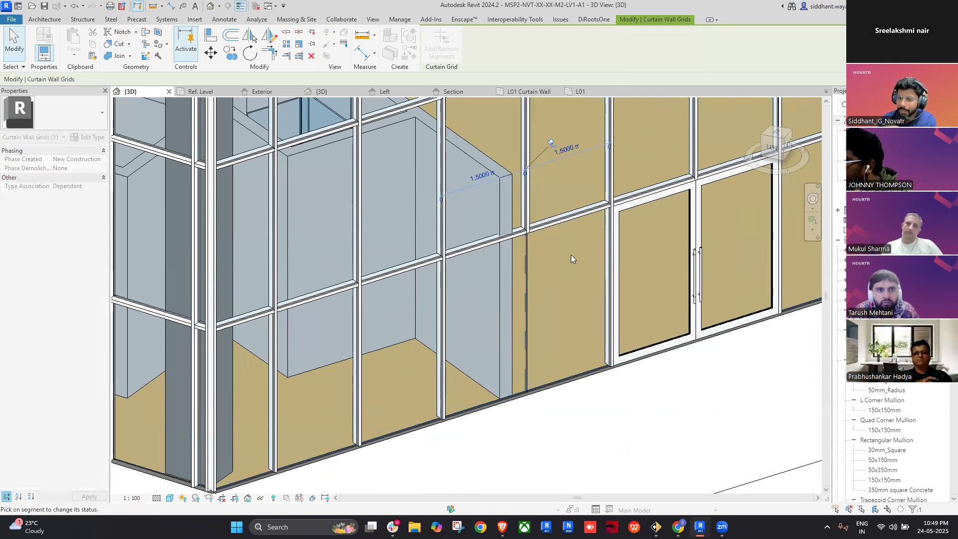
{"action": "scroll", "coordinate": [571, 254], "scroll_direction": "up", "scroll_amount": 2}
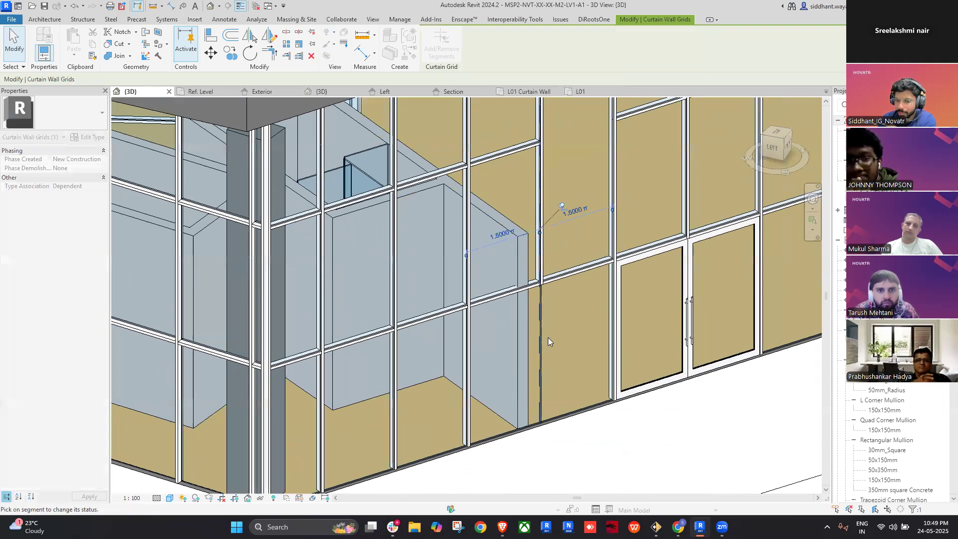
{"action": "left_click", "coordinate": [548, 364]}
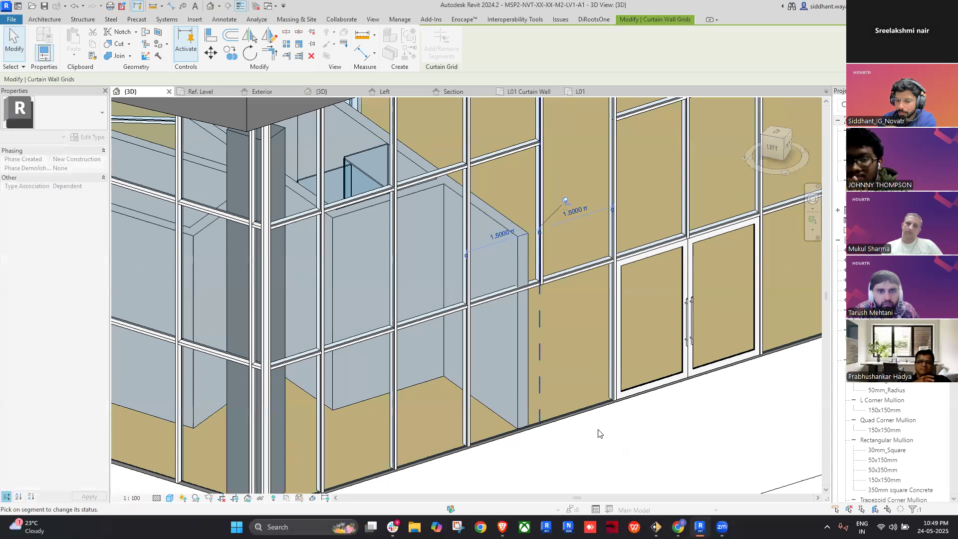
{"action": "scroll", "coordinate": [558, 399], "scroll_direction": "down", "scroll_amount": 2}
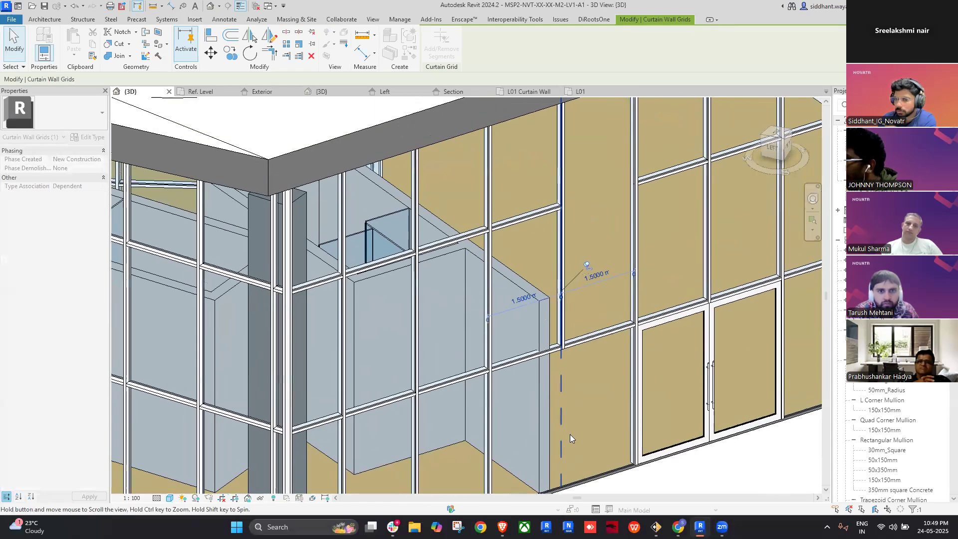
{"action": "middle_click_drag", "start_coordinate": [560, 386], "coordinate": [558, 335]}
{"action": "scroll", "coordinate": [582, 412], "scroll_direction": "up", "scroll_amount": 4}
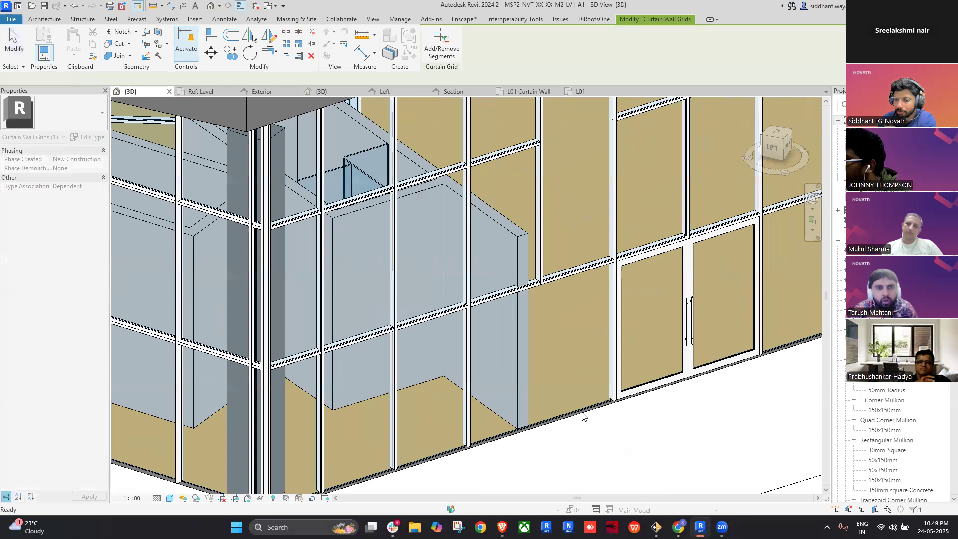
{"action": "key", "text": "Escape"}
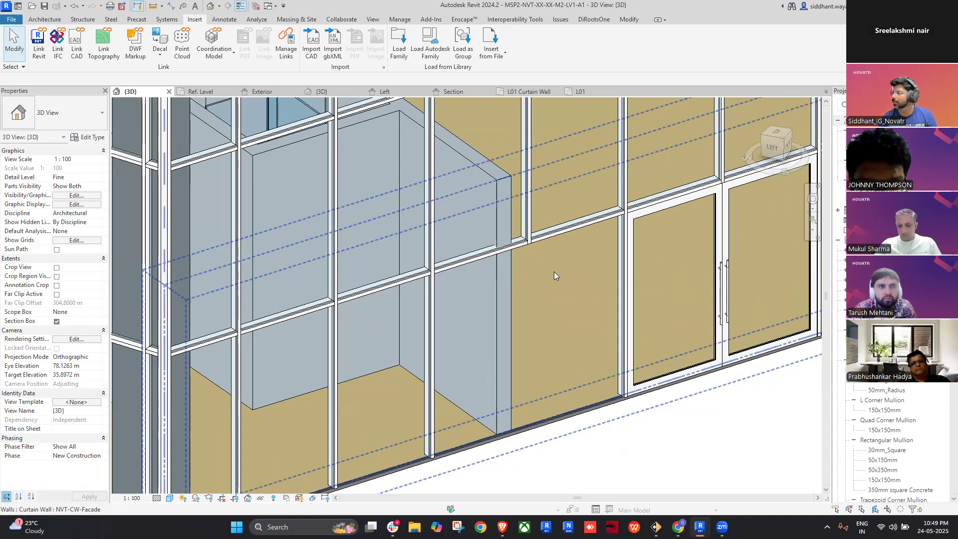
- Add back the lowest segment of the vertical grid line one bay before the double door, splitting the merged panel in two
{"action": "left_click", "coordinate": [524, 273]}
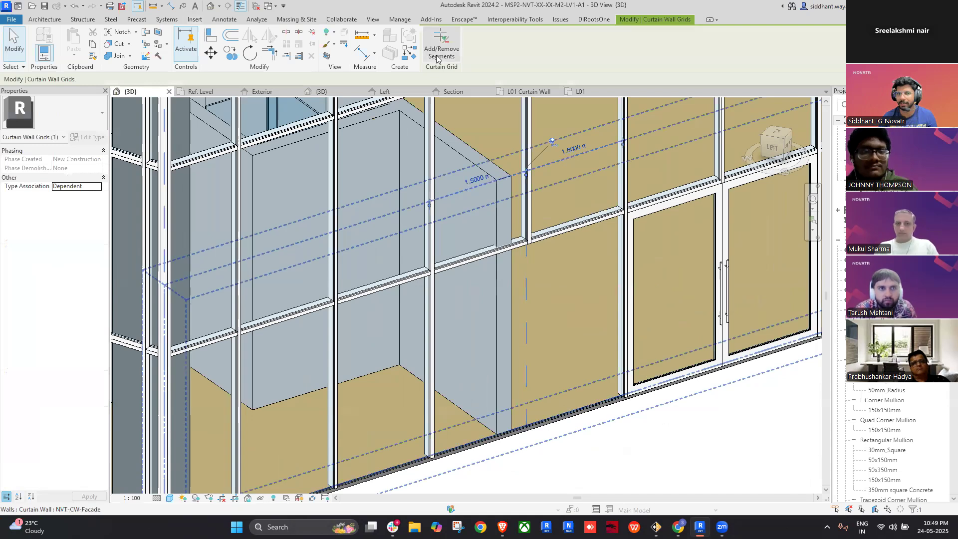
{"action": "left_click", "coordinate": [526, 277]}
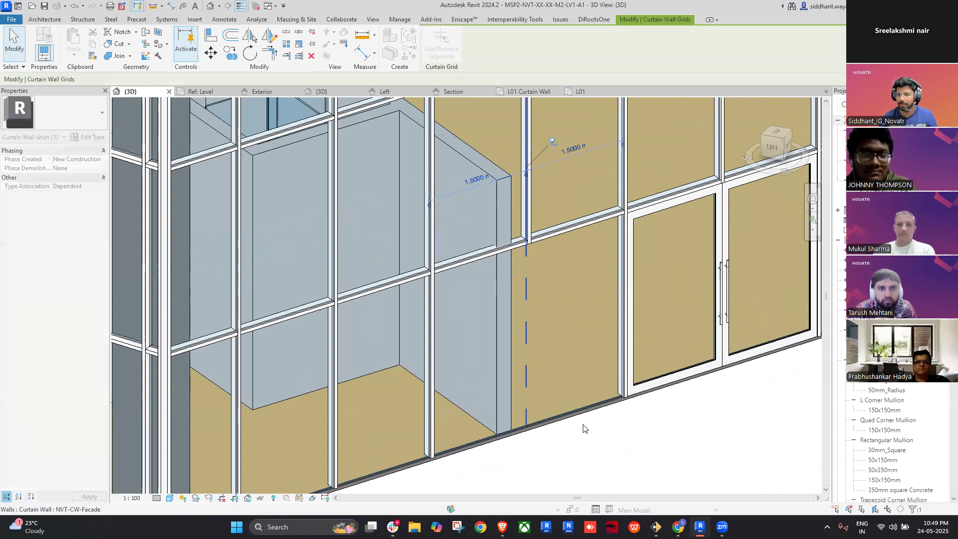
{"action": "key", "text": "Escape"}
{"action": "key", "text": "Escape"}
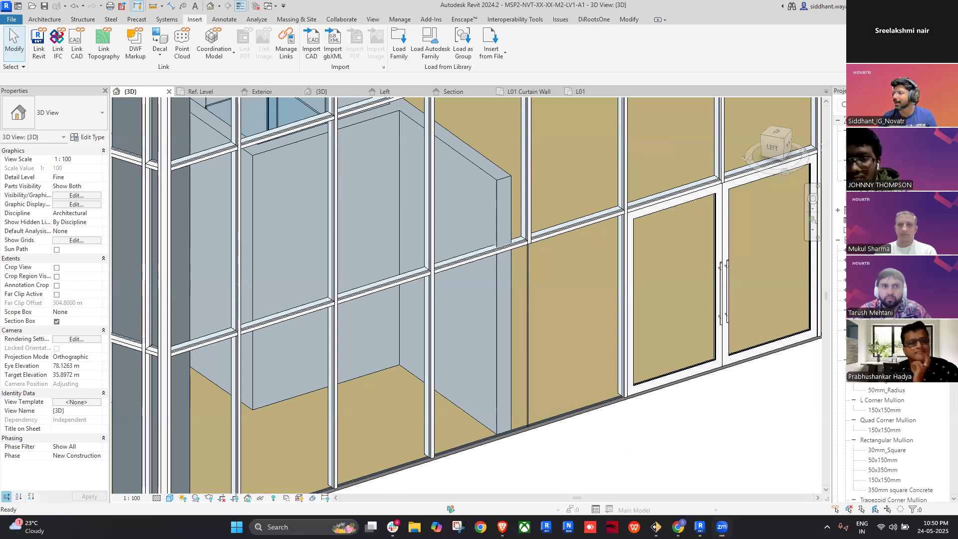
- Open the reference photo door-and-window-250x250.webp and examine how the glazing divides around the double door, and return to Revit
{"action": "key", "text": "super+e"}
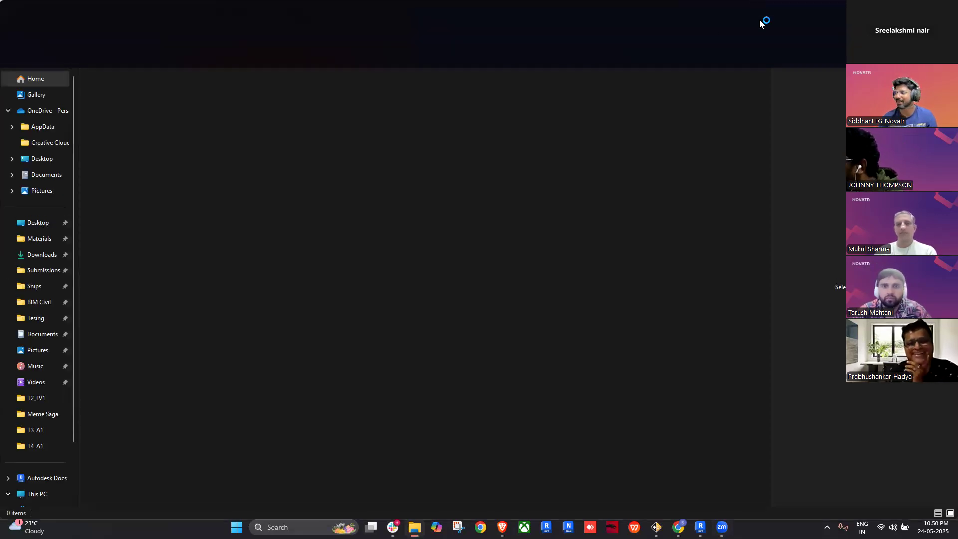
{"action": "left_click_drag", "start_coordinate": [759, 21], "coordinate": [957, 150]}
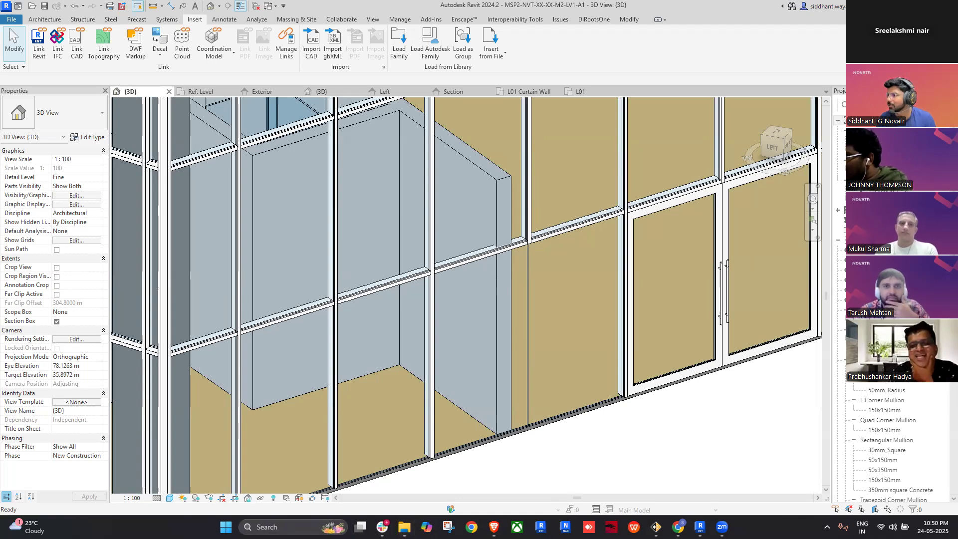
{"action": "scroll", "coordinate": [489, 295], "scroll_direction": "up", "scroll_amount": 5}
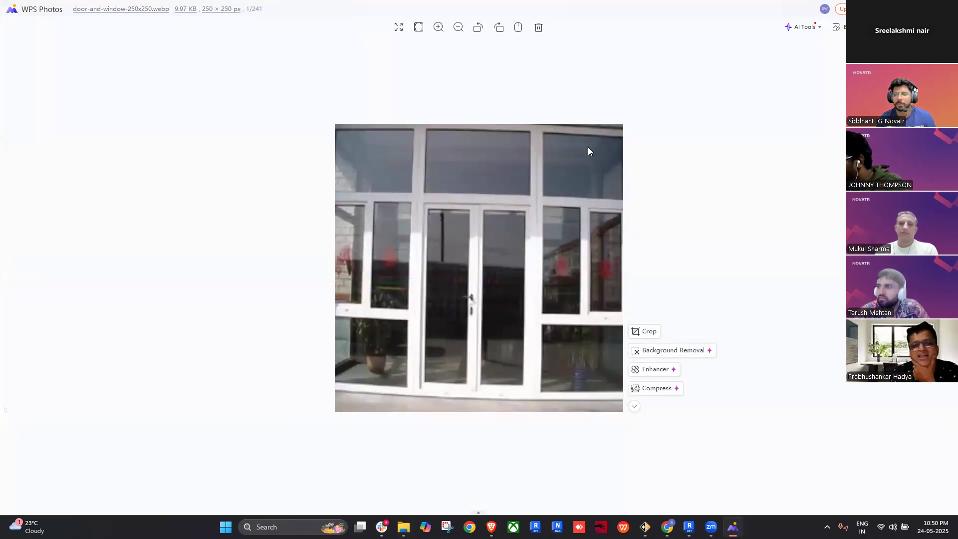
{"action": "key", "text": "alt+Tab"}
- Remove the second-row segment of the same vertical grid line, deleting its mullion and merging the two glazed panels beside it
{"action": "scroll", "coordinate": [498, 298], "scroll_direction": "down", "scroll_amount": 1}
{"action": "middle_click_drag", "start_coordinate": [498, 299], "coordinate": [467, 344]}
{"action": "key", "text": "Tab"}
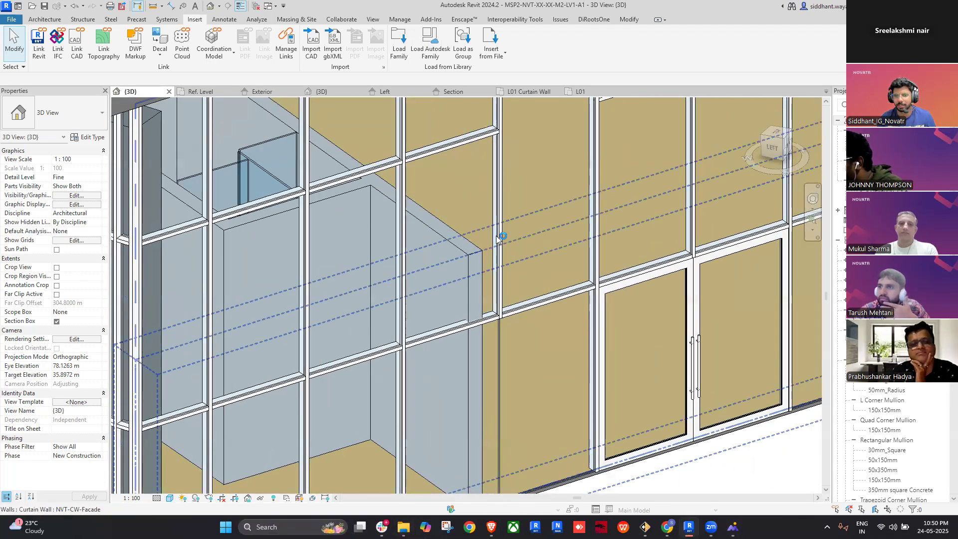
{"action": "left_click", "coordinate": [497, 237]}
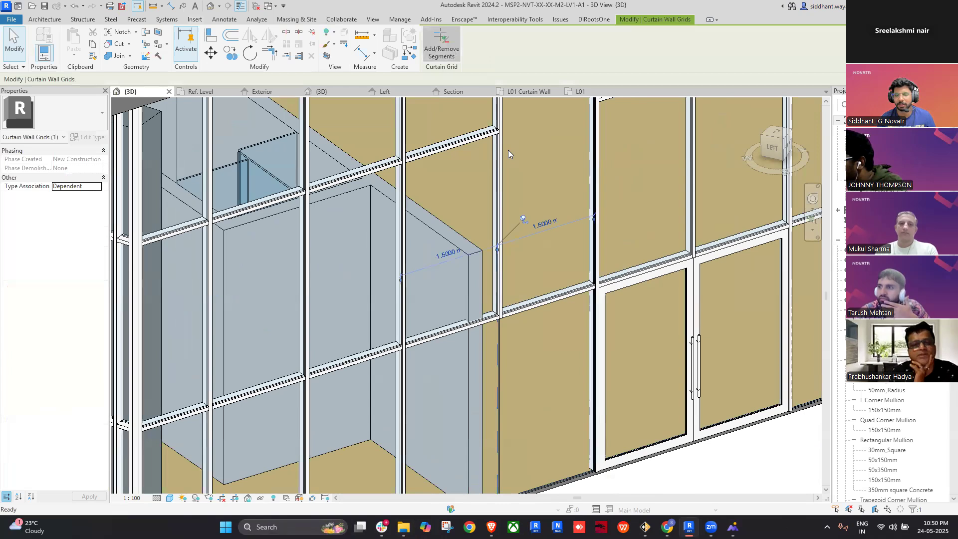
{"action": "left_click", "coordinate": [498, 192]}
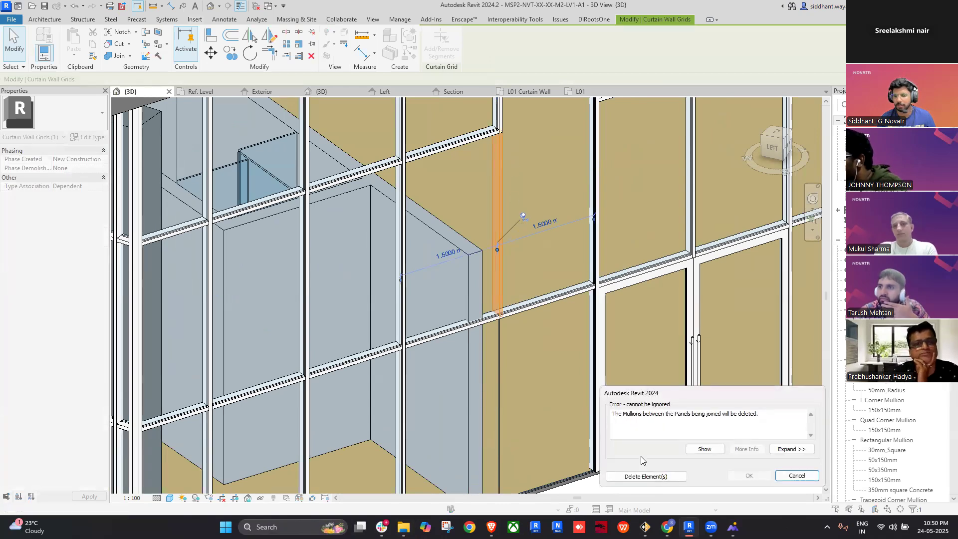
{"action": "left_click", "coordinate": [646, 476]}
{"action": "scroll", "coordinate": [525, 314], "scroll_direction": "up", "scroll_amount": 2}
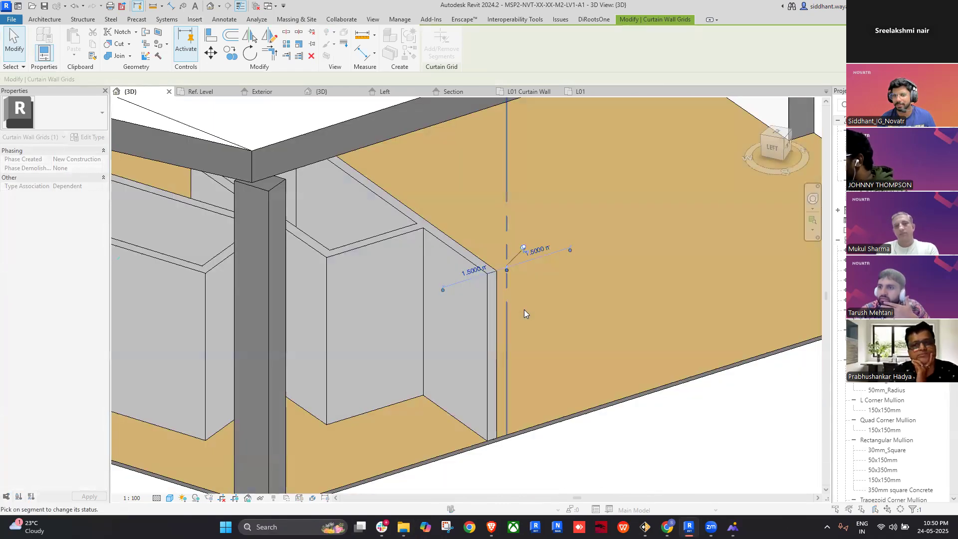
{"action": "middle_click_drag", "start_coordinate": [524, 314], "coordinate": [498, 329]}
{"action": "scroll", "coordinate": [496, 328], "scroll_direction": "up", "scroll_amount": 2}
{"action": "key", "text": "Escape"}
{"action": "key", "text": "Escape"}
- Open the Load Autodesk Family library and search it for "curtain"
{"action": "scroll", "coordinate": [590, 356], "scroll_direction": "down", "scroll_amount": 1}
{"action": "middle_click_drag", "start_coordinate": [590, 357], "coordinate": [546, 360]}
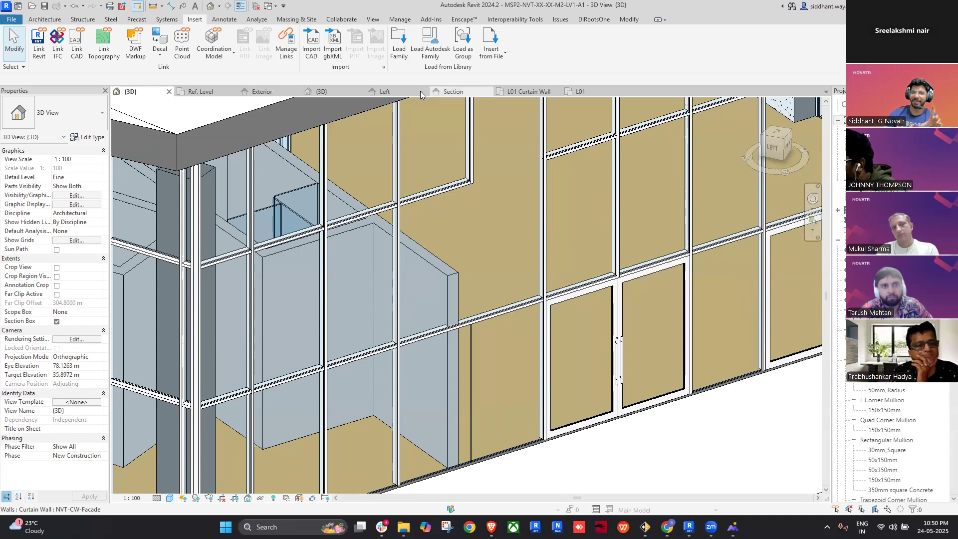
{"action": "left_click", "coordinate": [432, 48]}
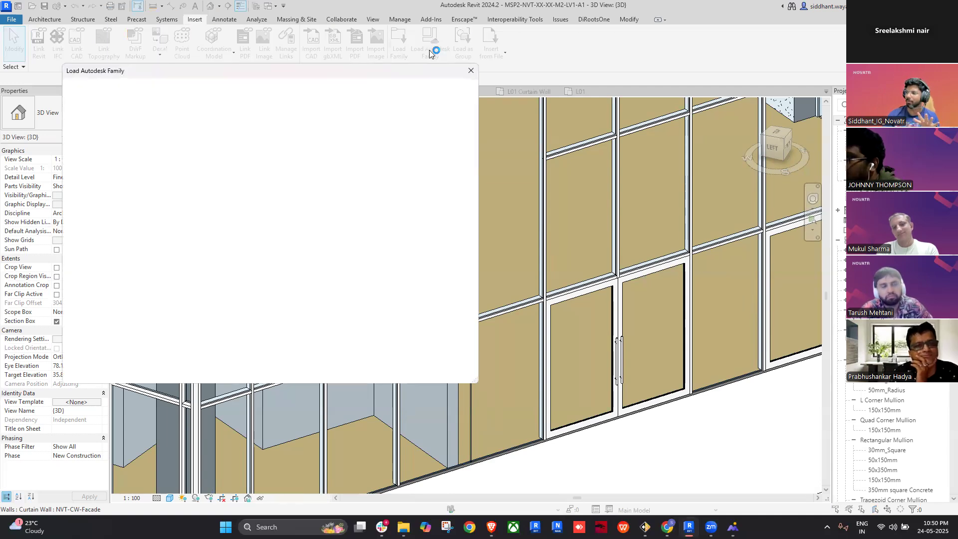
{"action": "left_click", "coordinate": [339, 93]}
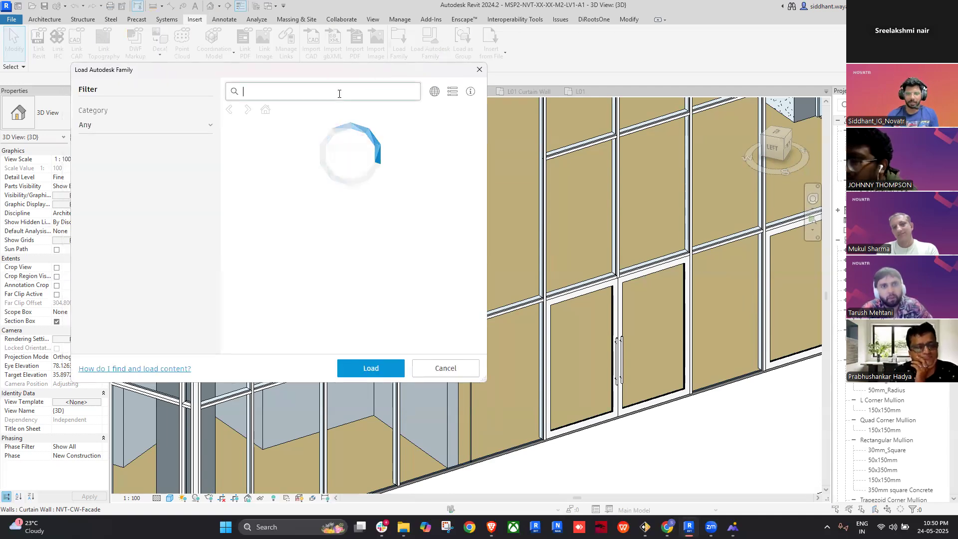
{"action": "type", "text": "curtain"}
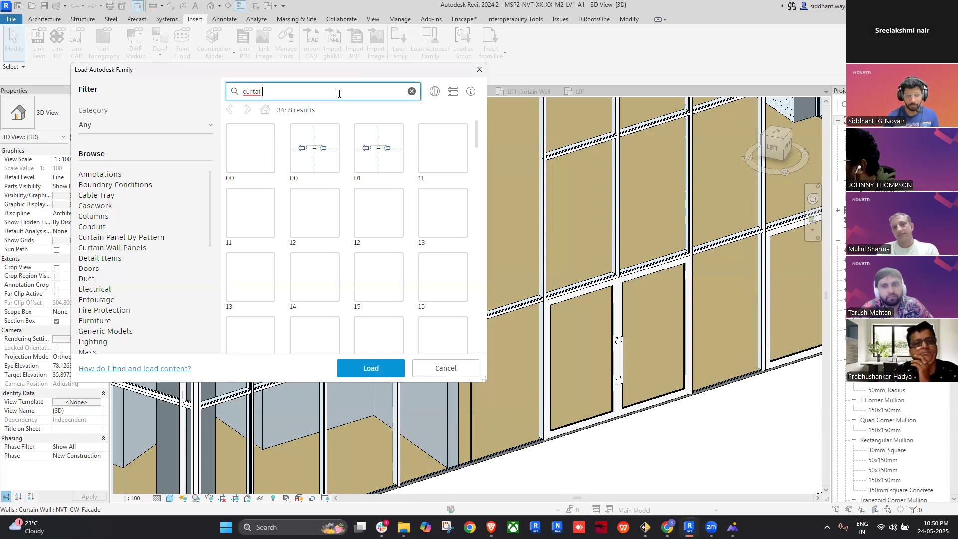